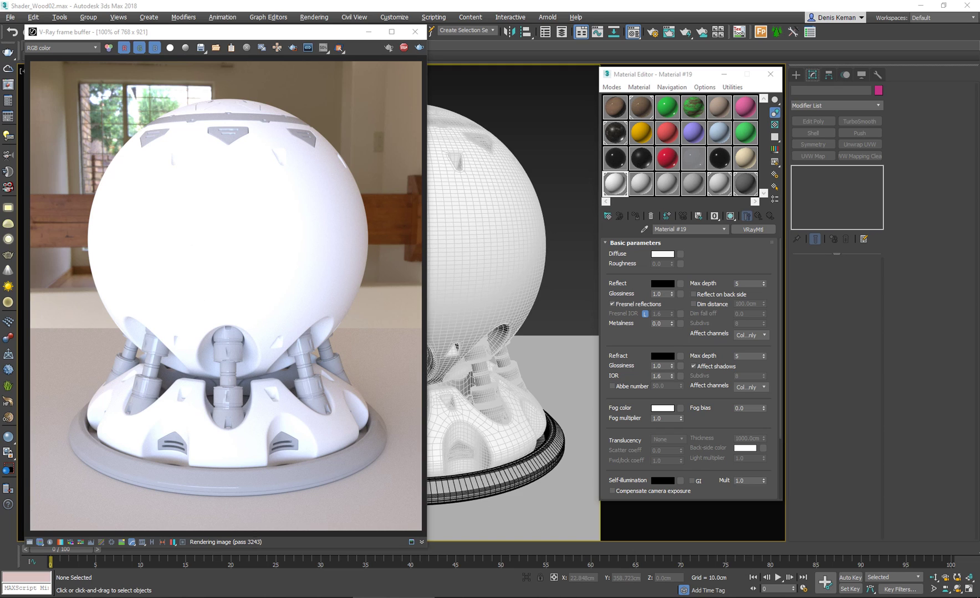
Examine the dark edges and base of the glass in the White_Glass reference photo, then return to 3ds Max.
key("alt+Tab")
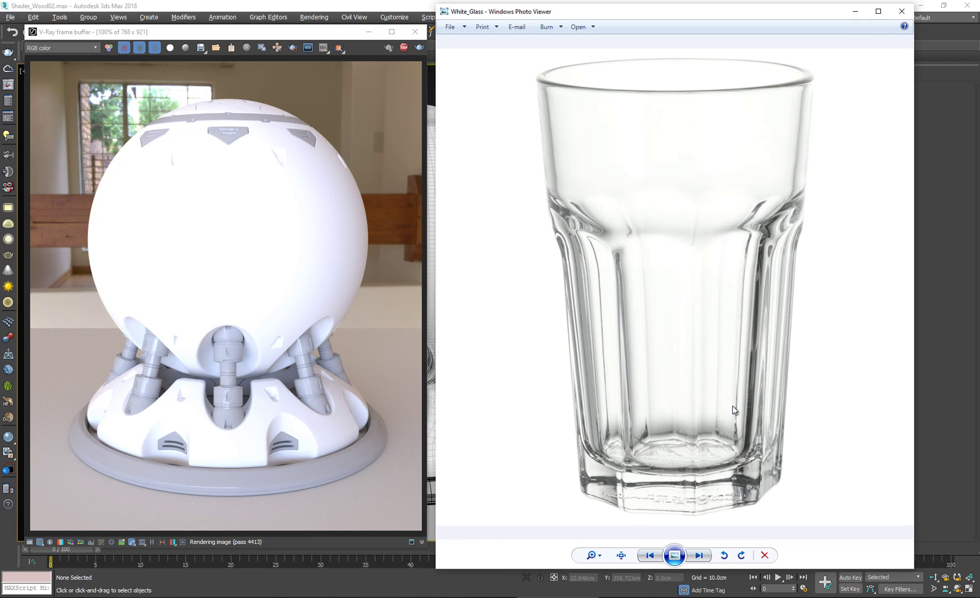
scroll(744, 399, "up", 6)
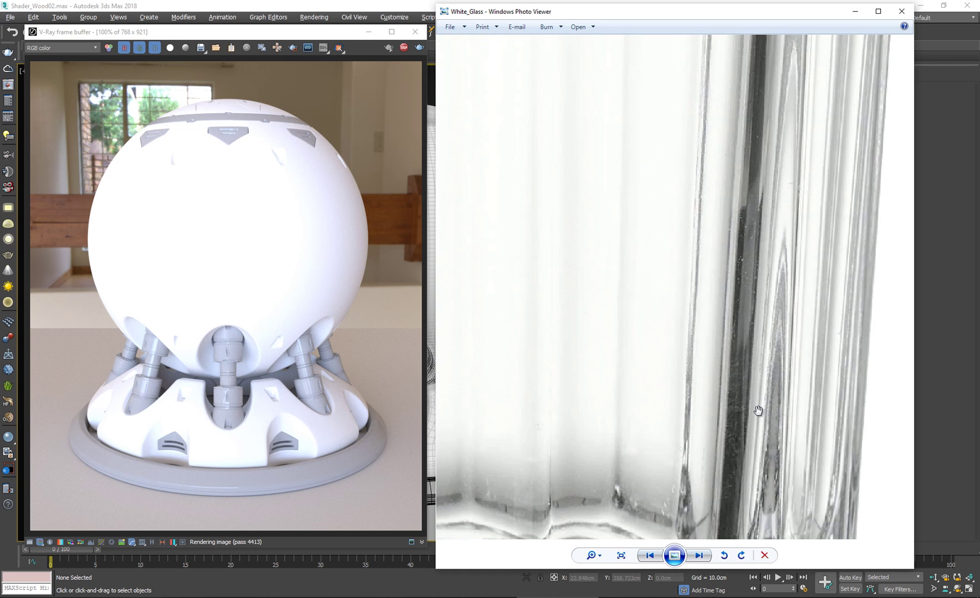
left_click_drag(729, 397, 770, 160)
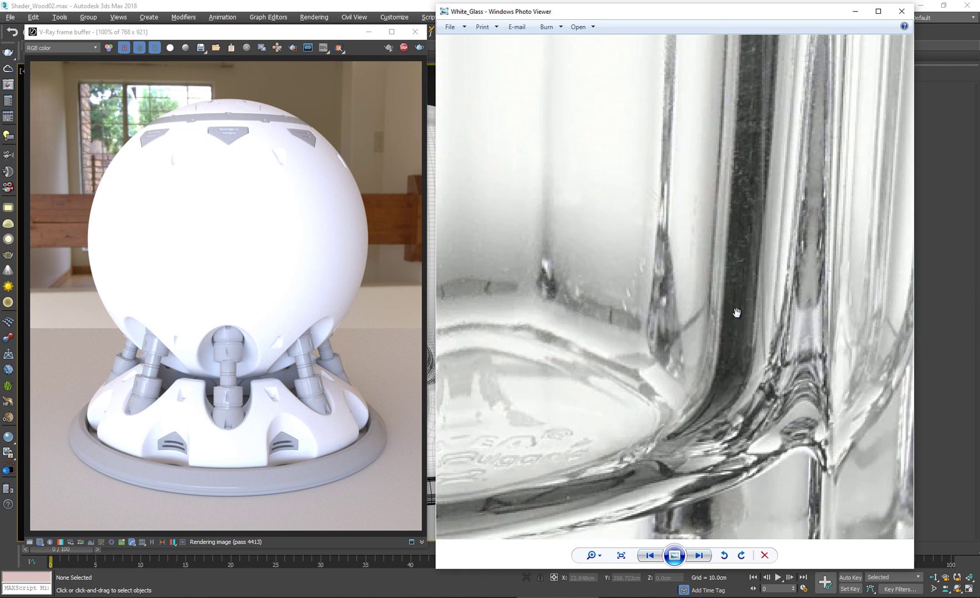
left_click_drag(764, 197, 713, 287)
scroll(709, 211, "up", 2)
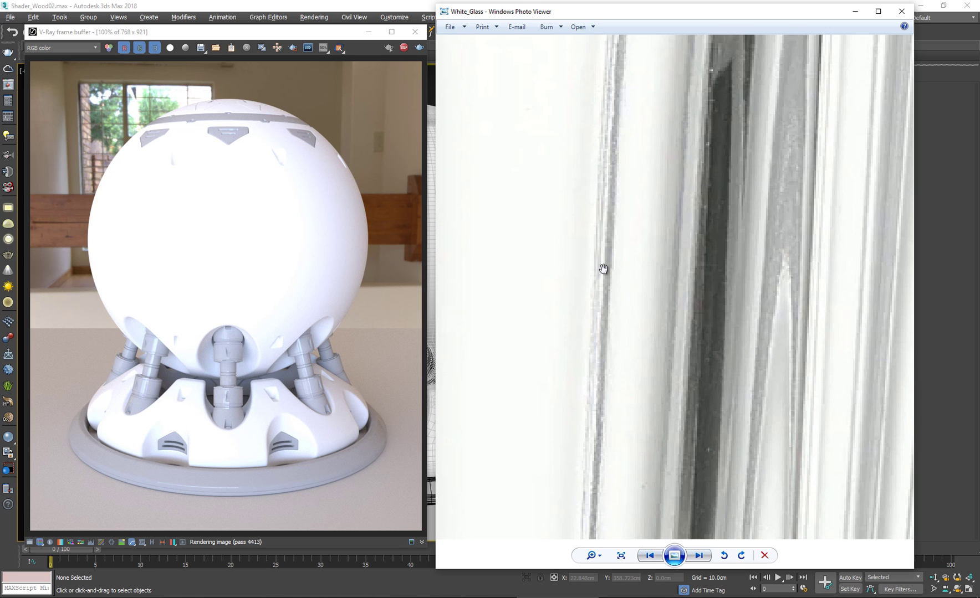
left_click_drag(686, 22, 646, 42)
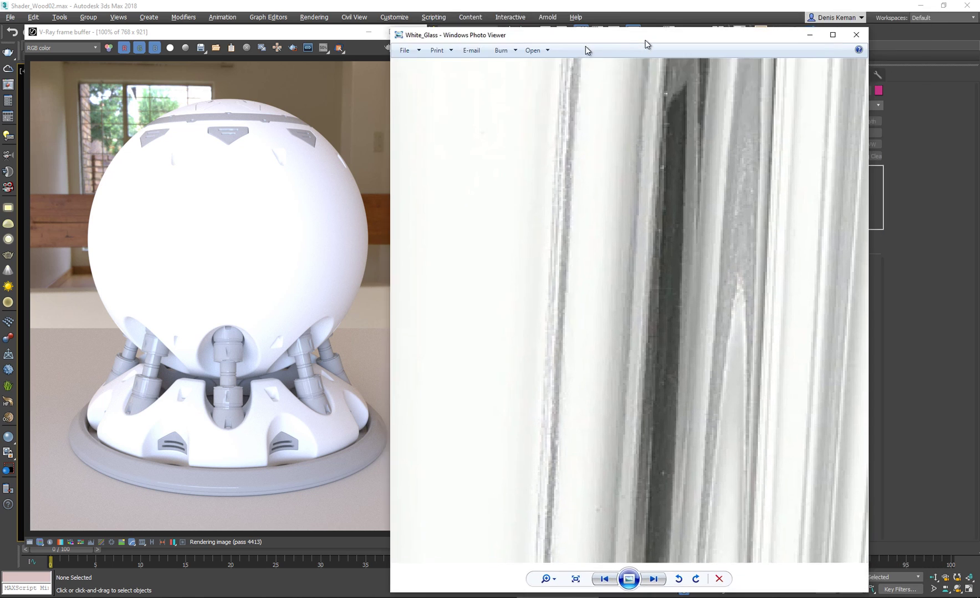
key("alt+Tab")
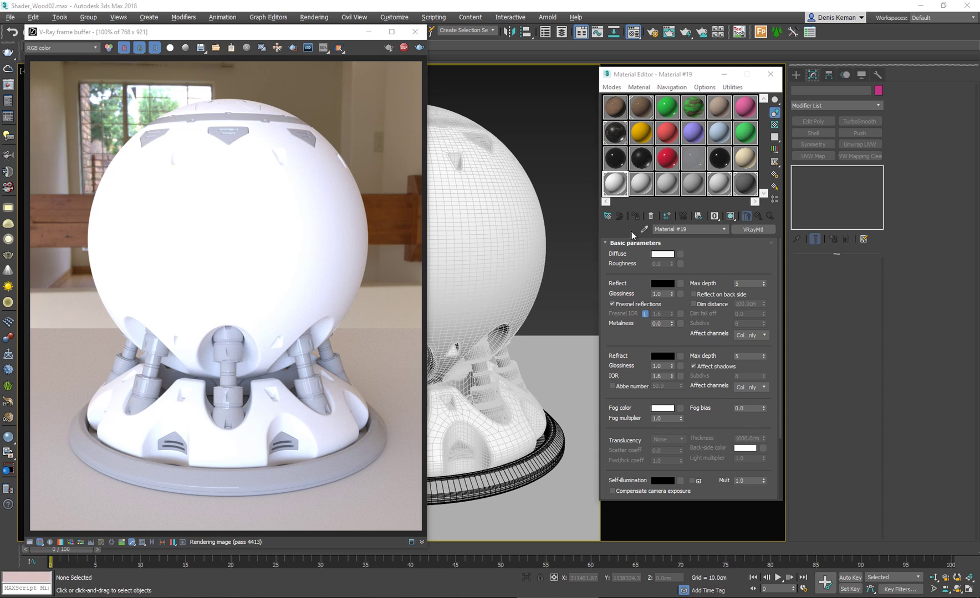
Set the diffuse colour of Material #19 to a near-black grey with value 9, comparing it with the White_Glass photo.
left_click(663, 253)
left_click_drag(299, 78, 300, 73)
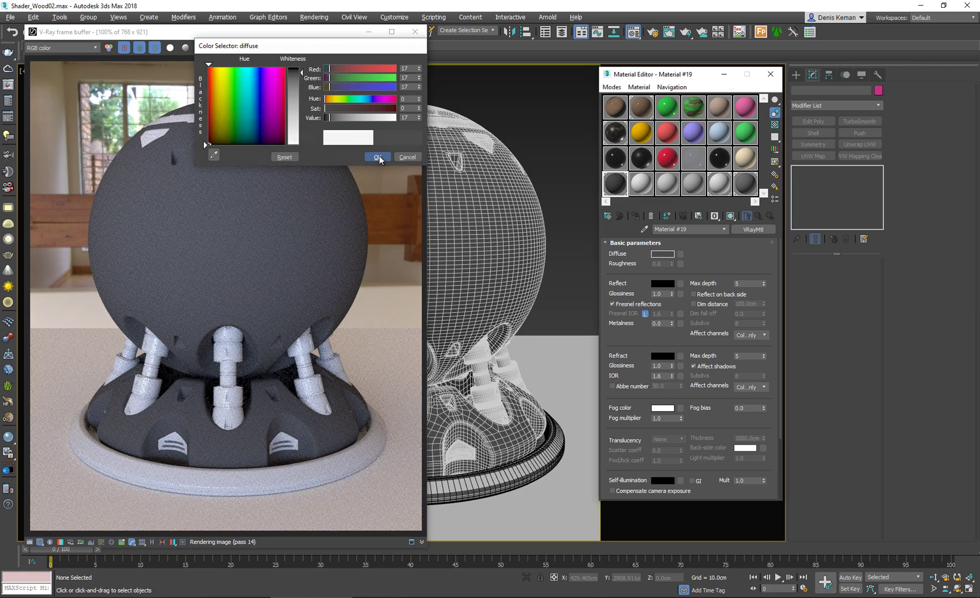
left_click(378, 156)
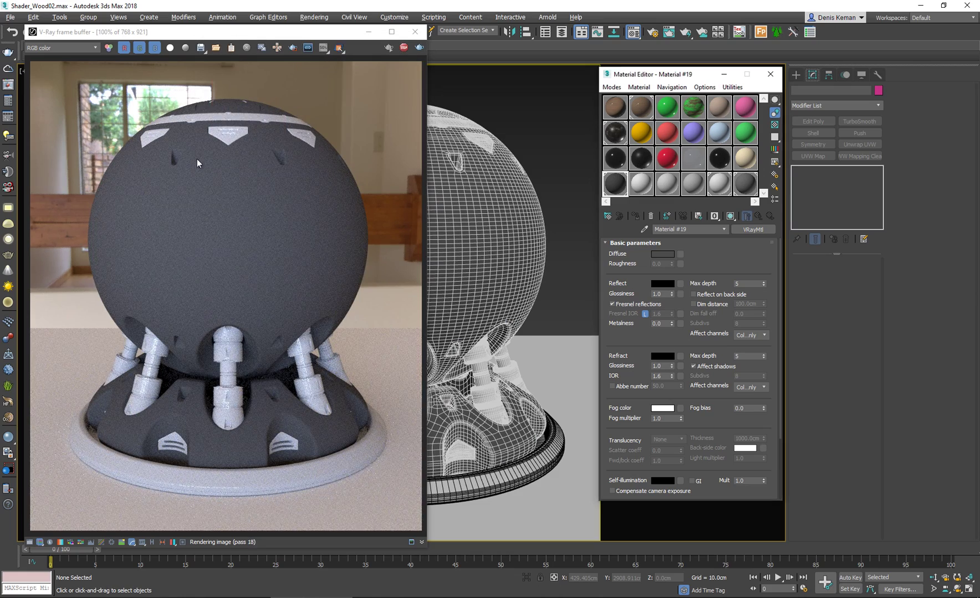
left_click(660, 255)
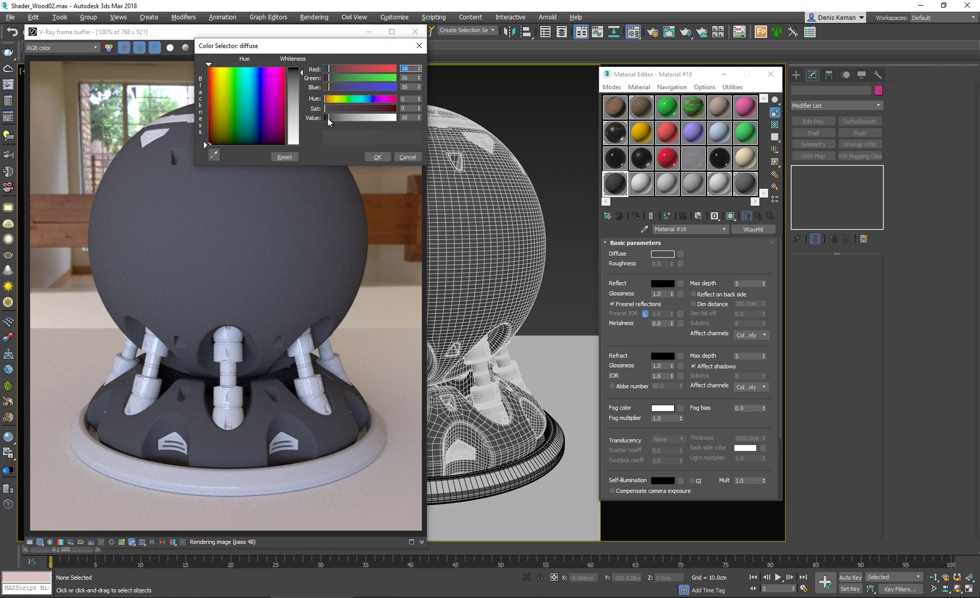
left_click_drag(327, 117, 326, 118)
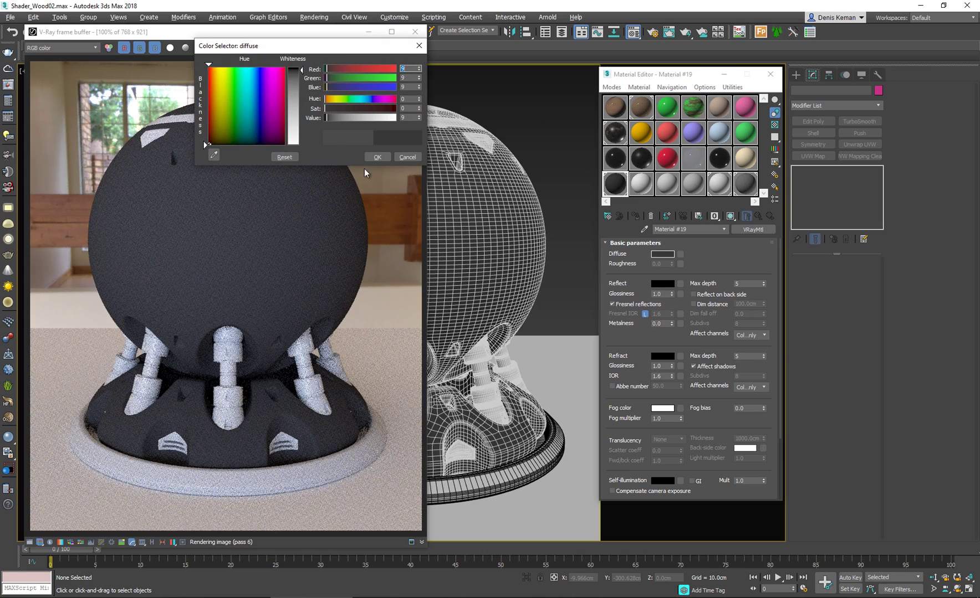
left_click(383, 158)
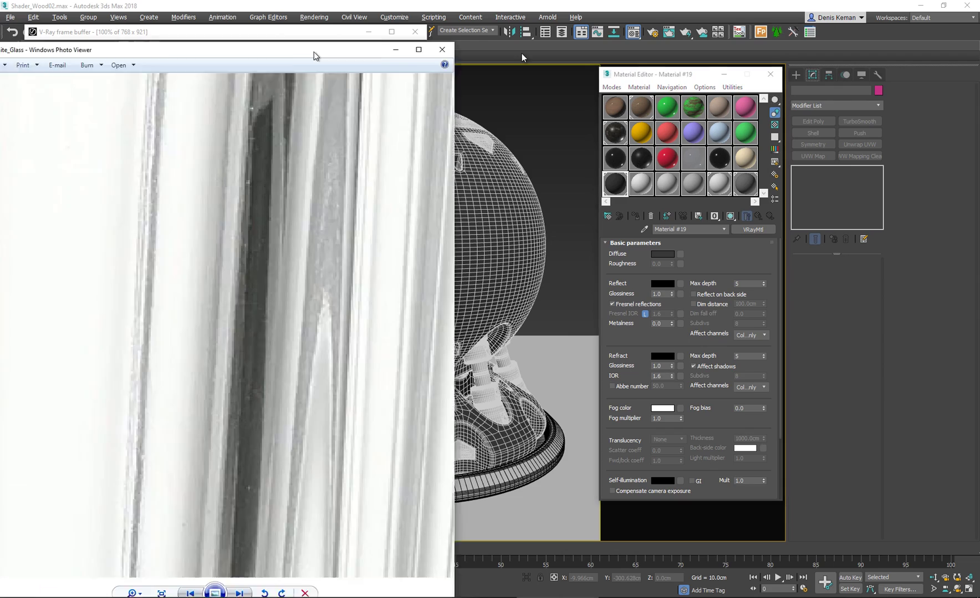
left_click_drag(316, 55, 35, 92)
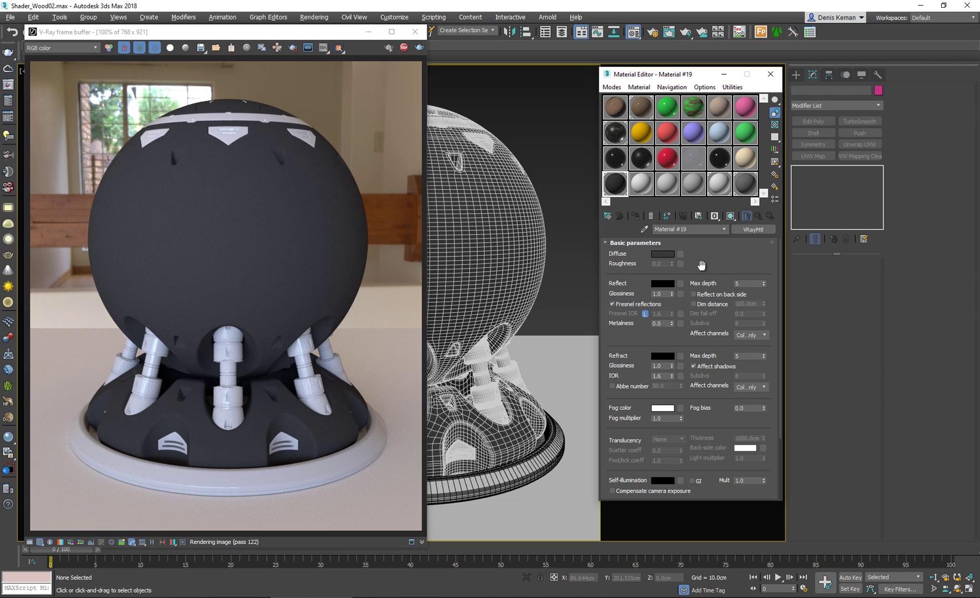
Set the material's reflection colour to a near-white grey with value 230.
left_click(667, 285)
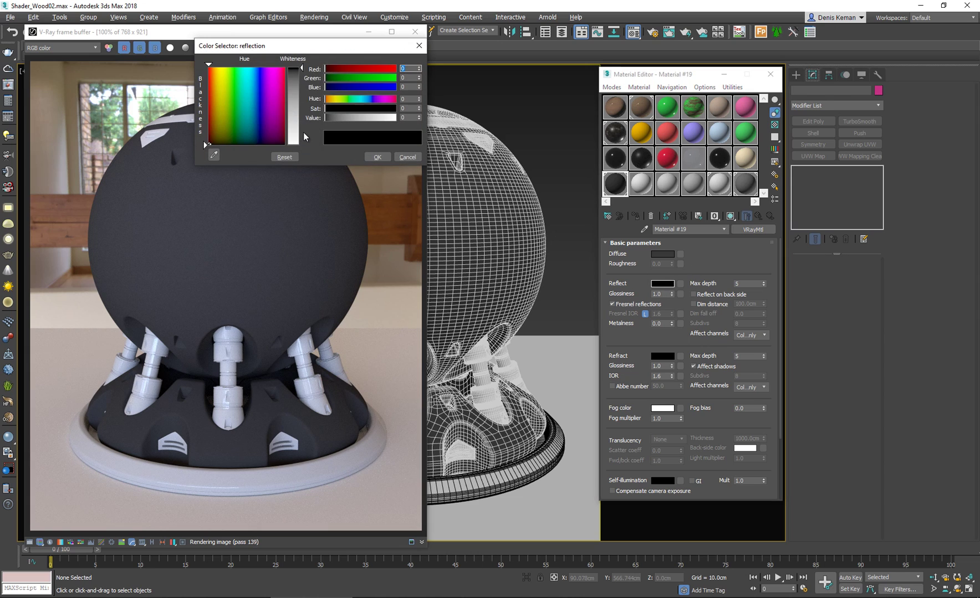
left_click_drag(302, 137, 300, 140)
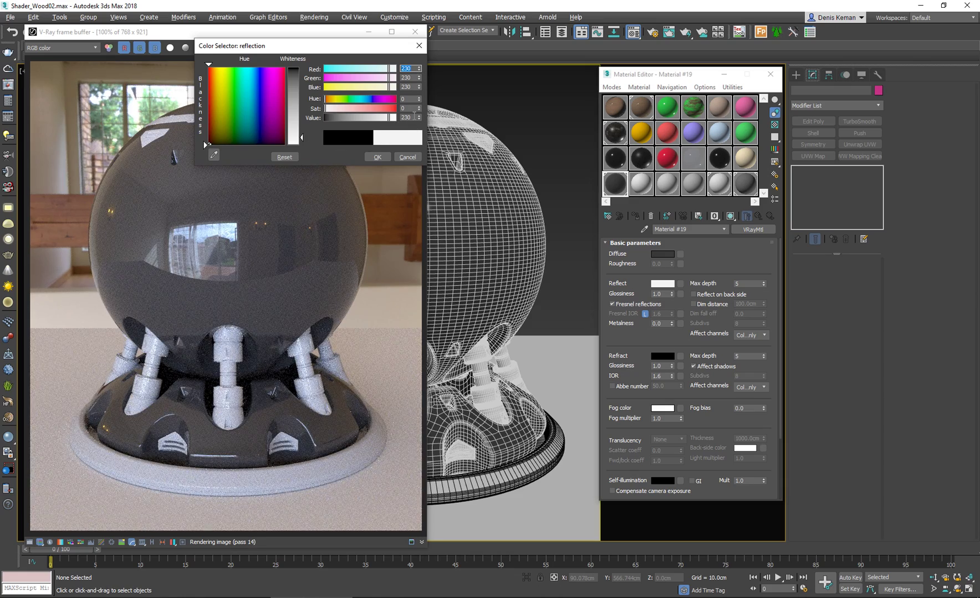
left_click(382, 158)
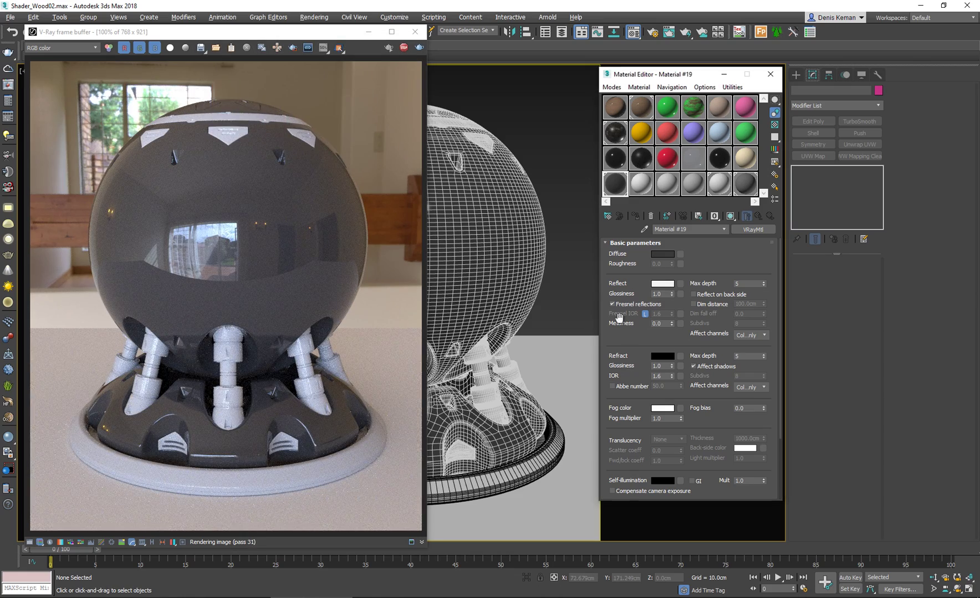
Unlock the Fresnel IOR from the refraction IOR and set it to 1.5.
left_click(645, 314)
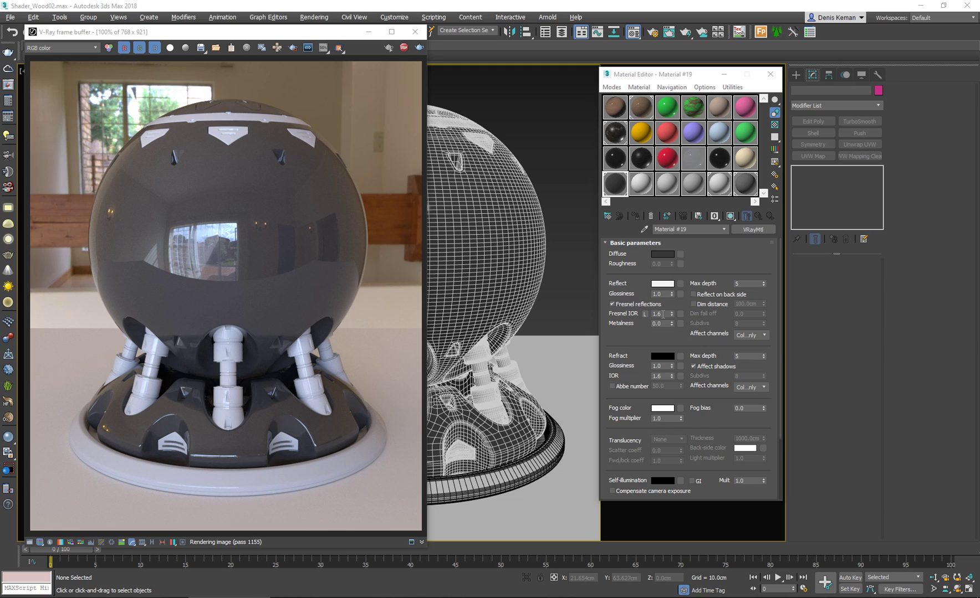
double_click(657, 314)
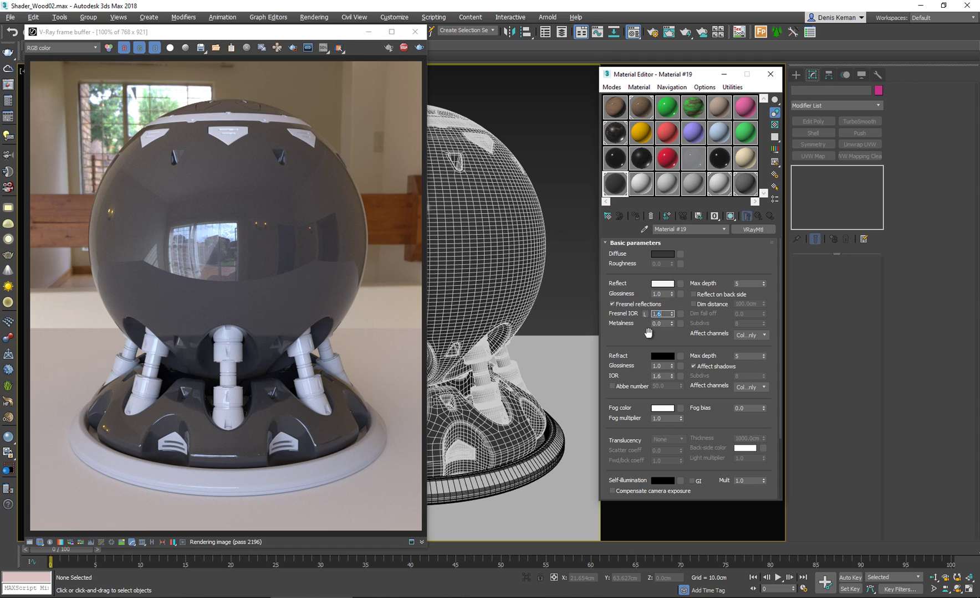
type("1.5")
key("Return")
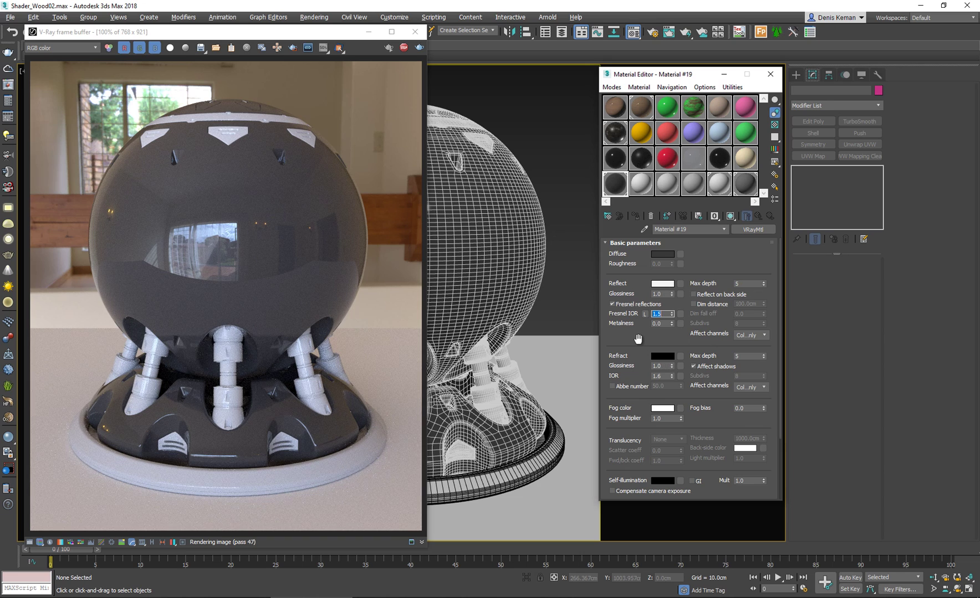
Set the material's refraction colour to a near-white grey with value 240.
mouse_move(641, 343)
left_mouse_down()
mouse_move(641, 333)
mouse_move(641, 343)
left_mouse_up()
left_click(655, 354)
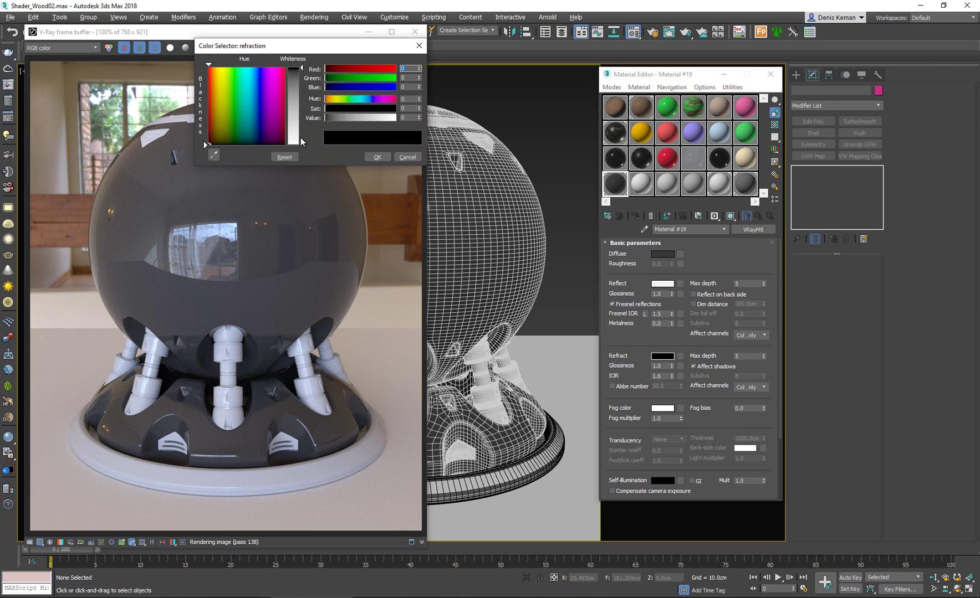
left_click(300, 138)
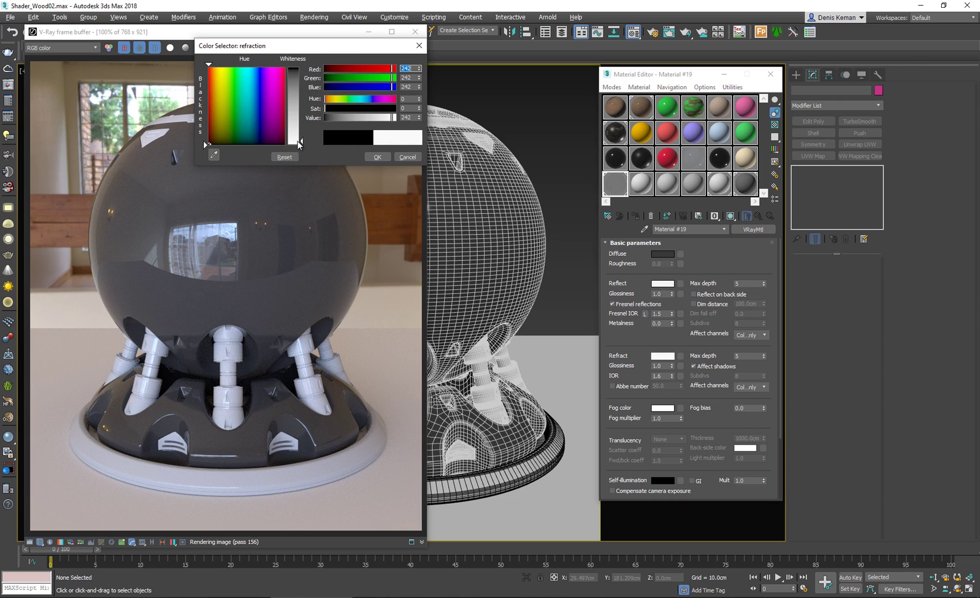
left_click(389, 117)
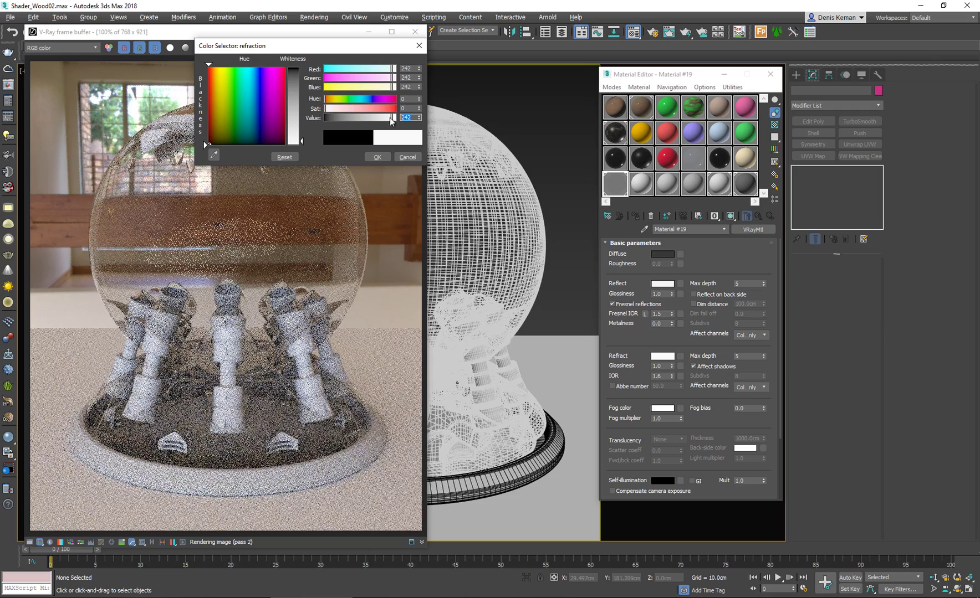
left_click(417, 120)
left_click(416, 120)
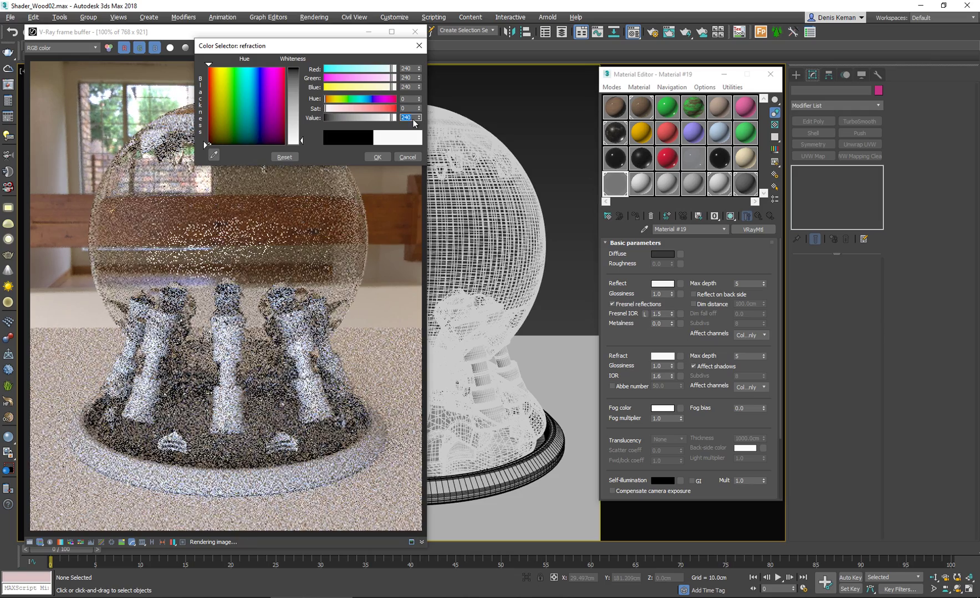
left_click(376, 158)
Restrict the V-Ray render to a region over the left half of the sphere and inspect the glass close up.
left_click_drag(300, 33, 365, 26)
left_click(357, 40)
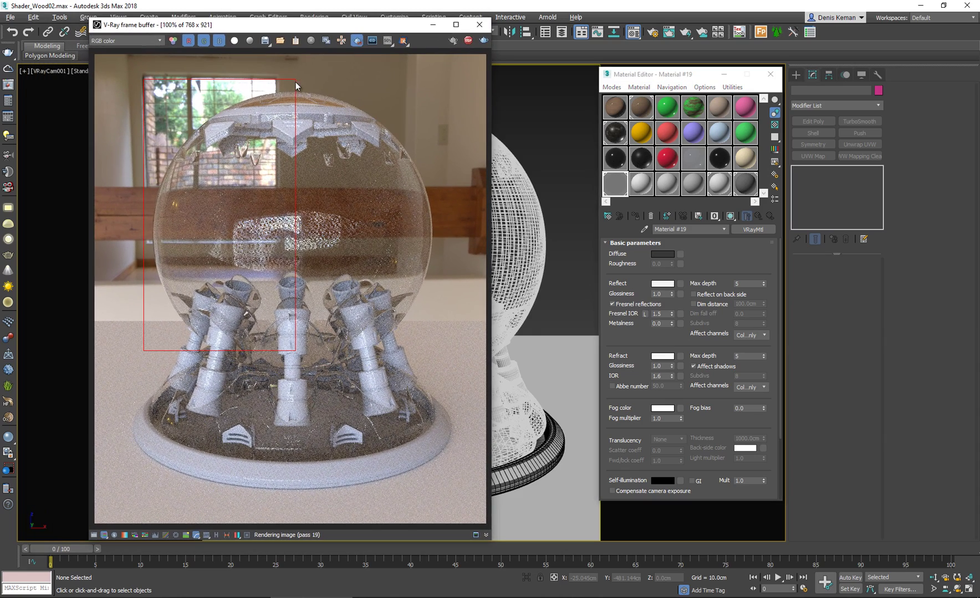
left_click_drag(295, 83, 140, 374)
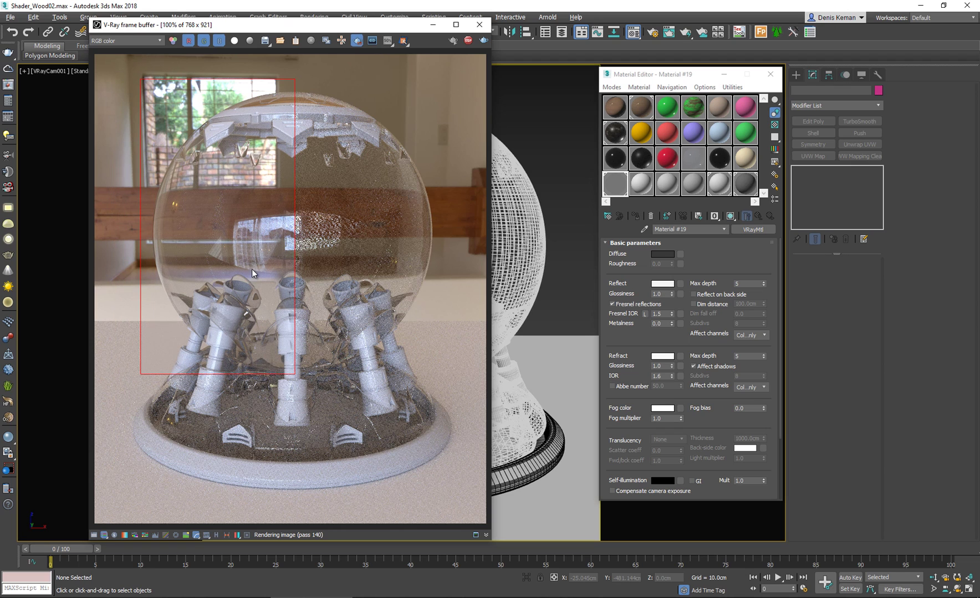
scroll(267, 257, "up", 2)
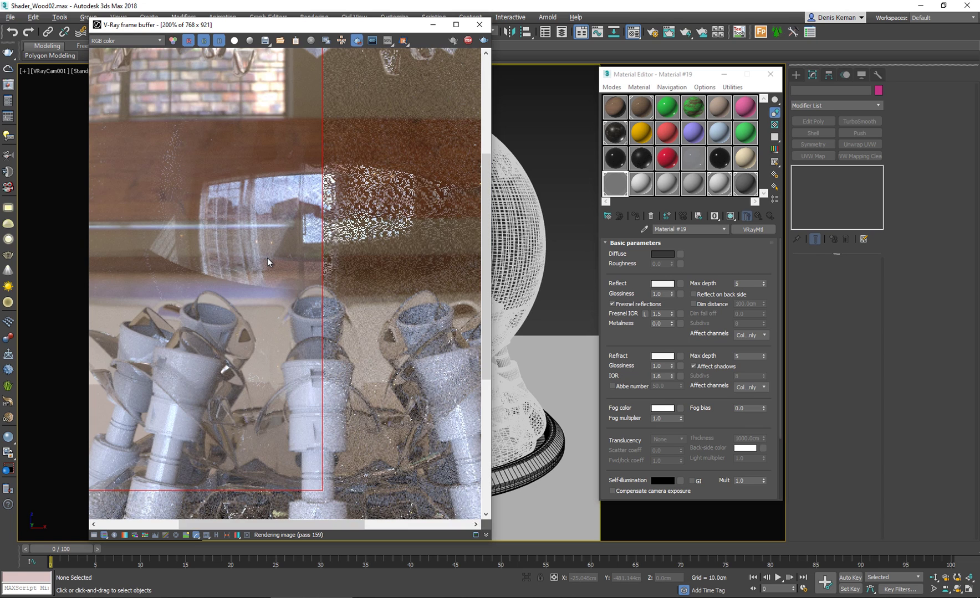
scroll(267, 258, "down", 2)
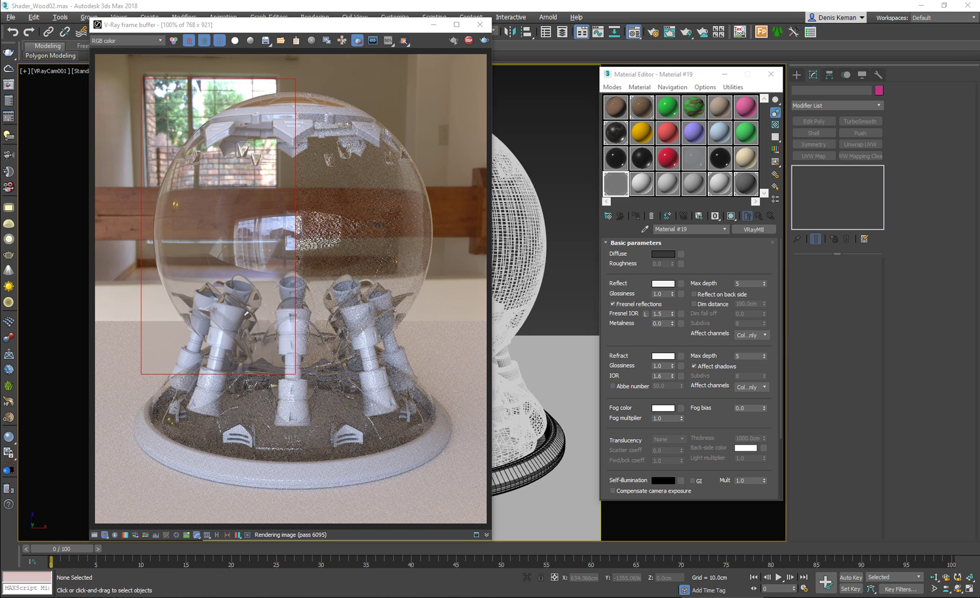
Bring up the Glass_Reflection and White_Glass reference photos, and close the White_Glass photo.
key("alt+Tab")
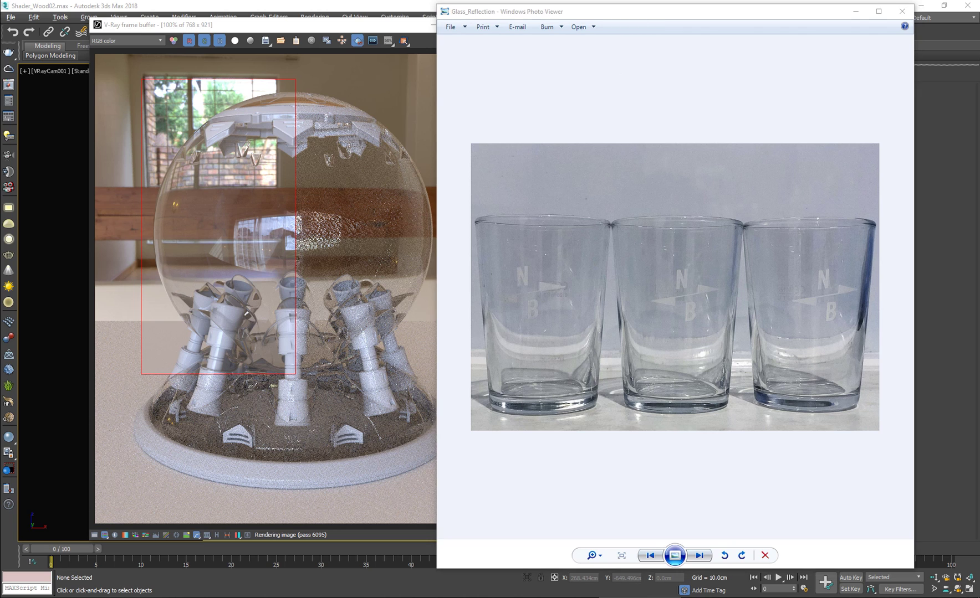
key("alt+Tab")
left_click_drag(704, 16, 270, 40)
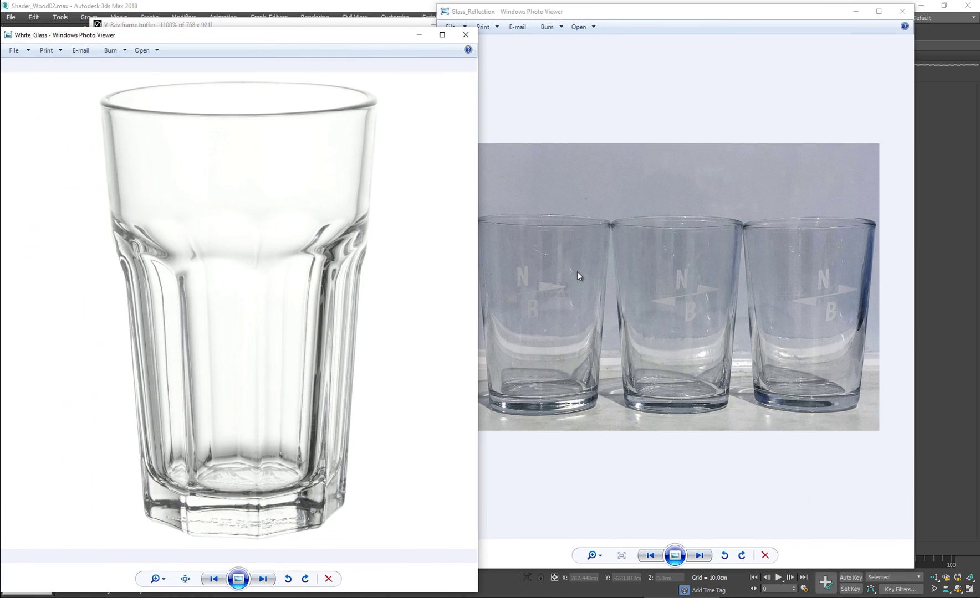
left_click(465, 35)
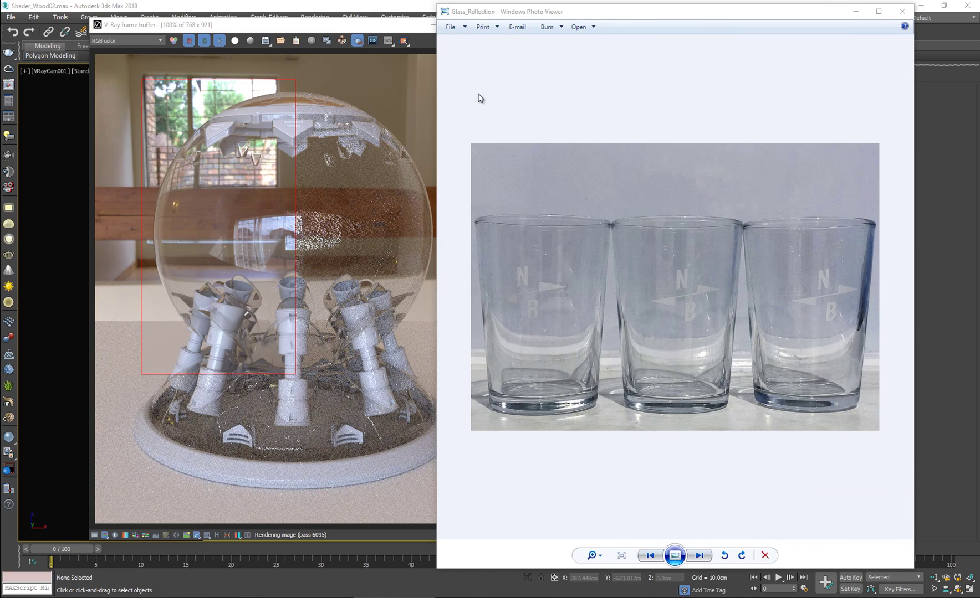
Examine the reflections and tint across the three glasses in the Glass_Reflection photo, and close the photo.
scroll(540, 358, "up", 5)
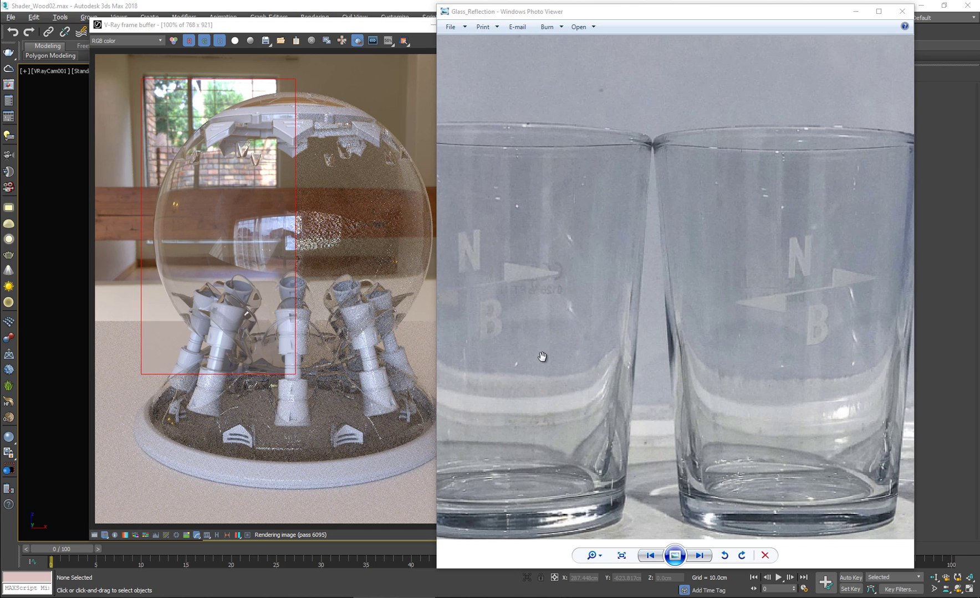
left_click_drag(540, 361, 728, 345)
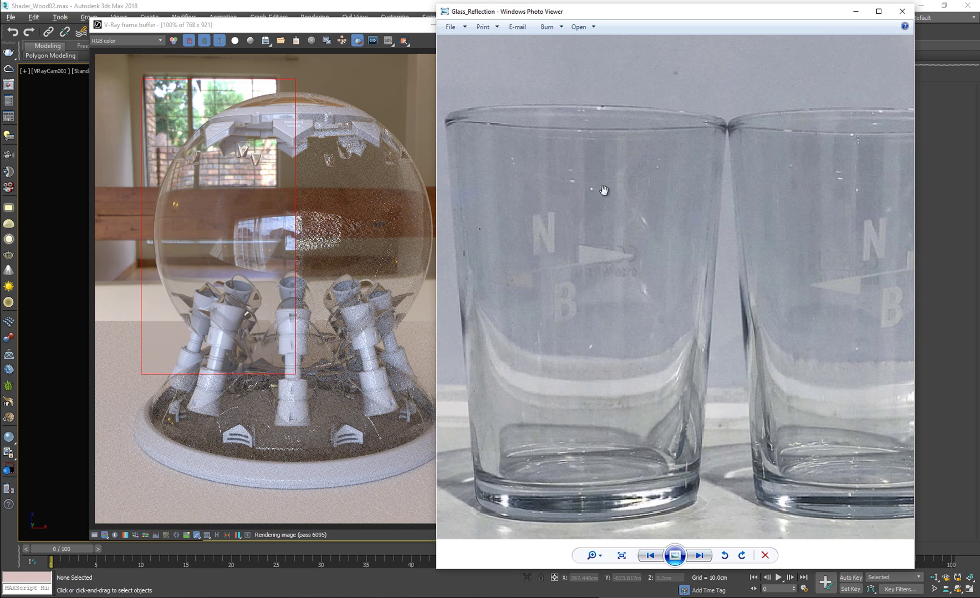
left_click_drag(677, 245, 540, 242)
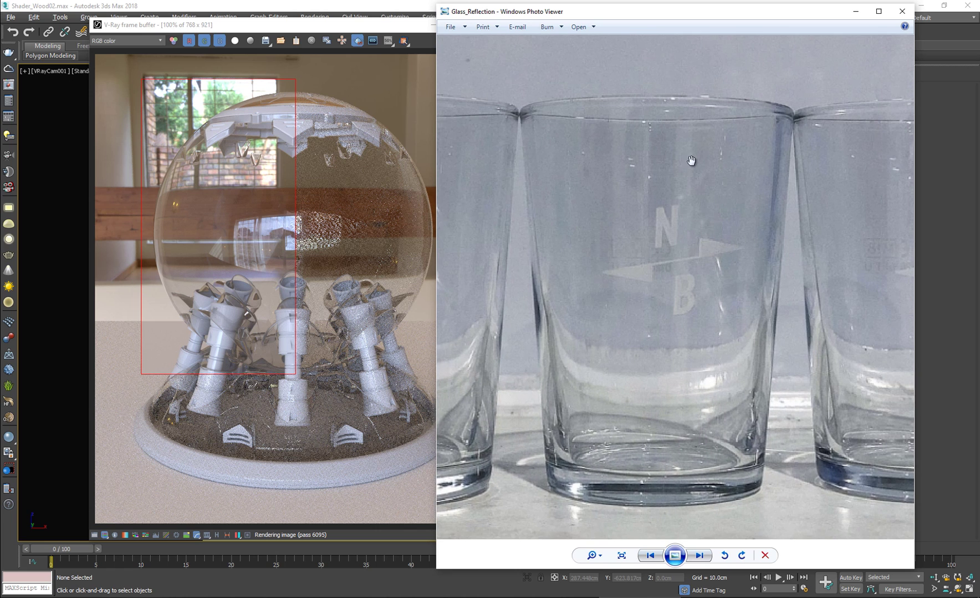
left_click_drag(726, 201, 565, 208)
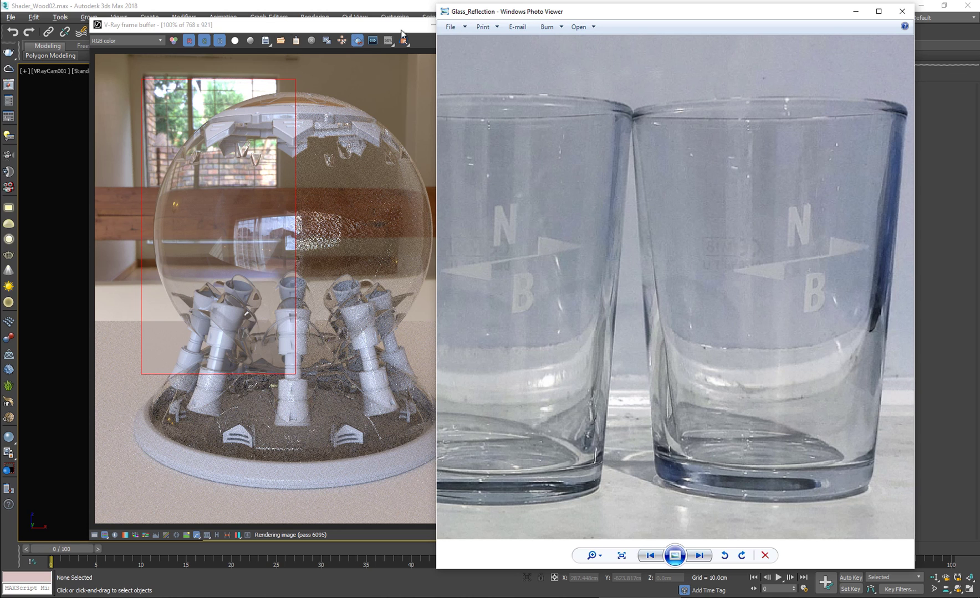
scroll(577, 246, "up", 1)
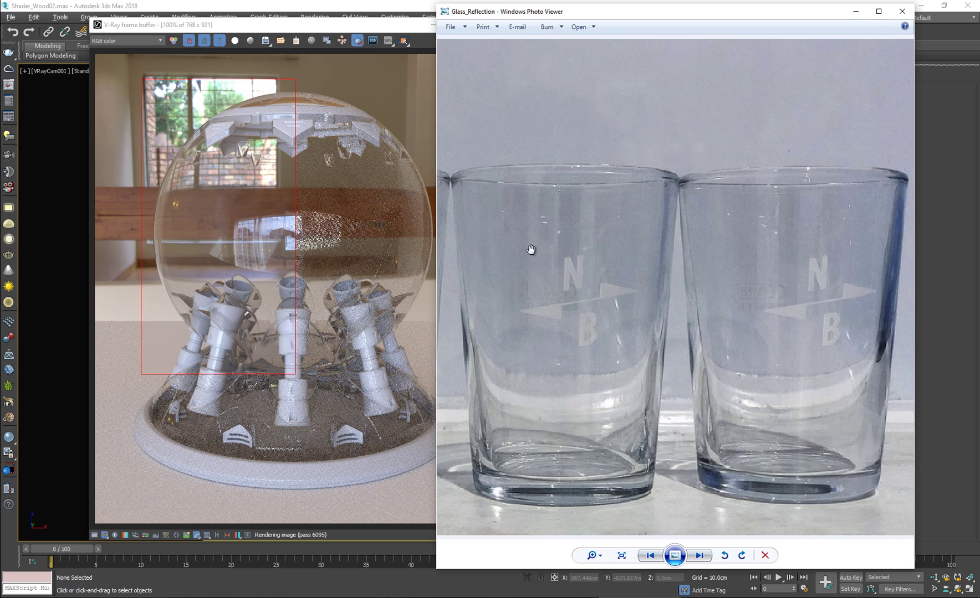
left_click(902, 11)
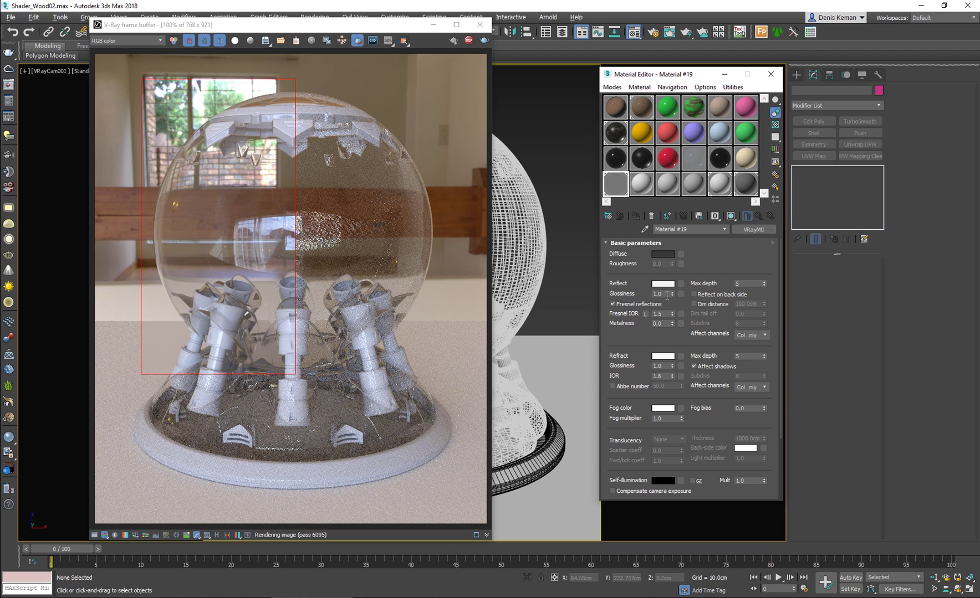
Set the material's reflection glossiness to 0.9.
left_click(667, 296)
type("0.9")
key("Return")
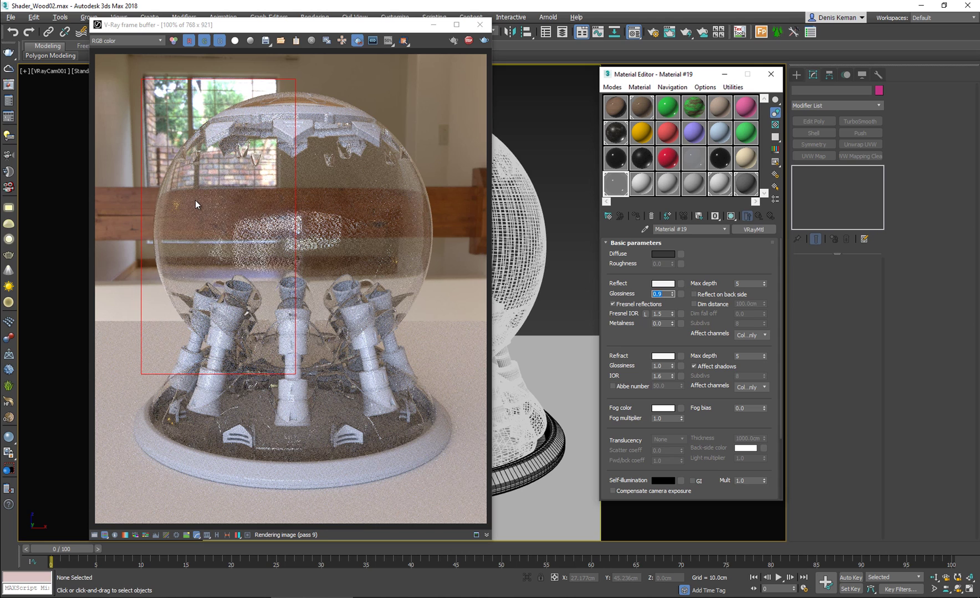
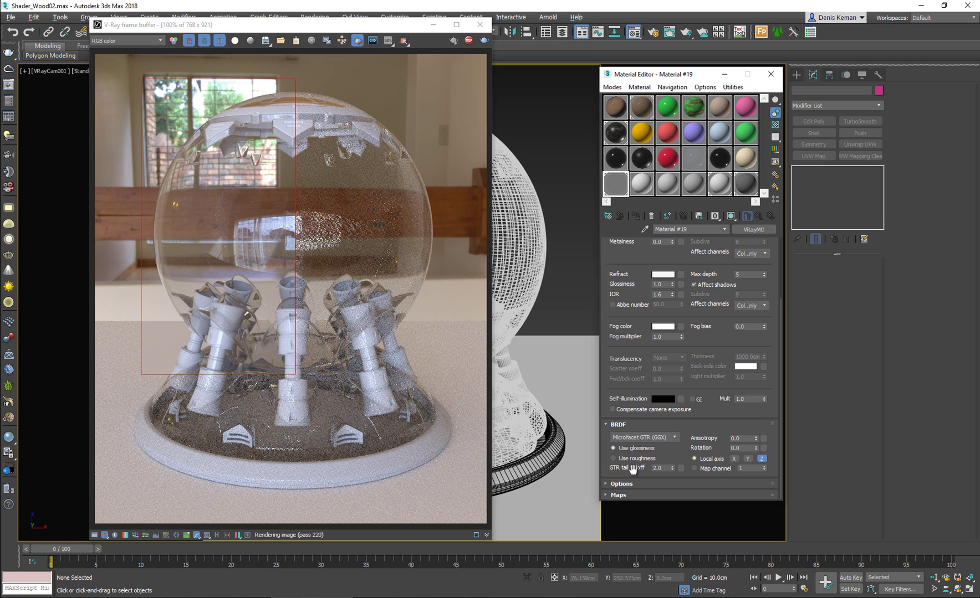
Try GTR tail falloff values of 0.1 and 0.5 in the material's BRDF settings.
double_click(662, 470)
key("Return")
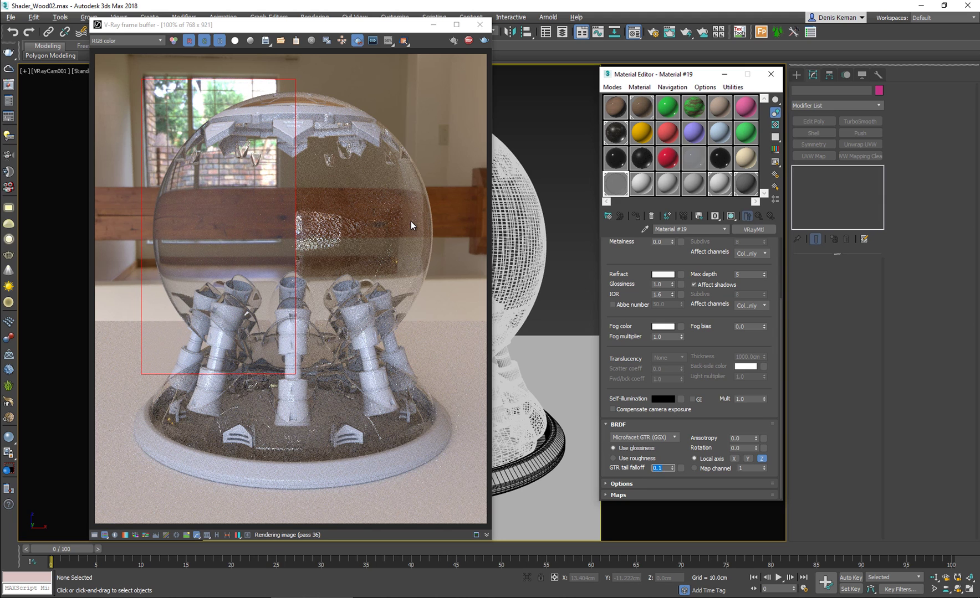
type("0.5")
key("Return")
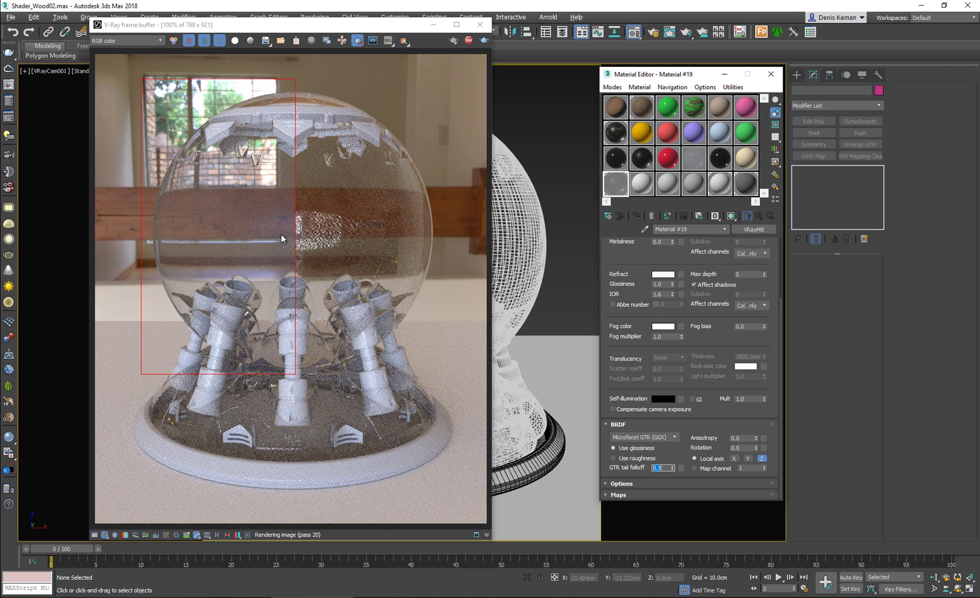
Check the reflection glossiness setting and set the GTR tail falloff to 1.0.
scroll(624, 272, "up", 3)
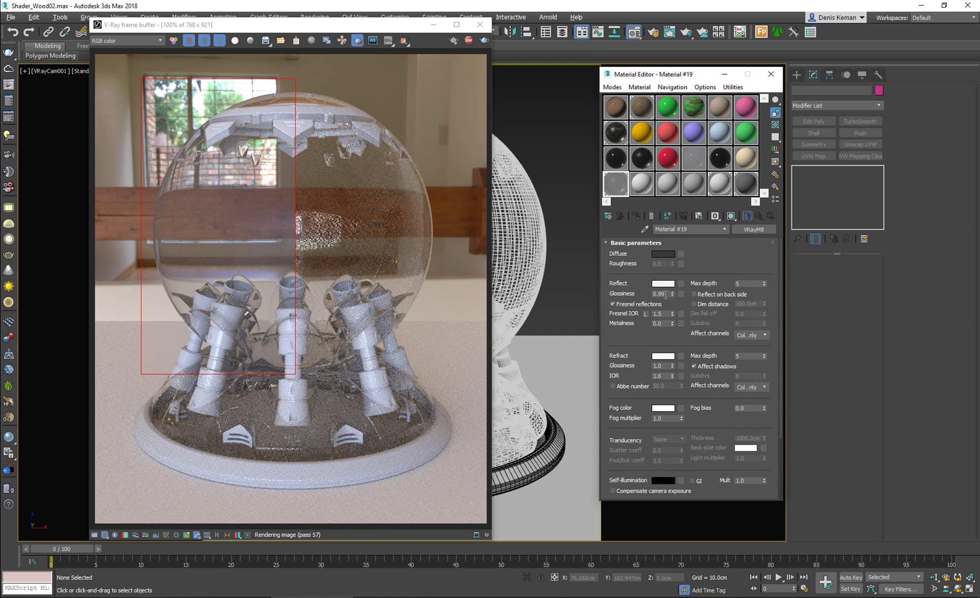
scroll(635, 344, "down", 3)
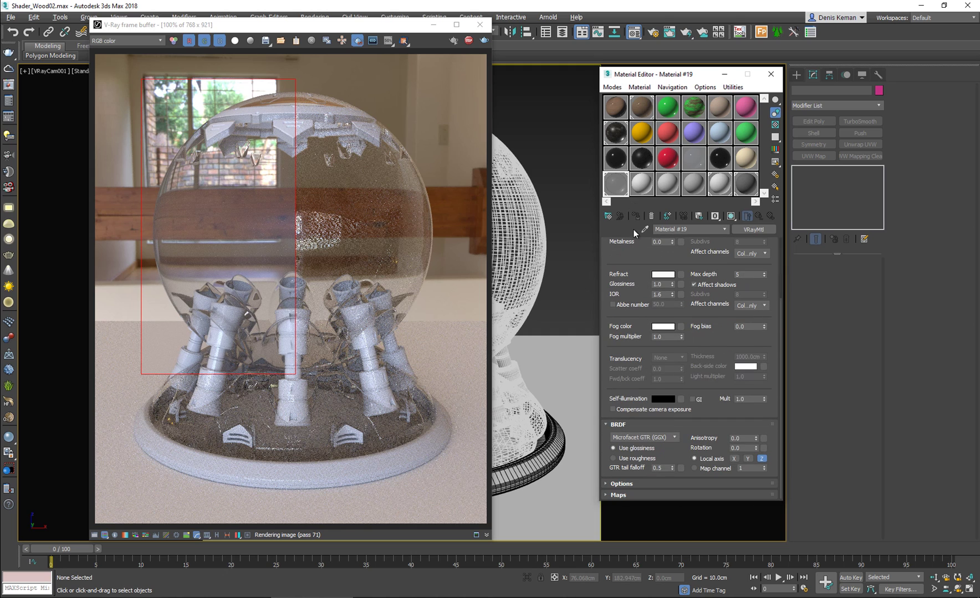
left_click(662, 469)
type("1.0")
key("Return")
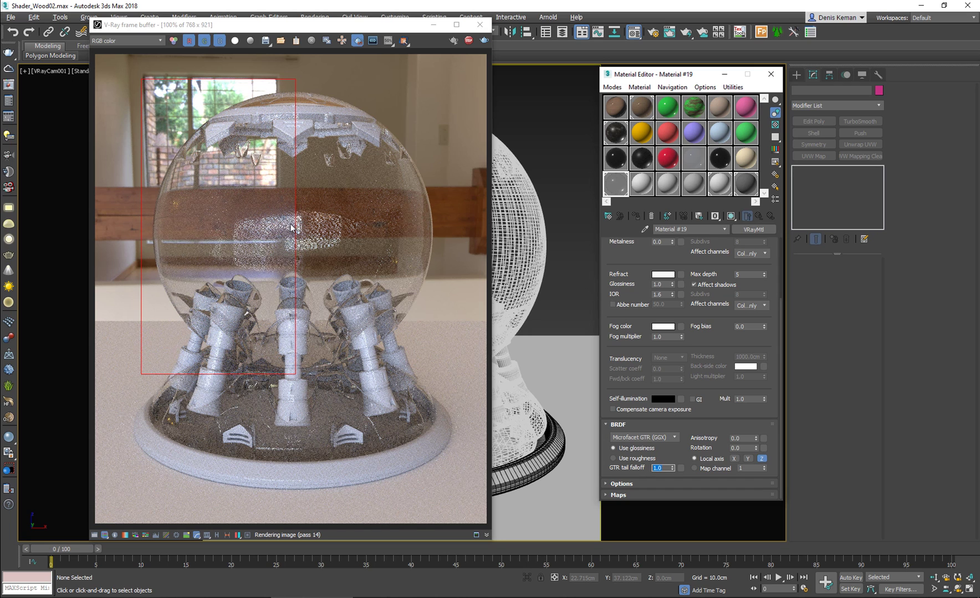
Inspect the sphere's highlight up close in the render and compare it with the Glass_Reflection photo.
scroll(274, 252, "up", 4)
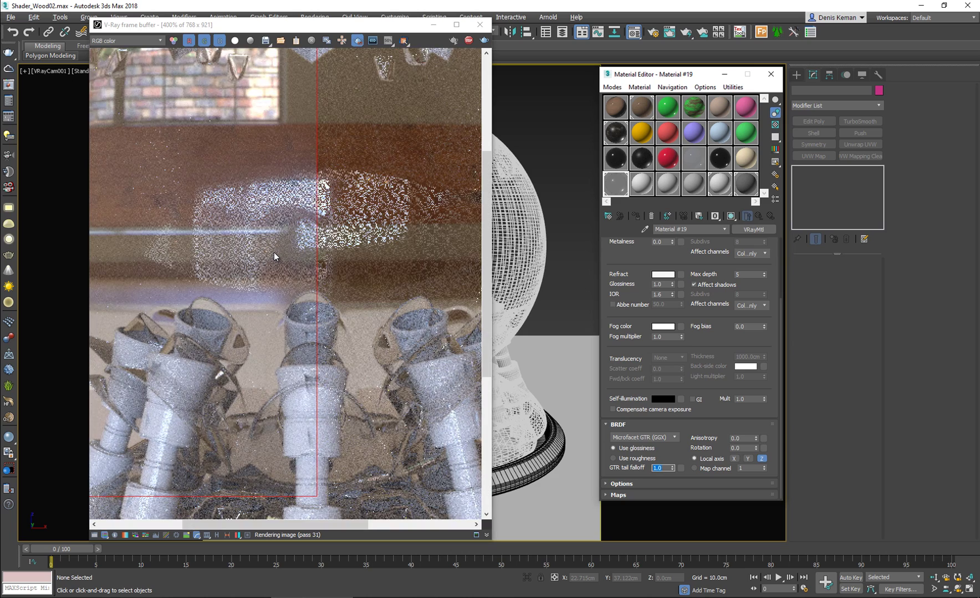
scroll(285, 229, "down", 4)
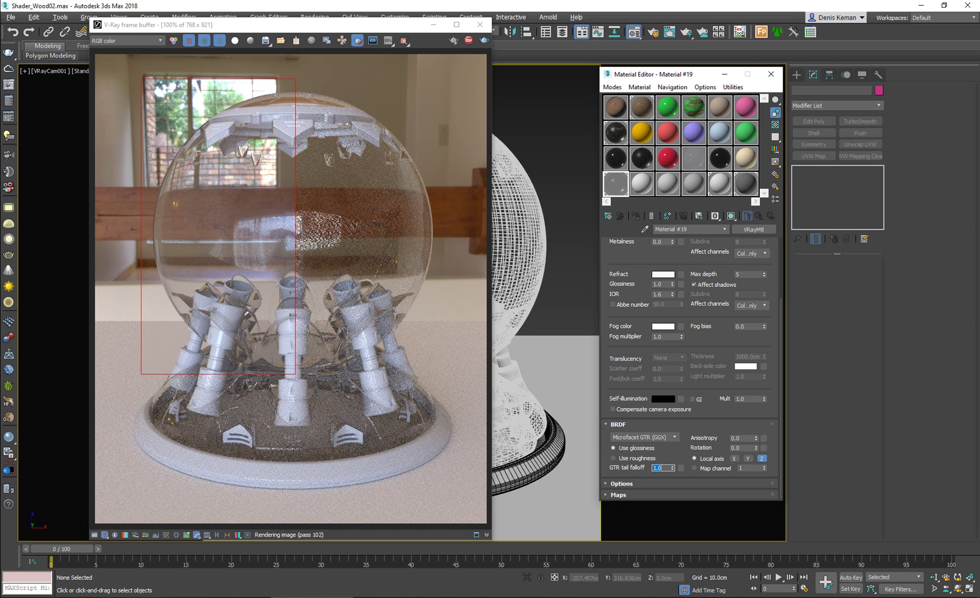
key("alt+Tab")
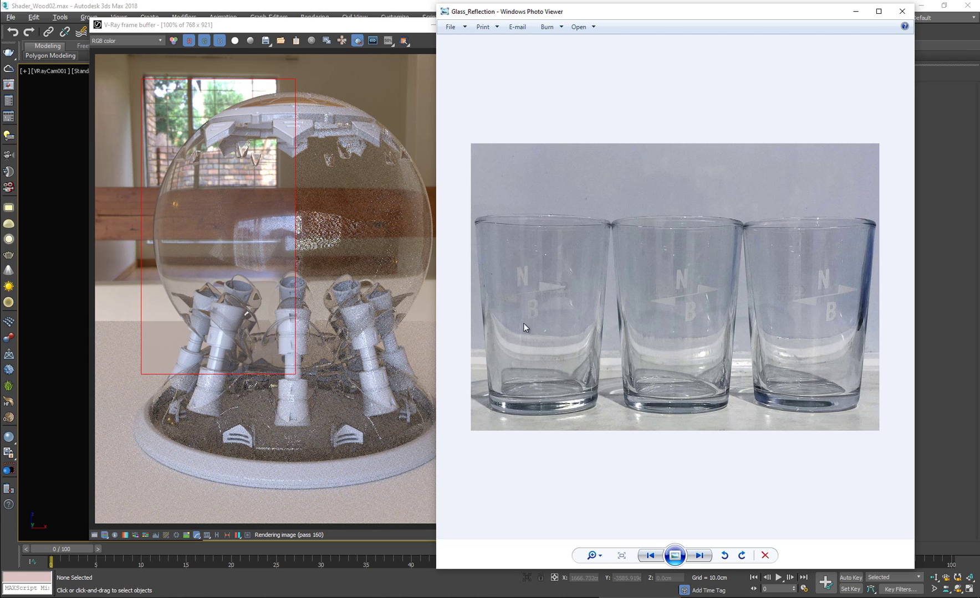
left_click(854, 16)
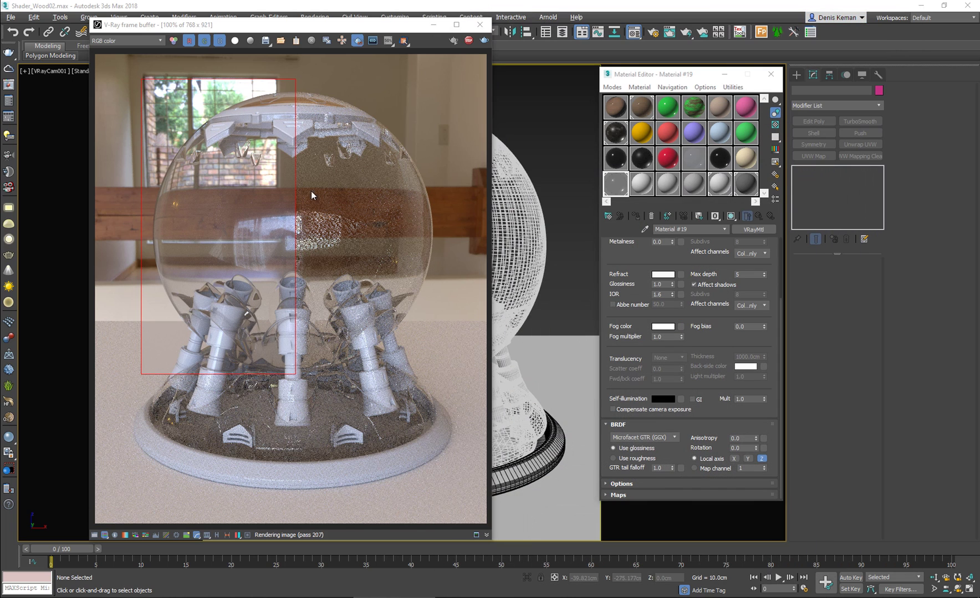
Review the material's reflection glossiness and set the GTR tail falloff to 0.8.
left_click_drag(623, 305, 615, 390)
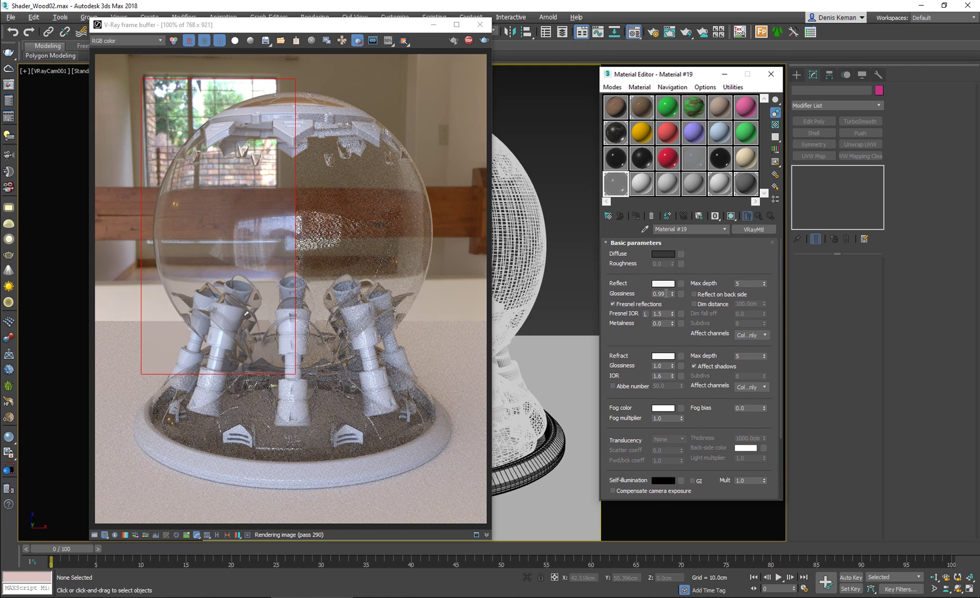
left_click(665, 293)
scroll(635, 340, "down", 3)
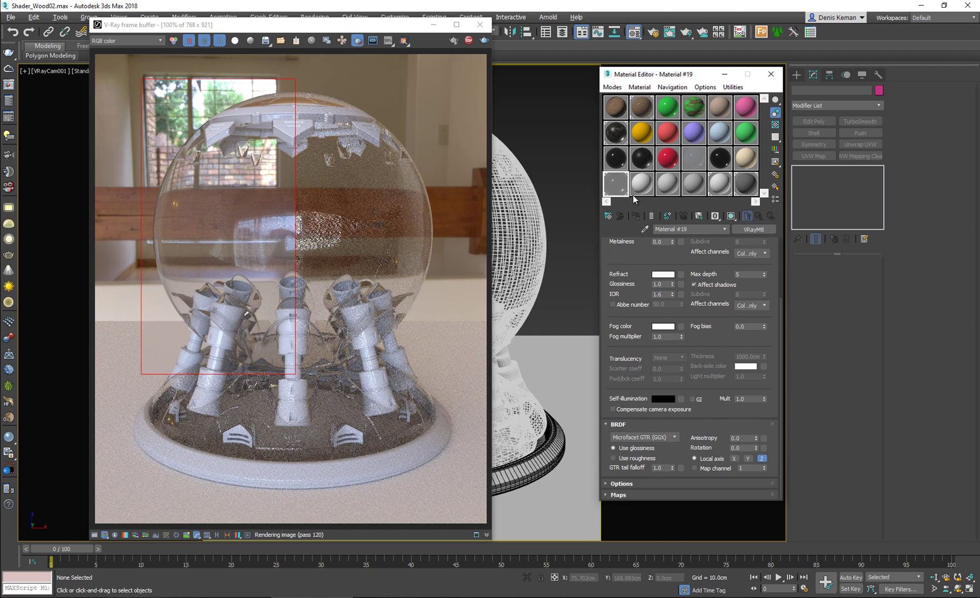
double_click(659, 469)
type(".8")
key("Return")
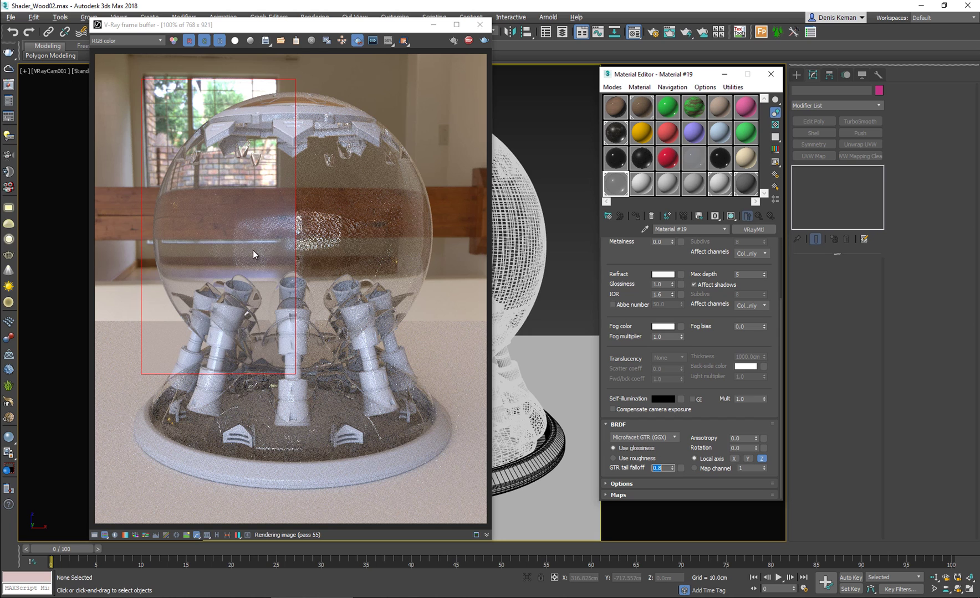
Examine the surface reflections on the glasses up close in the Glass_Reflection photo, and put the photo away.
key("alt+Tab")
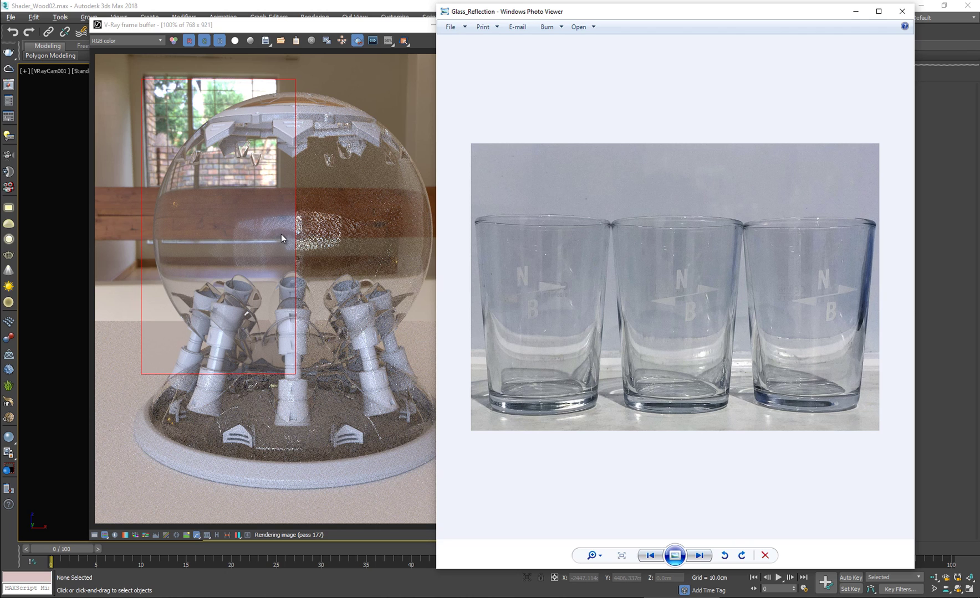
scroll(568, 360, "up", 1)
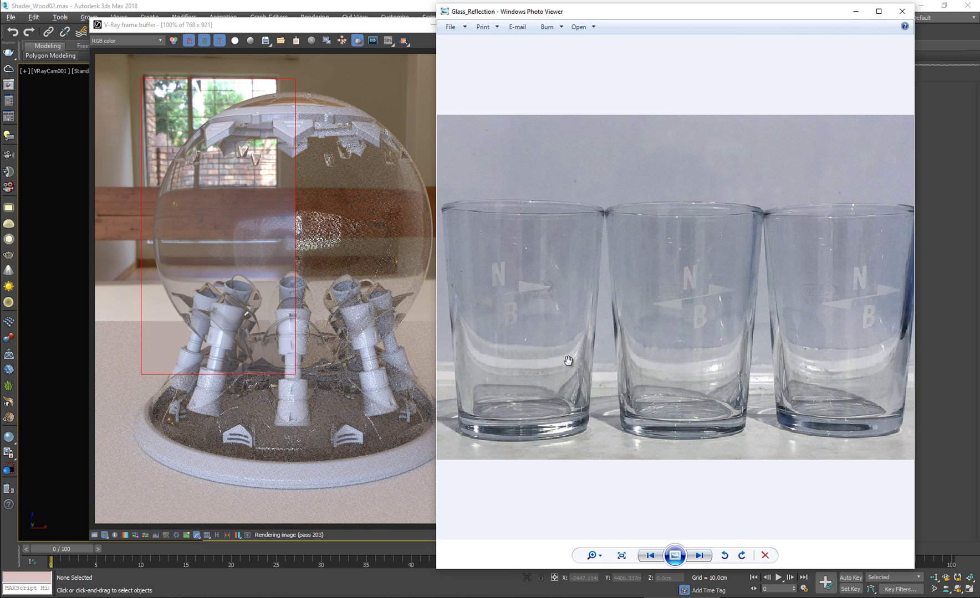
scroll(568, 361, "up", 4)
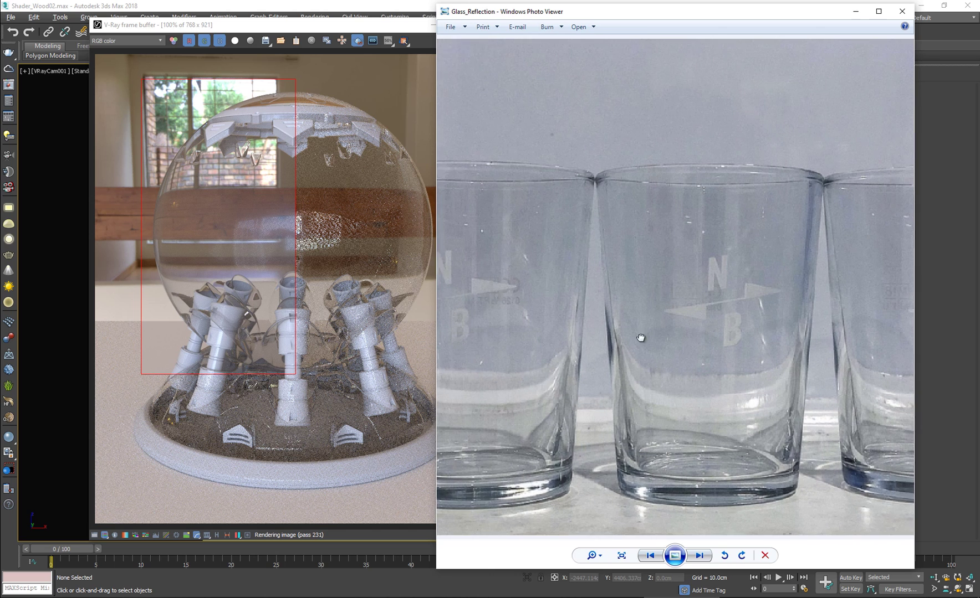
left_click_drag(641, 337, 582, 339)
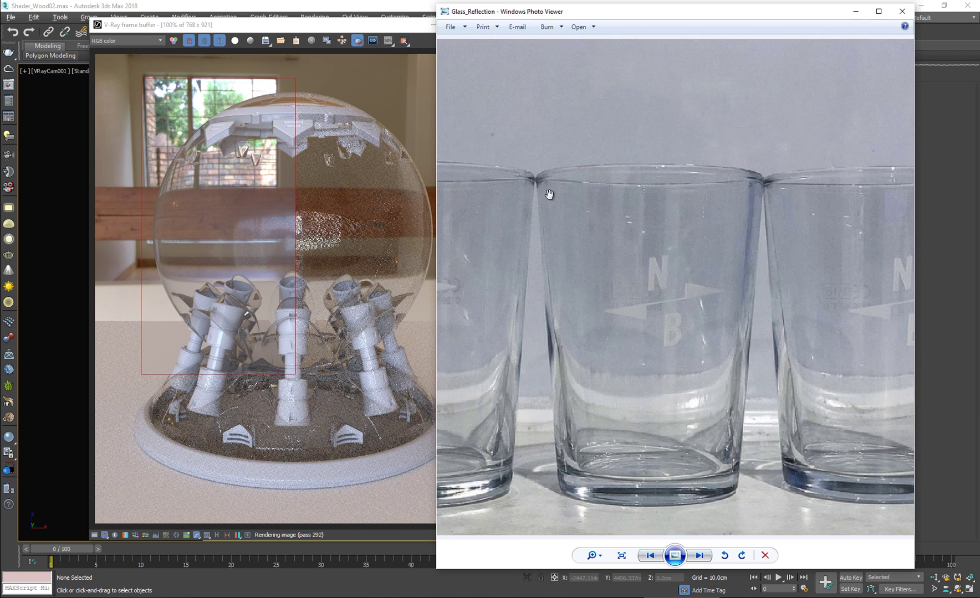
left_click_drag(551, 391, 685, 301)
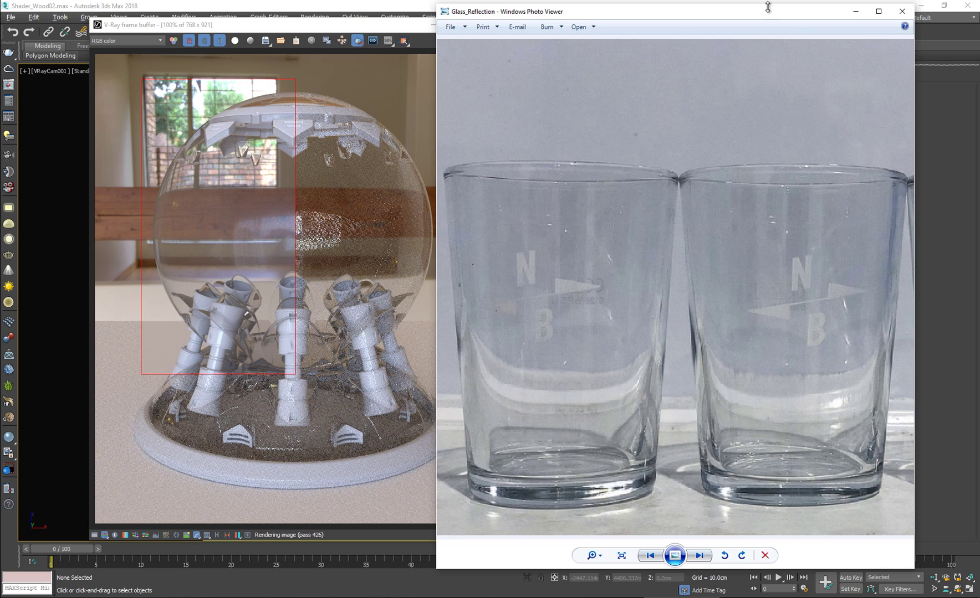
left_click(854, 11)
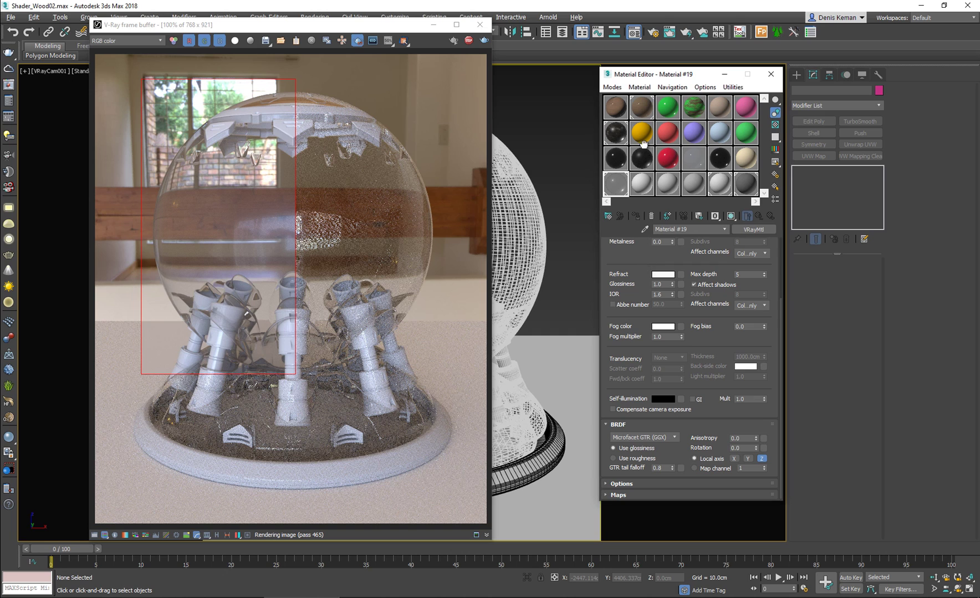
Assign a Noise map to the material's bump channel and set the noise size to 10.
left_click(631, 495)
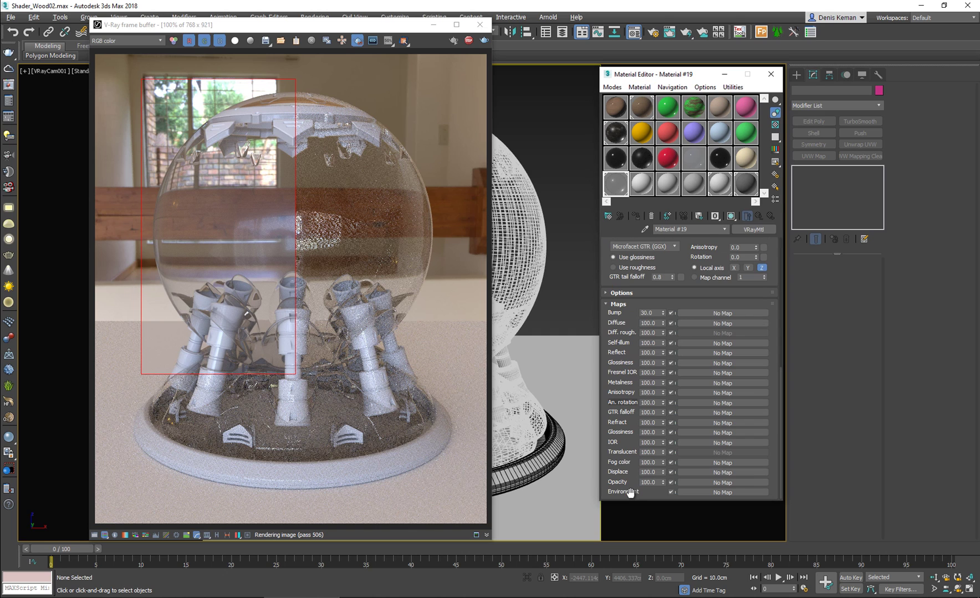
left_click(696, 311)
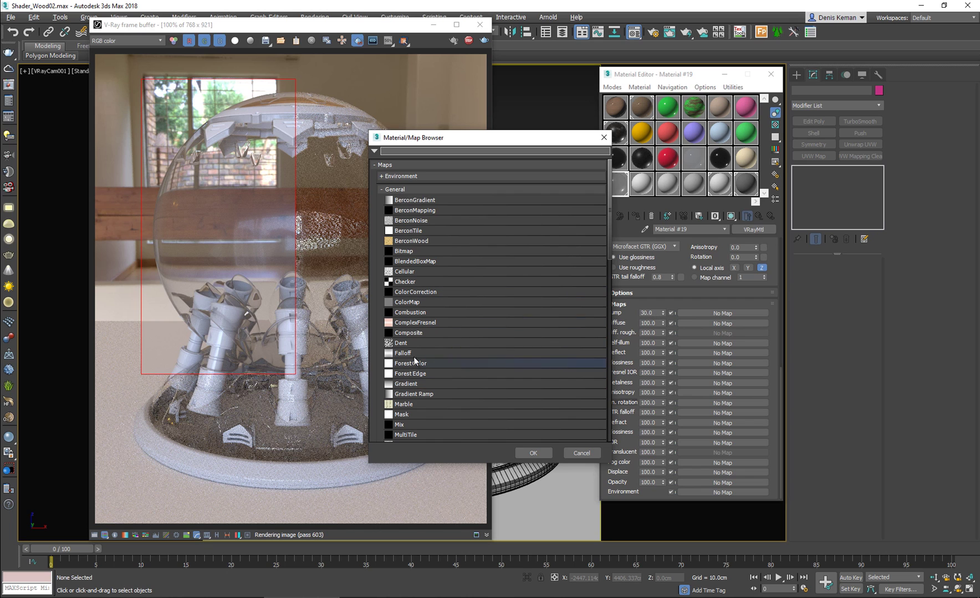
scroll(413, 402, "down", 5)
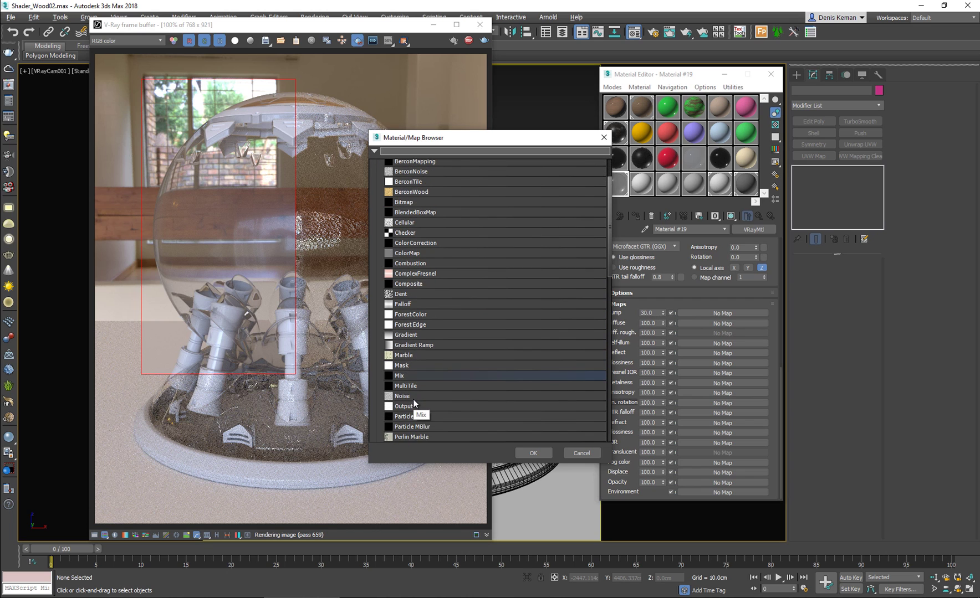
double_click(410, 399)
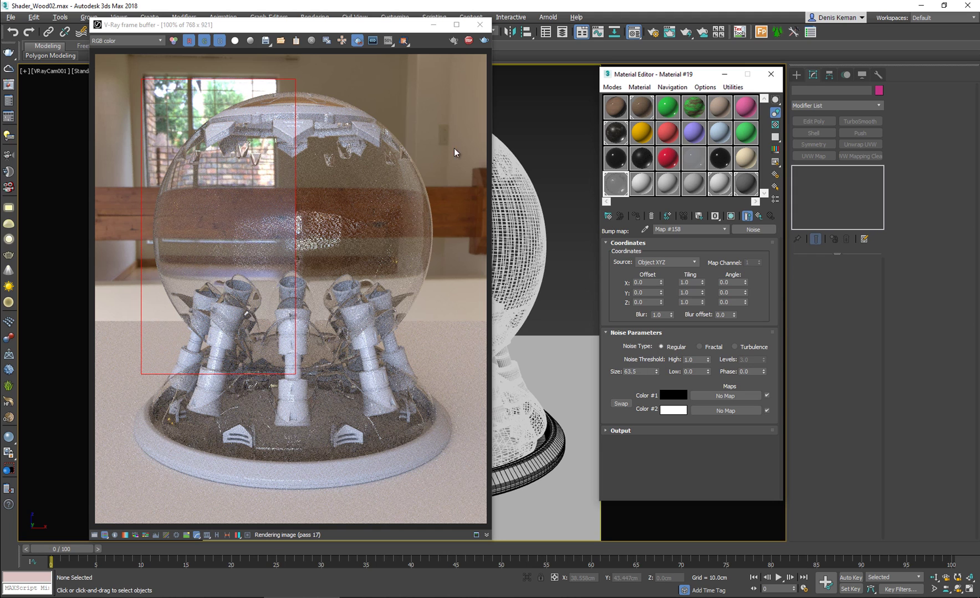
left_click(629, 371)
type("10")
key("Return")
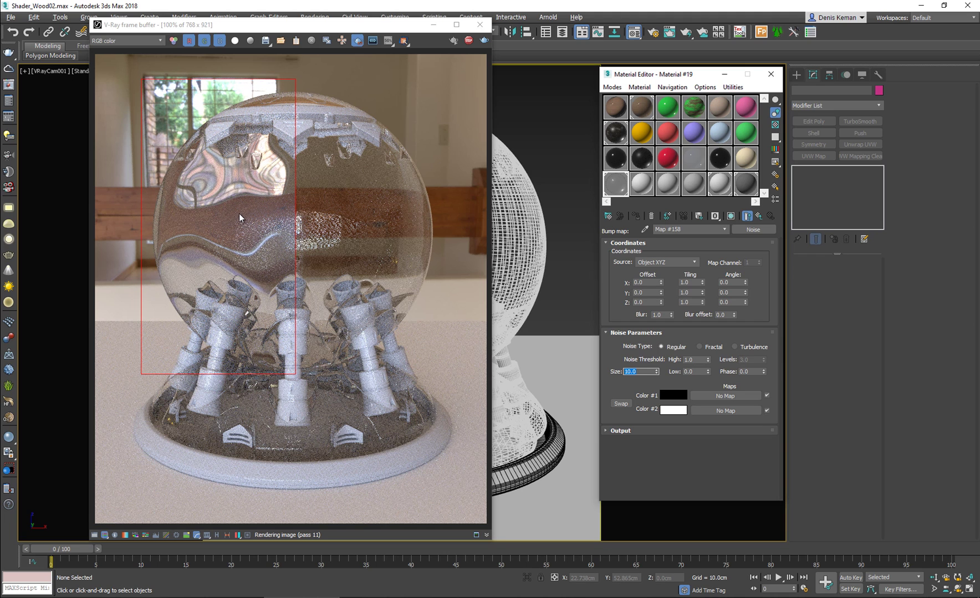
Go back to the parent material and set the Noise bump amount to 2, after trying 1.
left_click(758, 217)
left_click(759, 217)
scroll(651, 320, "down", 10)
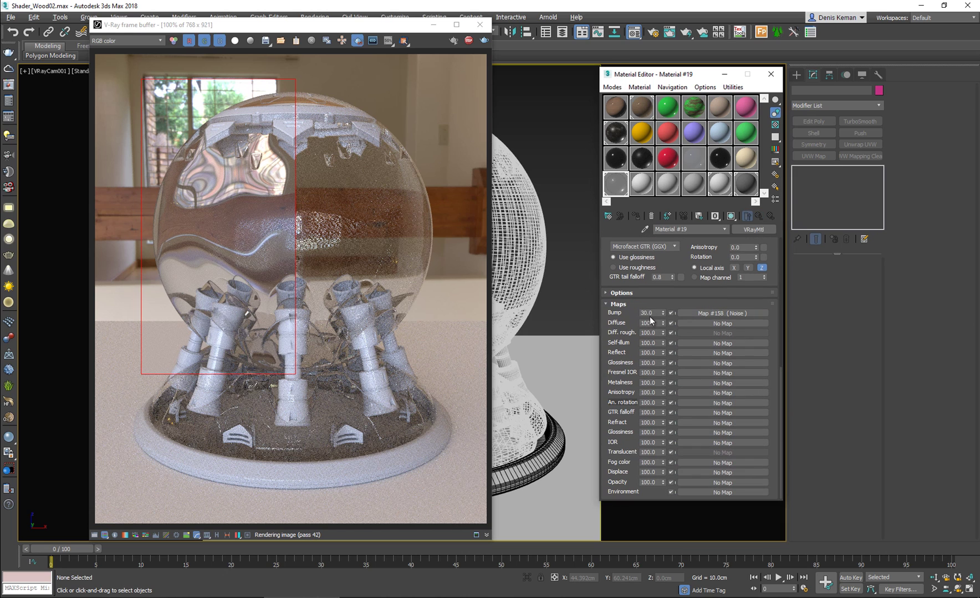
double_click(652, 313)
type("1")
key("Return")
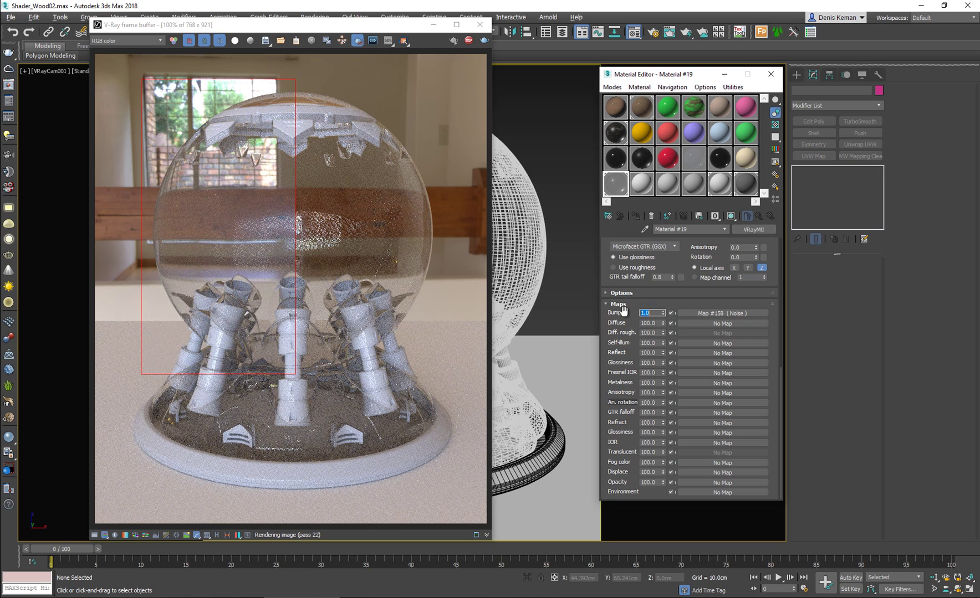
type("2")
key("Return")
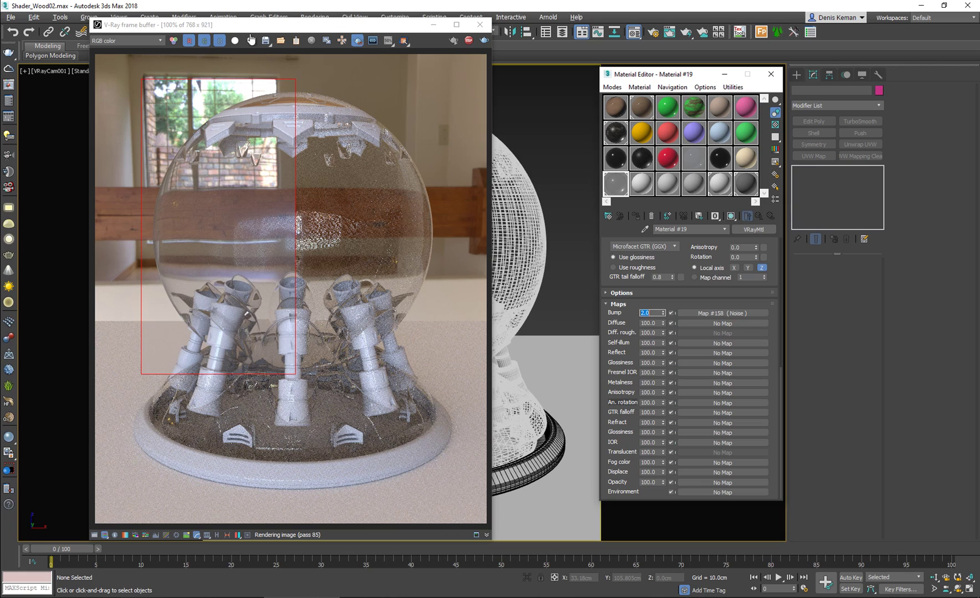
Turn off region rendering and compare the full render with the Glass_Reflection photo.
left_click(357, 40)
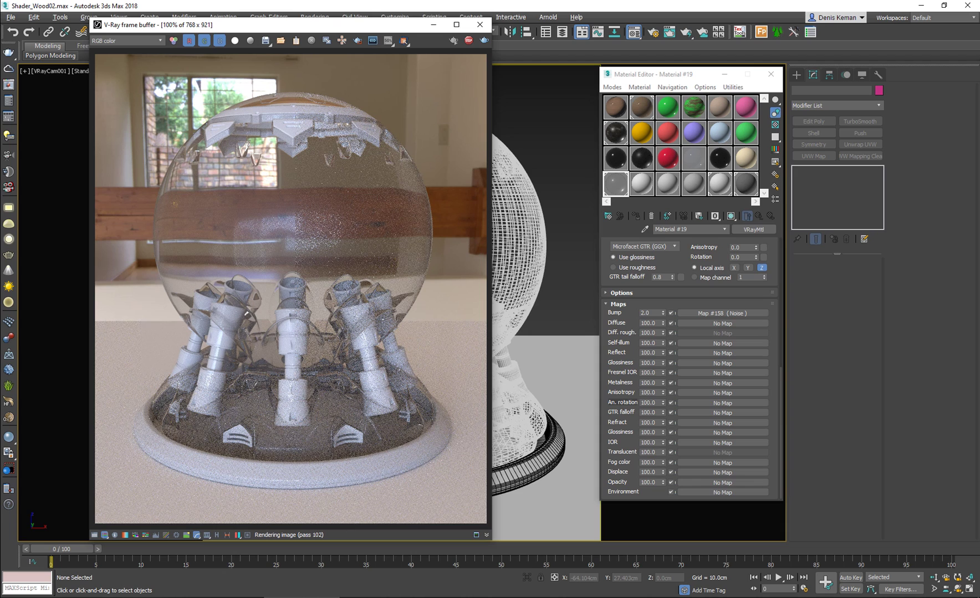
left_click(340, 597)
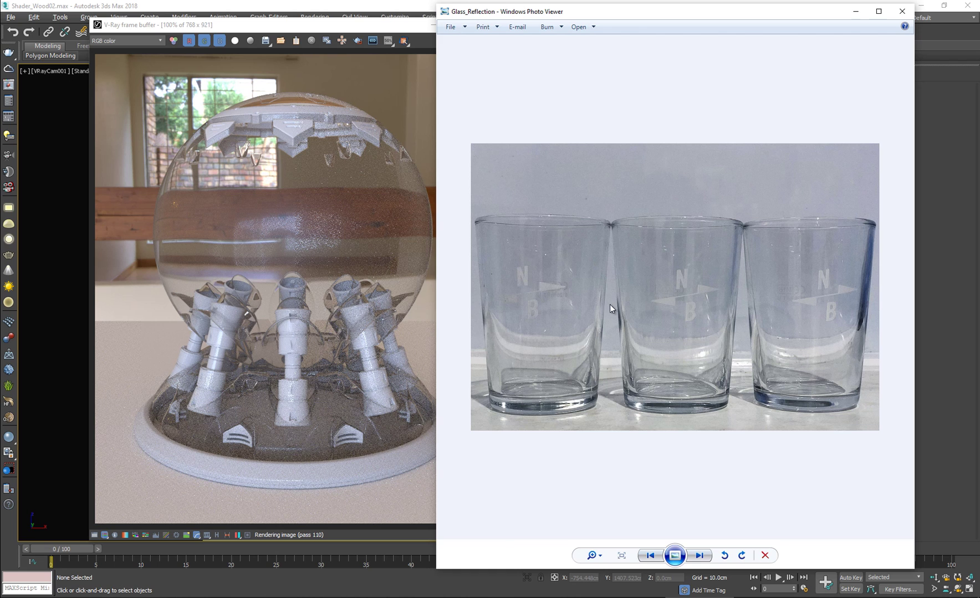
left_click(857, 16)
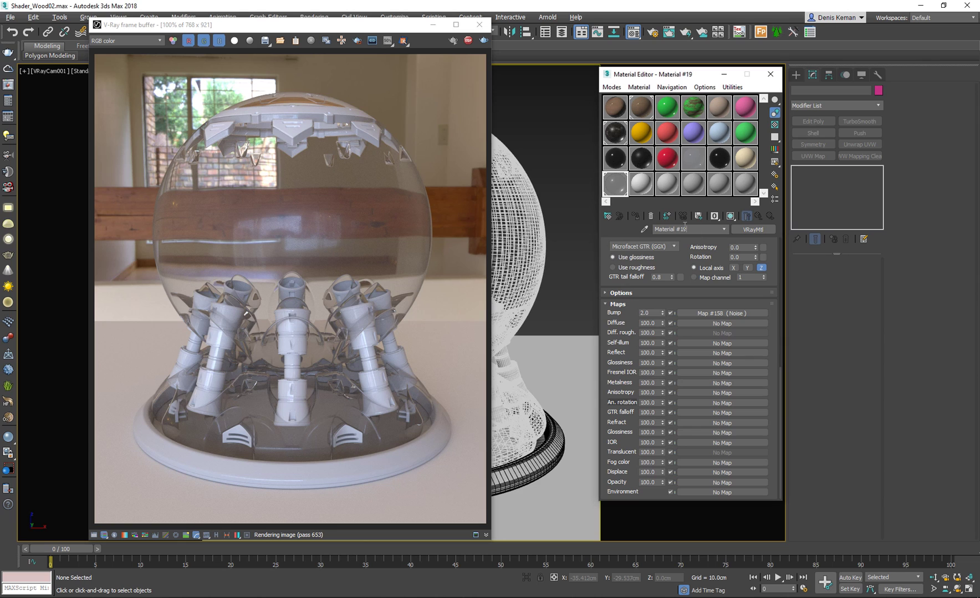
Rename the finished clear glass material to Glass.
left_click(668, 229)
type("Glass")
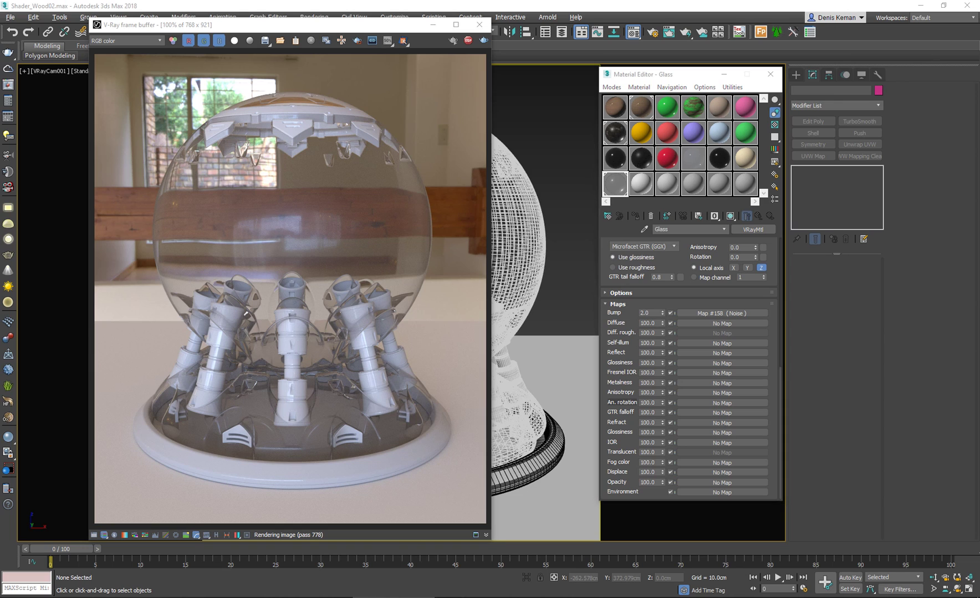
Bring up the Frosted_Glass_02 photo and examine its sandblasted, acid etched, satin and clear glass sections.
key("alt+Tab")
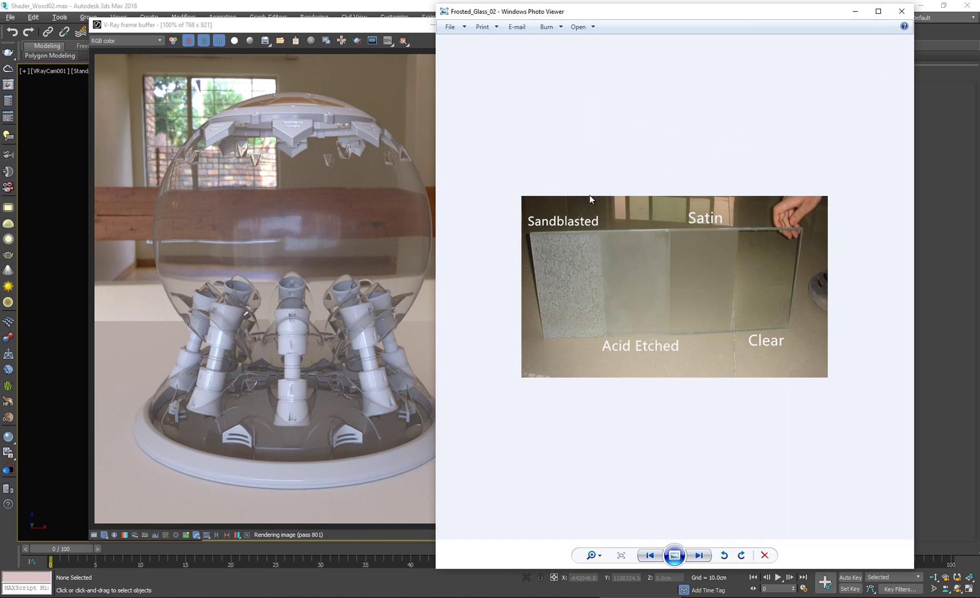
scroll(673, 285, "up", 1)
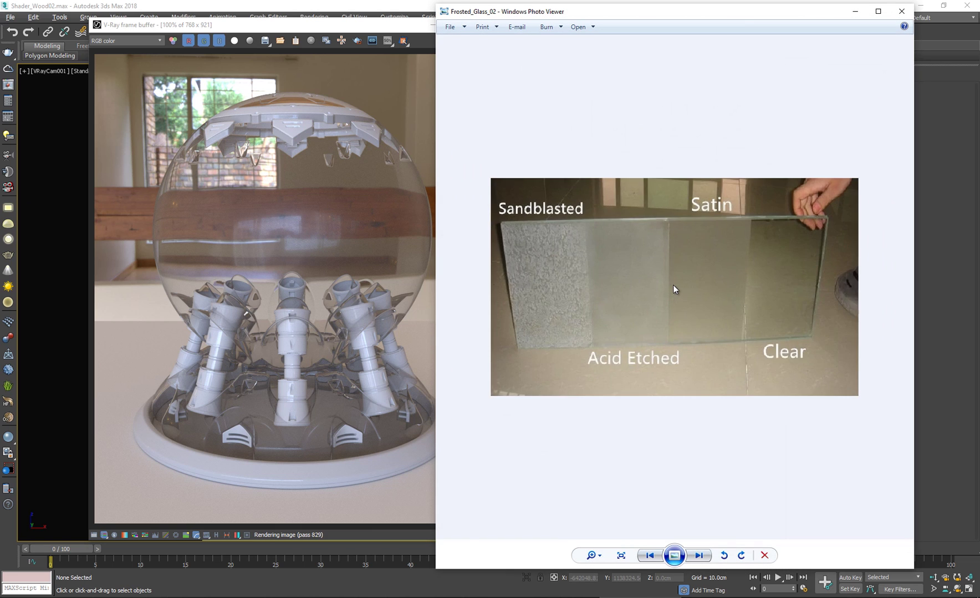
scroll(673, 285, "up", 2)
left_click_drag(626, 306, 636, 303)
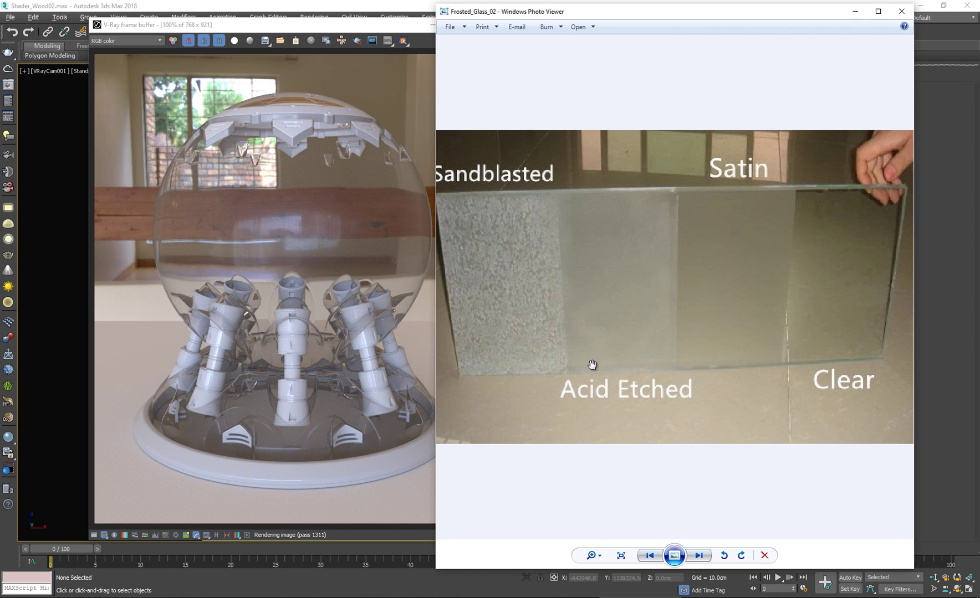
Look over the sandblasted through clear sections of the Frosted_Glass_02 photo once more and close it.
left_click_drag(609, 287, 625, 287)
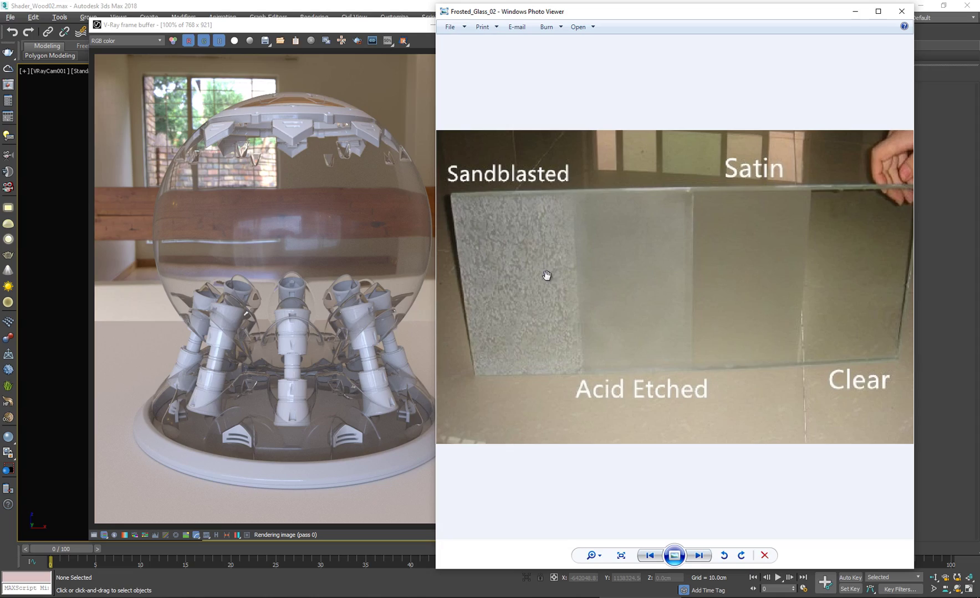
left_click_drag(717, 242, 696, 258)
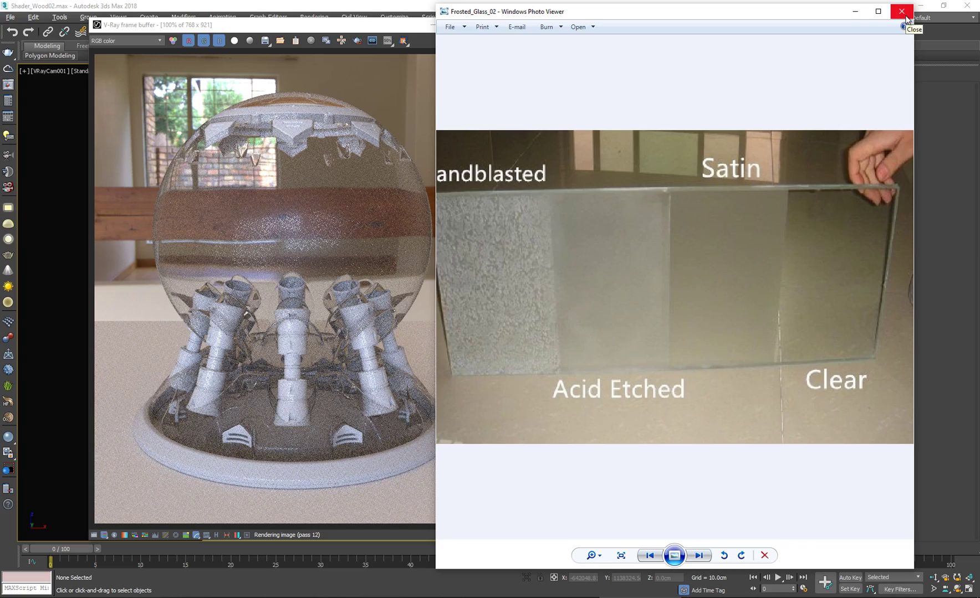
left_click(905, 16)
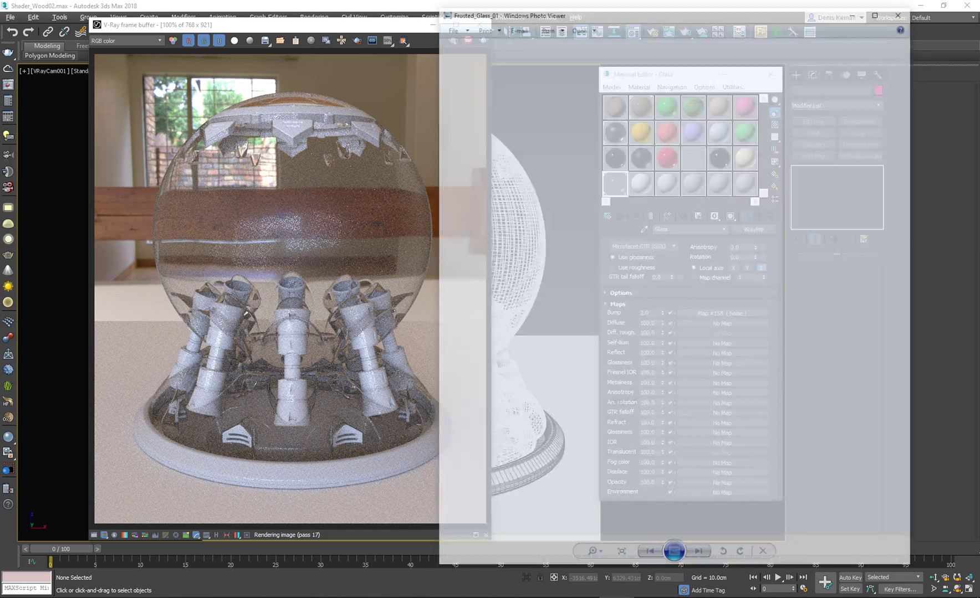
Examine the hexagonal surface pattern and fine grain of the wired glass in the Frosted_Glass_01 photo, and close it.
scroll(596, 350, "up", 8)
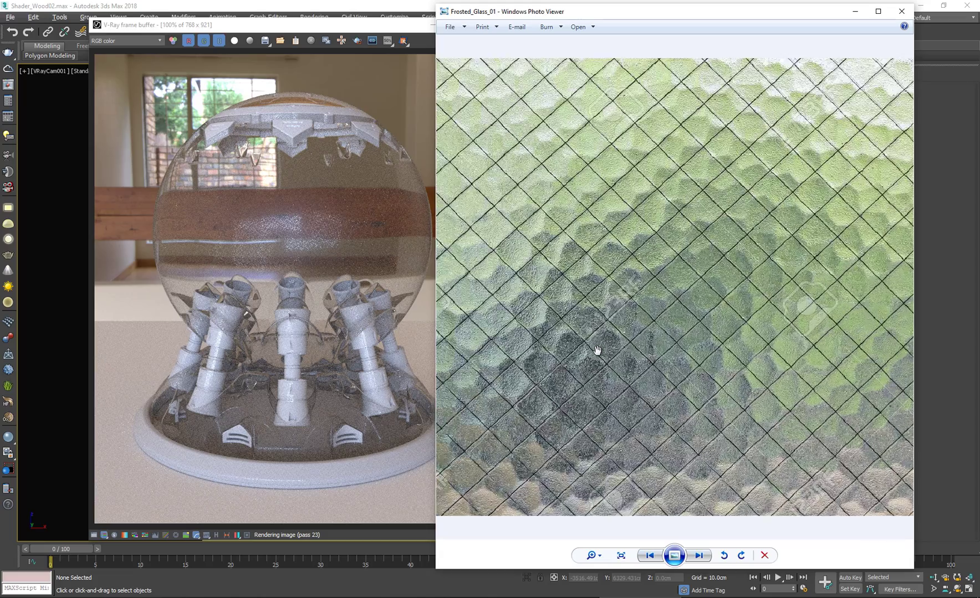
scroll(597, 349, "down", 8)
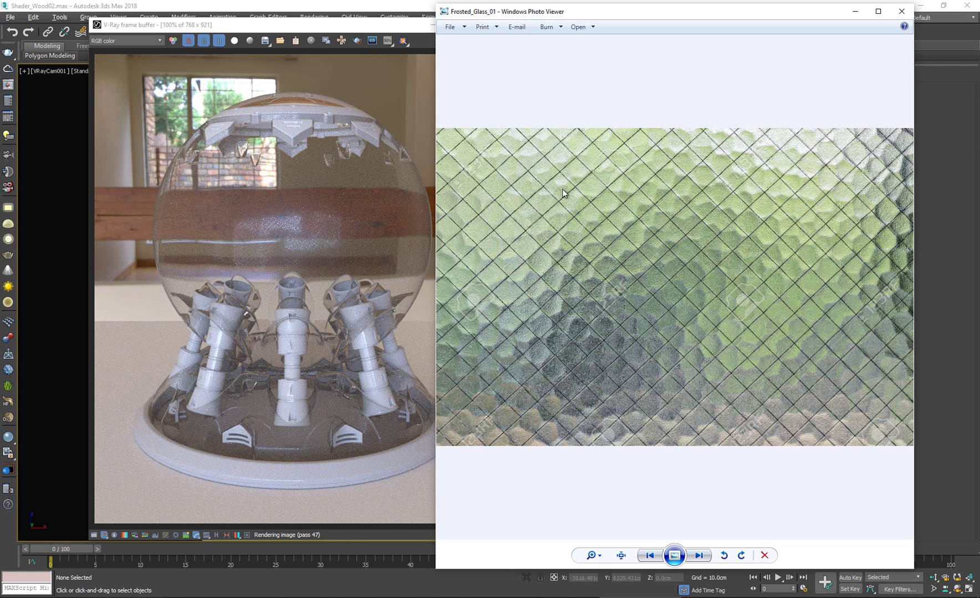
scroll(570, 260, "up", 6)
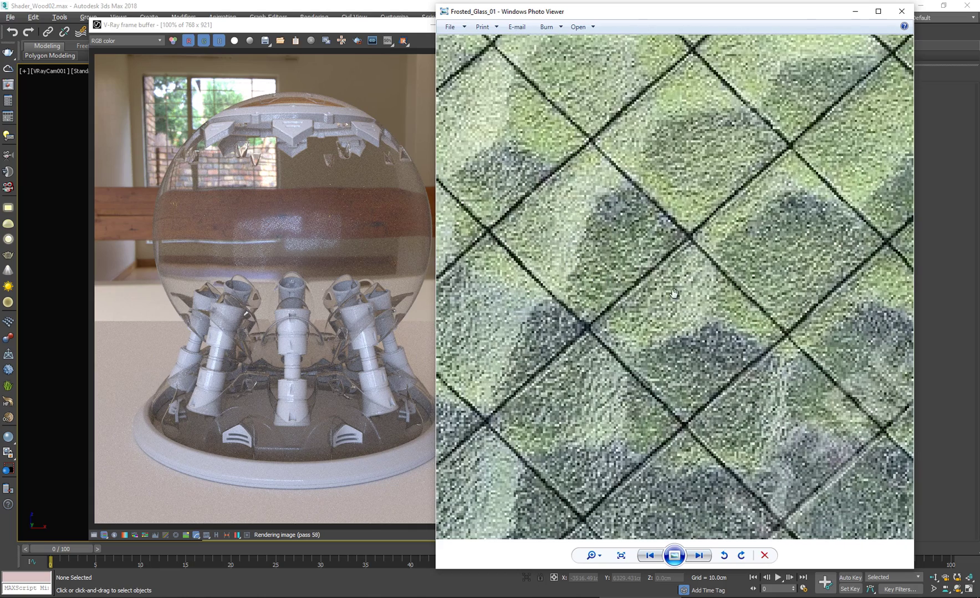
scroll(679, 302, "down", 3)
scroll(668, 333, "down", 3)
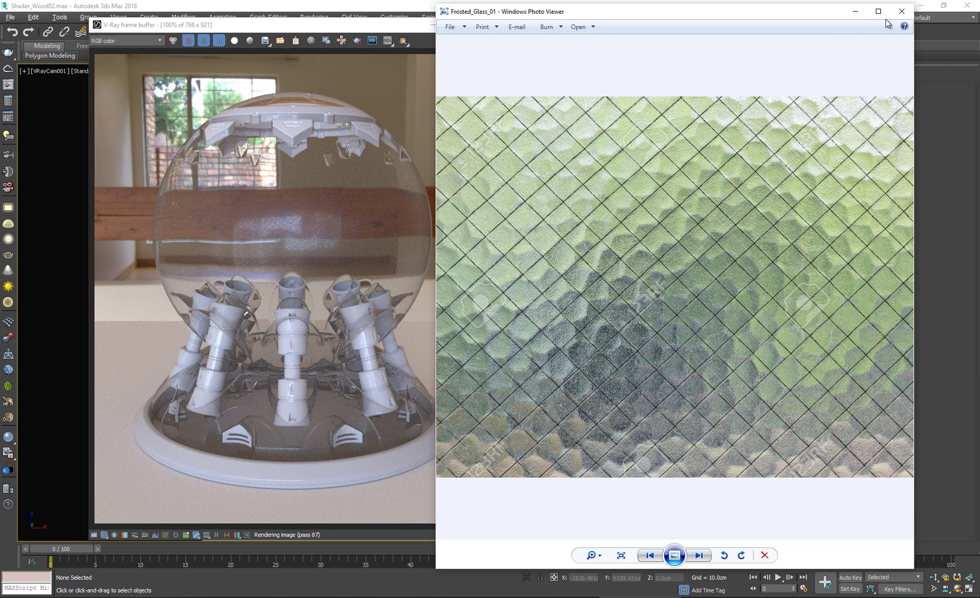
left_click(901, 11)
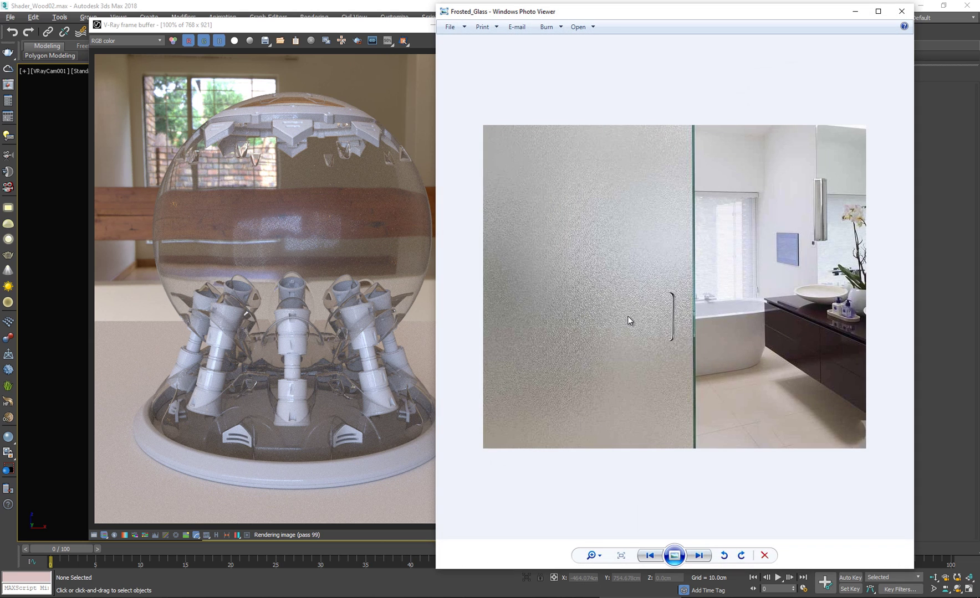
Examine the fine bumpy texture of the shower door in the Frosted_Glass photo, and return to 3ds Max.
scroll(628, 320, "up", 3)
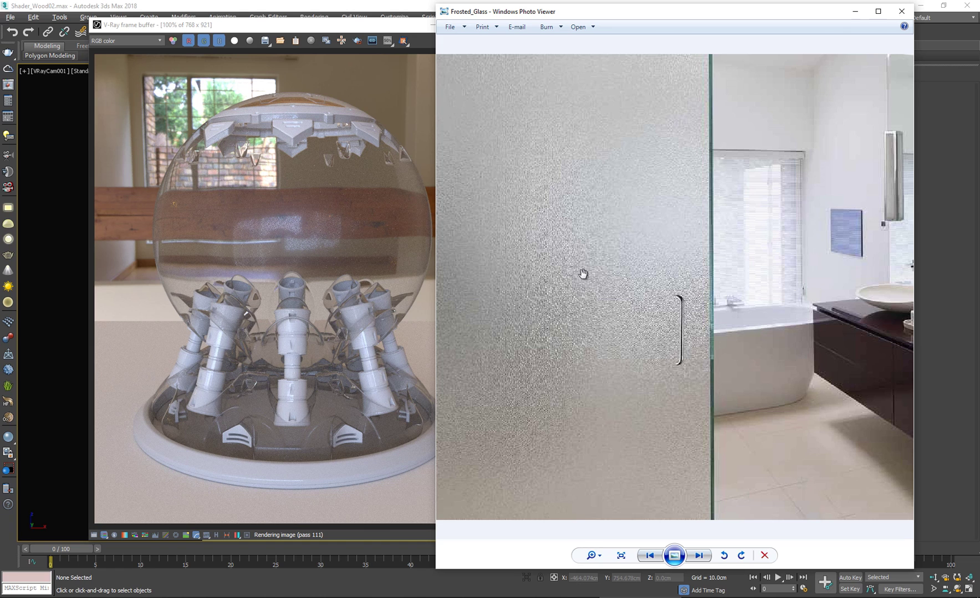
left_click_drag(531, 311, 732, 236)
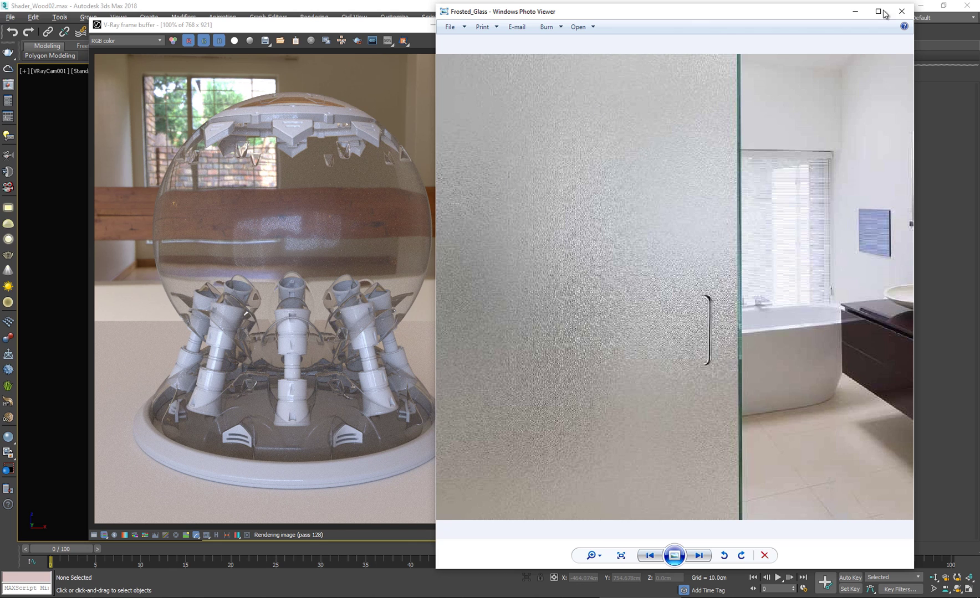
scroll(725, 75, "down", 5)
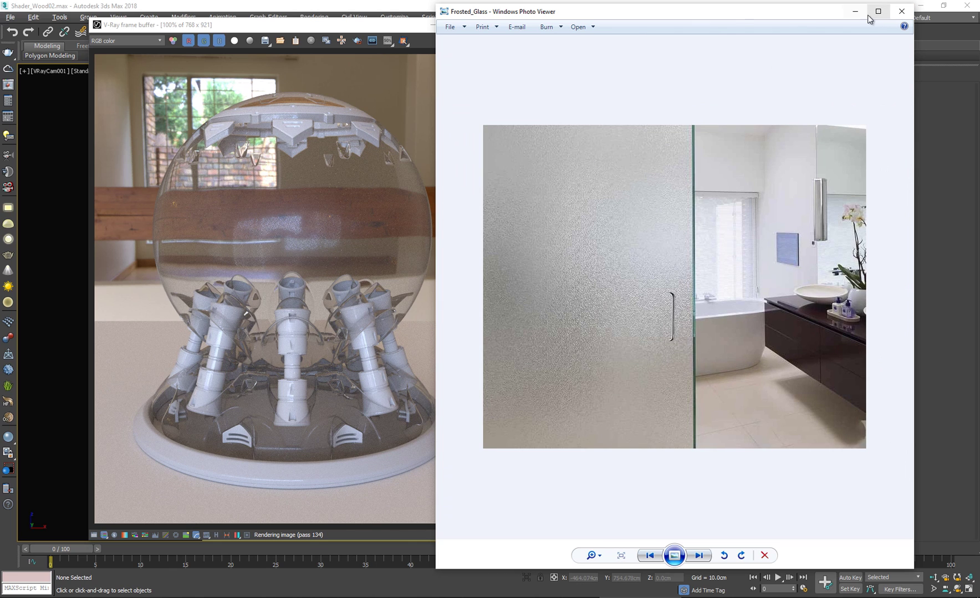
key("alt+Tab")
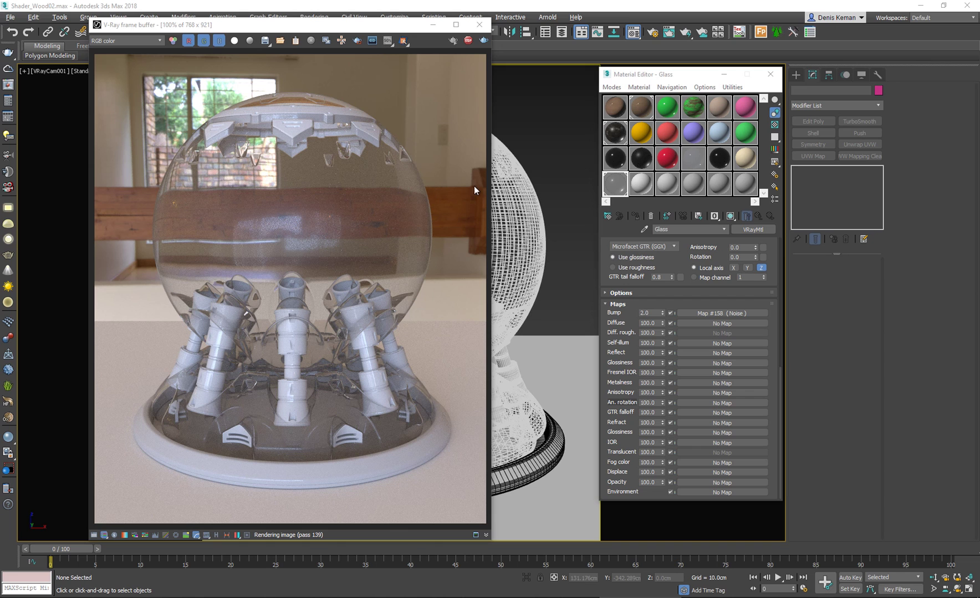
Copy the Glass material into the next sample slot as Frosted_Glass and assign it to ShaderBall_GEO and the object at its top.
left_click(519, 209)
left_click_drag(349, 24, 213, 26)
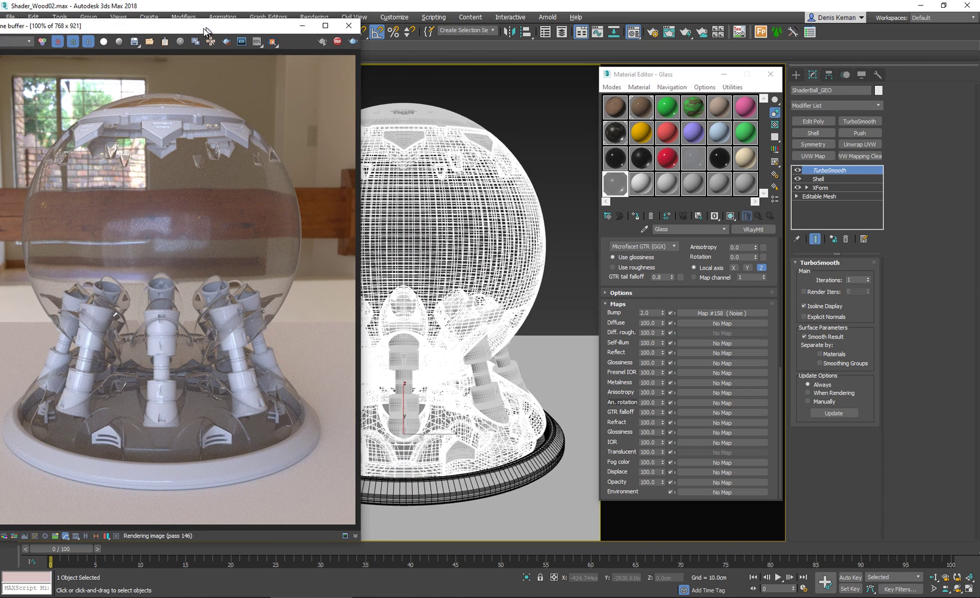
left_click(455, 120, "ctrl")
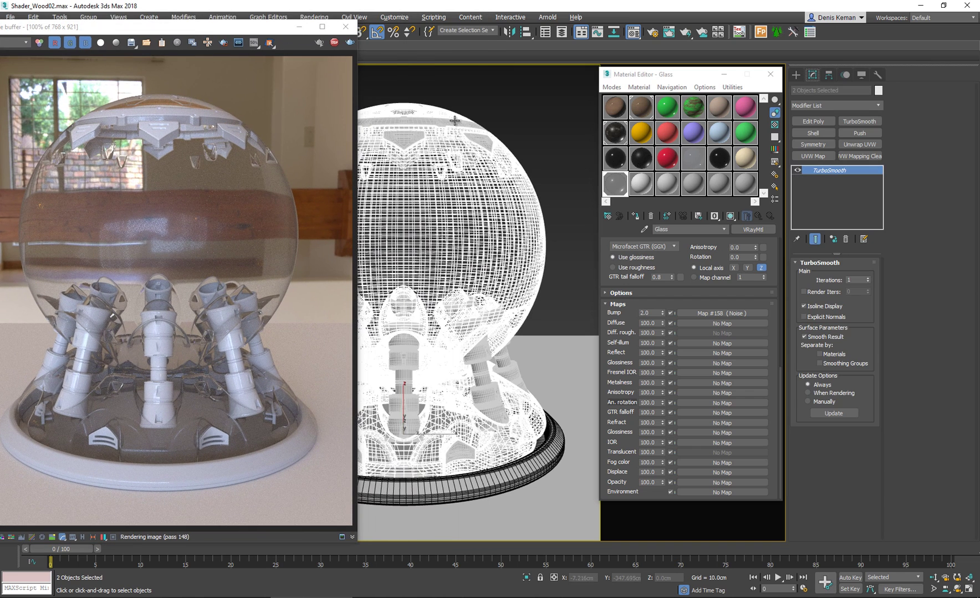
left_click(640, 185)
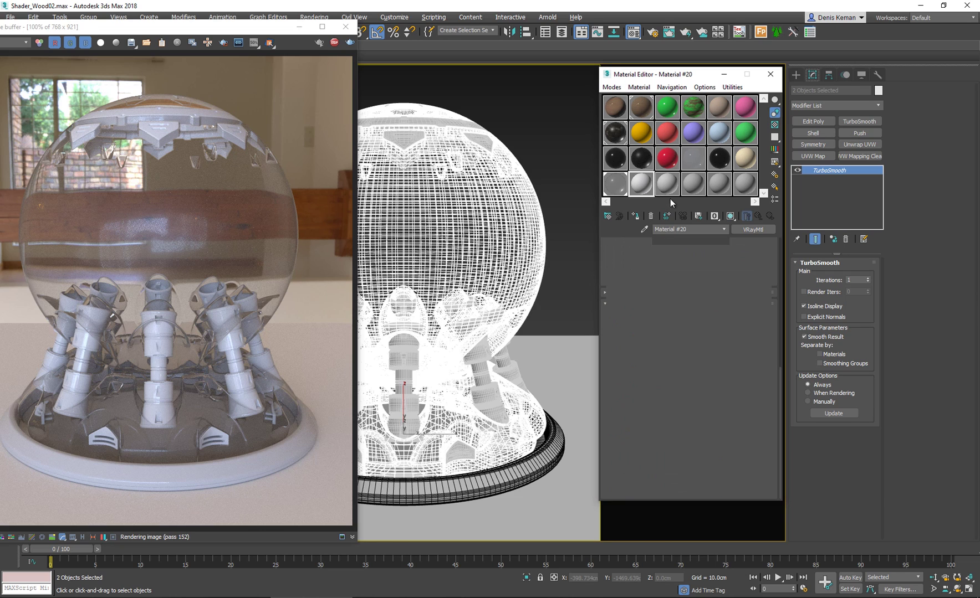
type("Frosted_Glass")
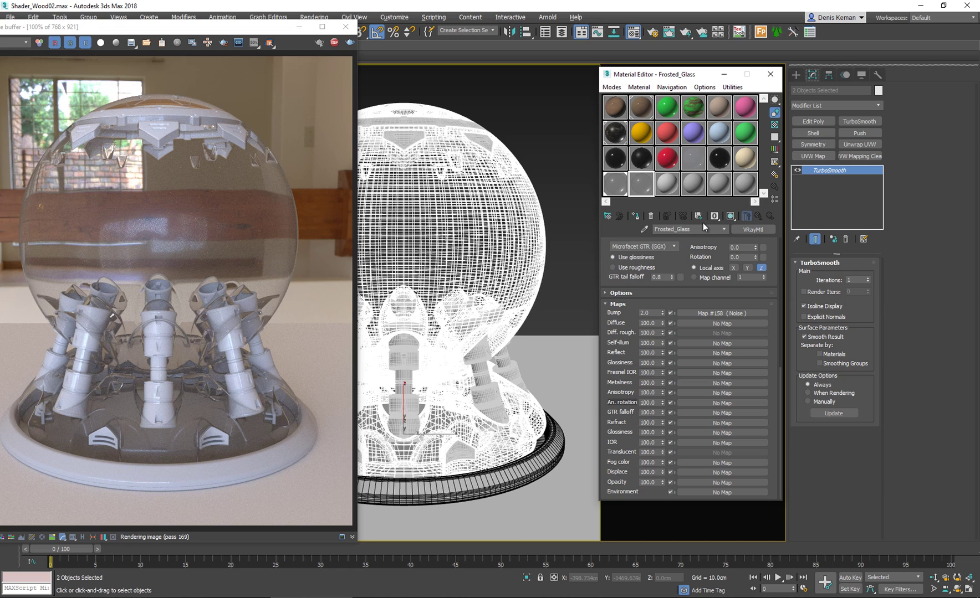
left_click(635, 216)
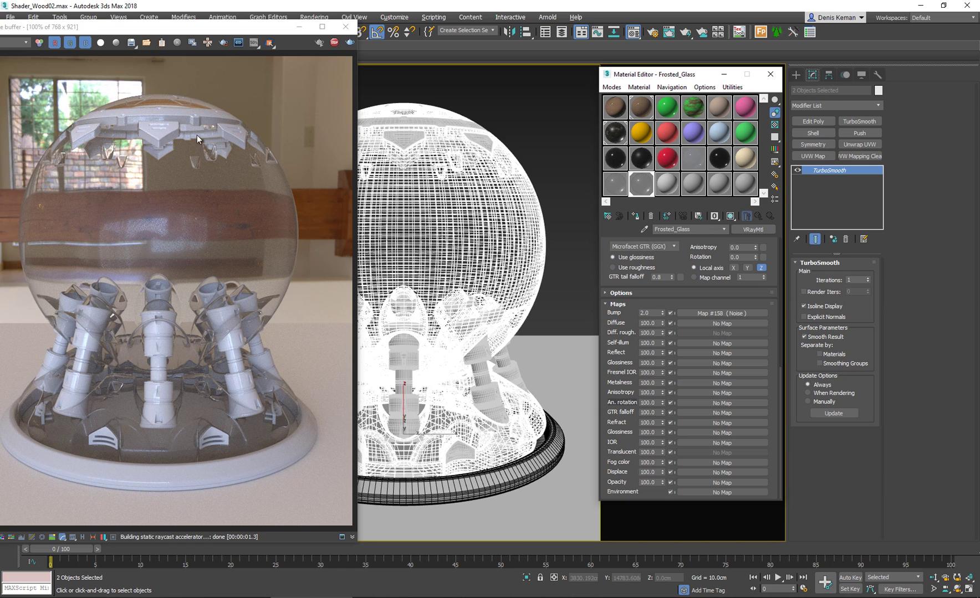
left_click_drag(190, 31, 249, 40)
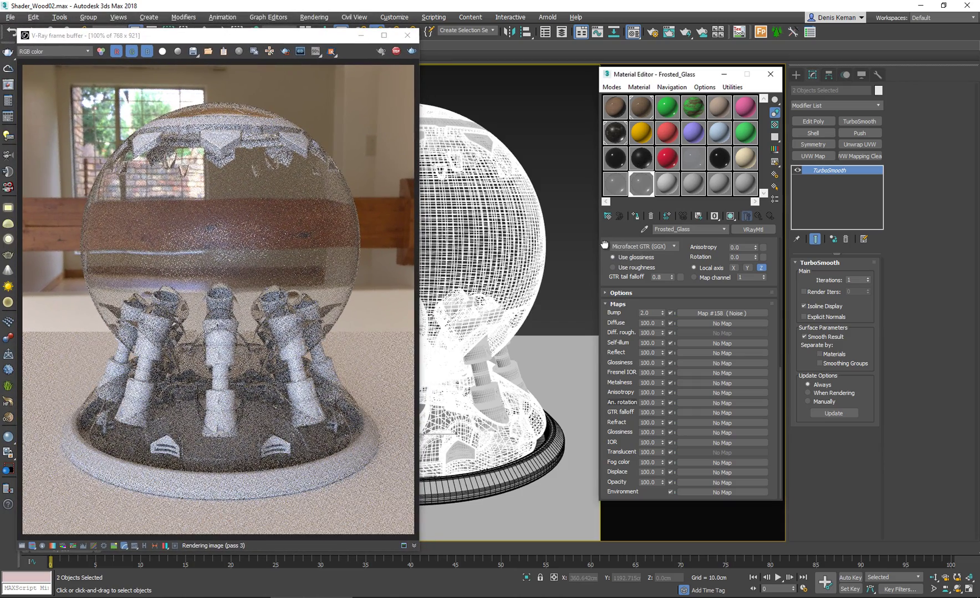
Place the Frosted_Glass photo beside the render, study the door's surface grain up close, and put the photo away.
left_click_drag(608, 244, 607, 248)
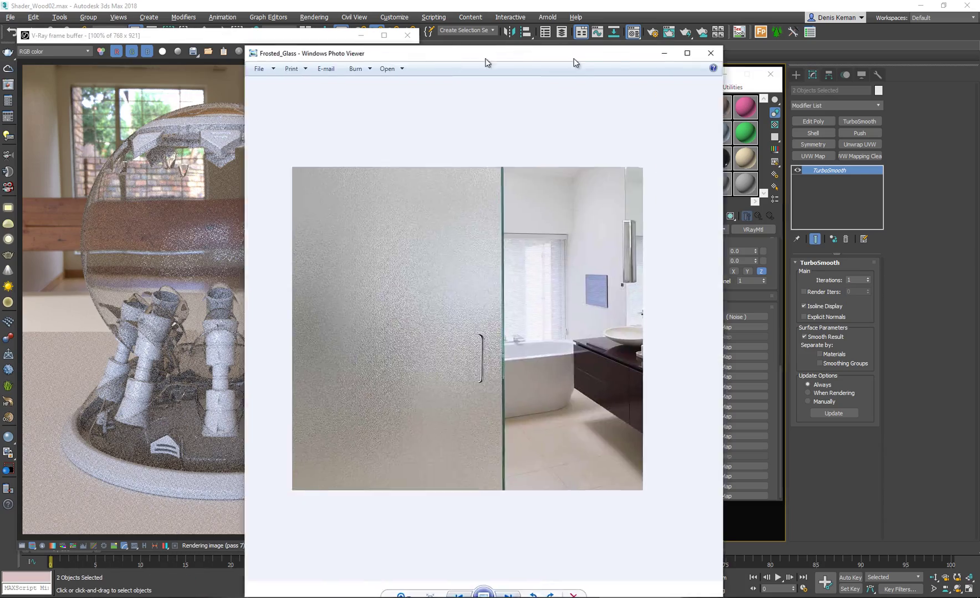
left_click_drag(481, 57, 670, 26)
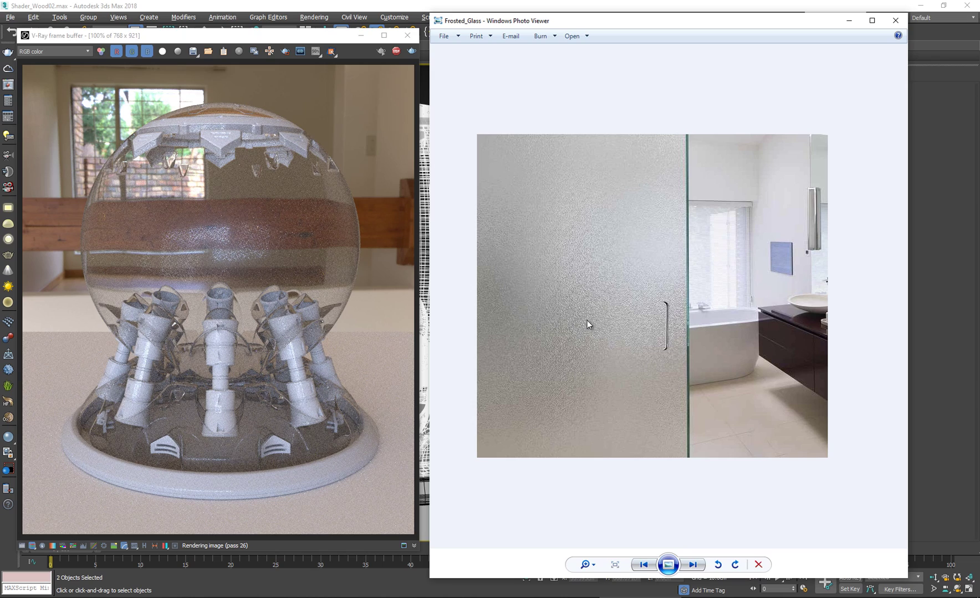
scroll(586, 324, "up", 5)
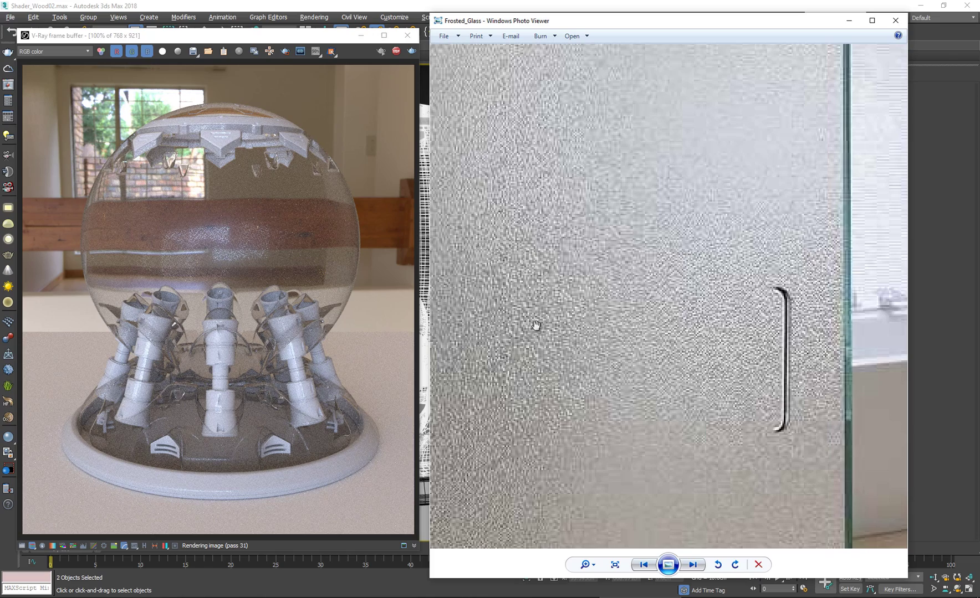
left_click_drag(512, 292, 616, 279)
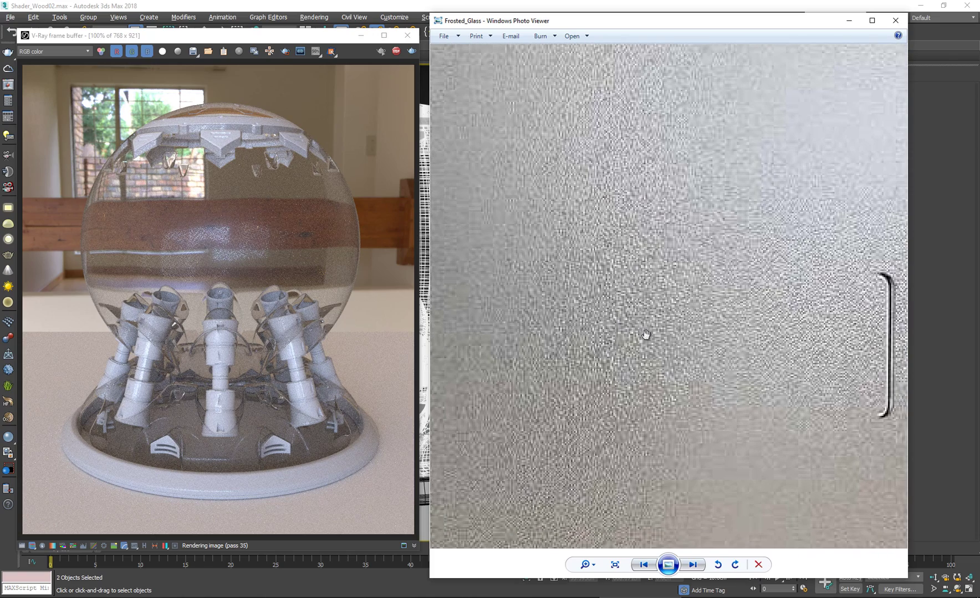
scroll(683, 343, "down", 1)
scroll(683, 342, "down", 4)
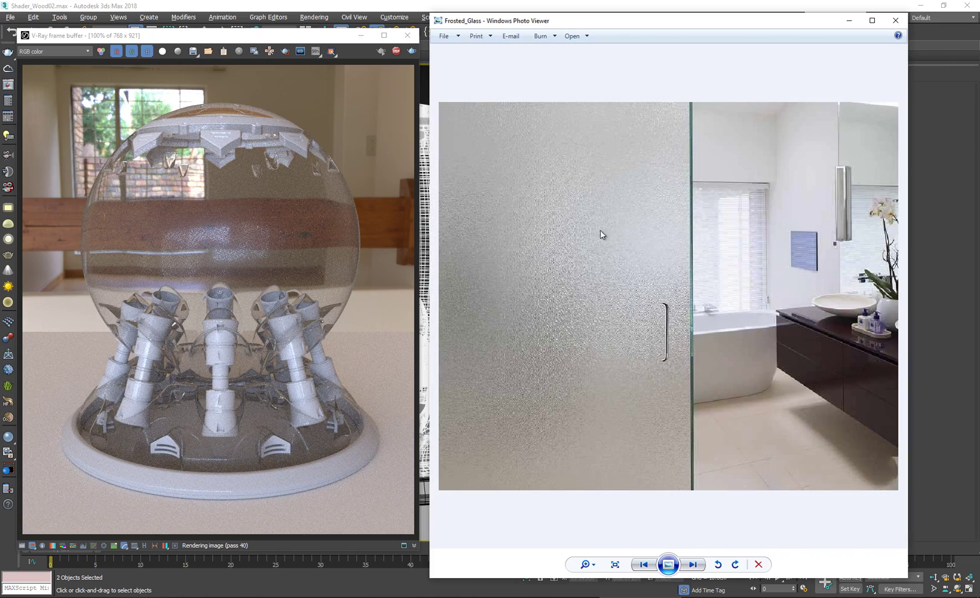
key("alt+F4")
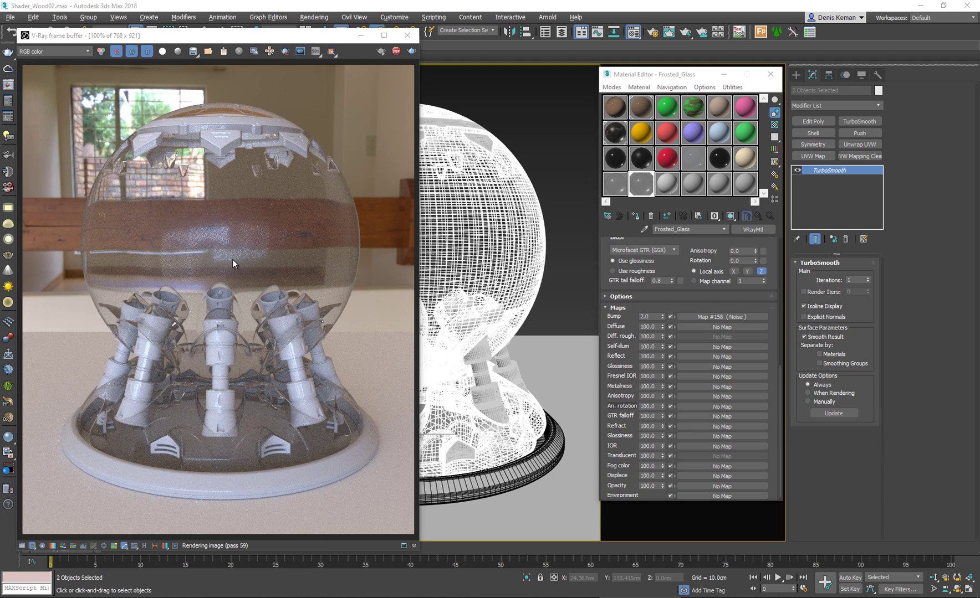
Replace the Frosted_Glass material's Bump map with a new Noise map and set its size to 0.1.
right_click(713, 317)
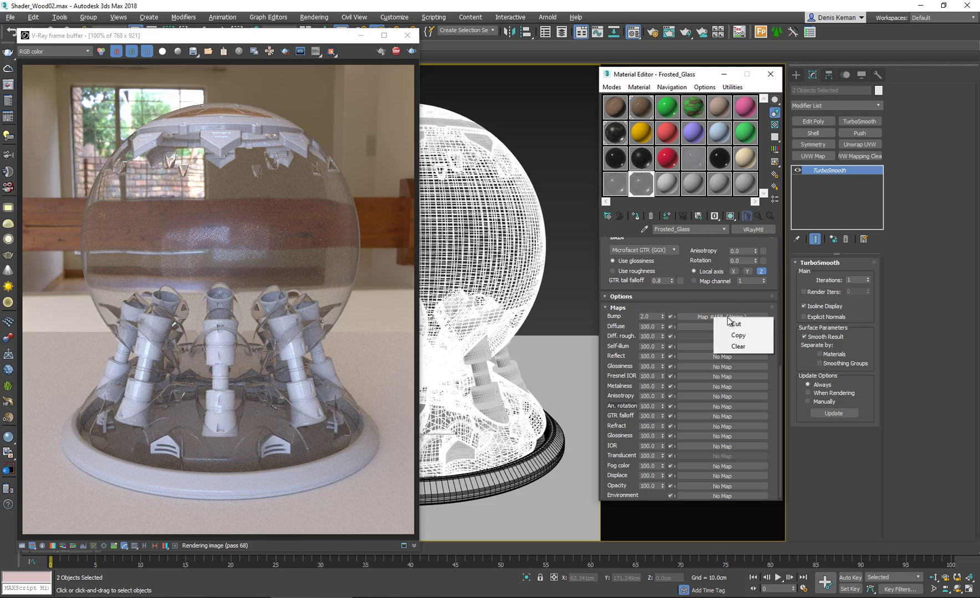
left_click(743, 345)
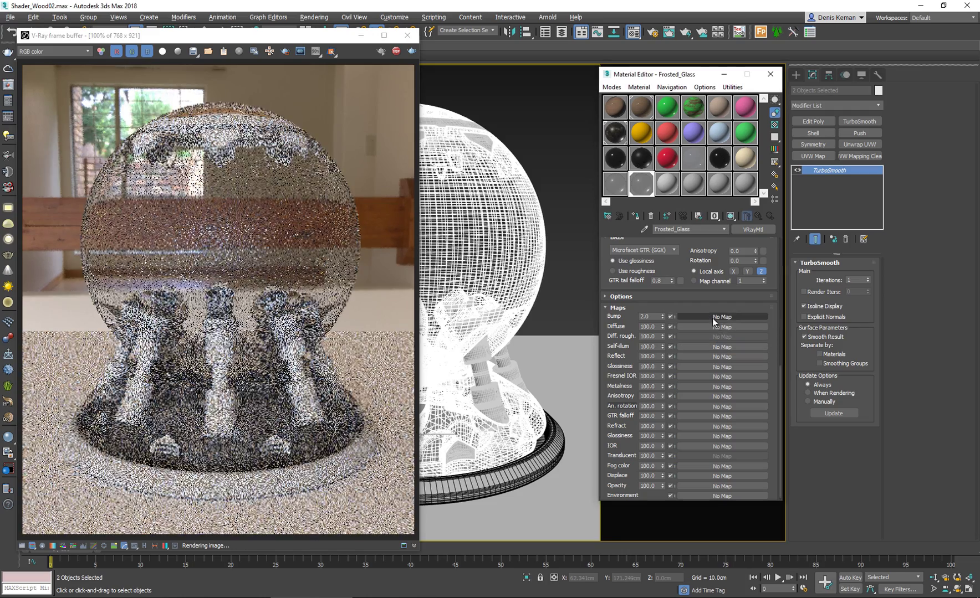
left_click(712, 318)
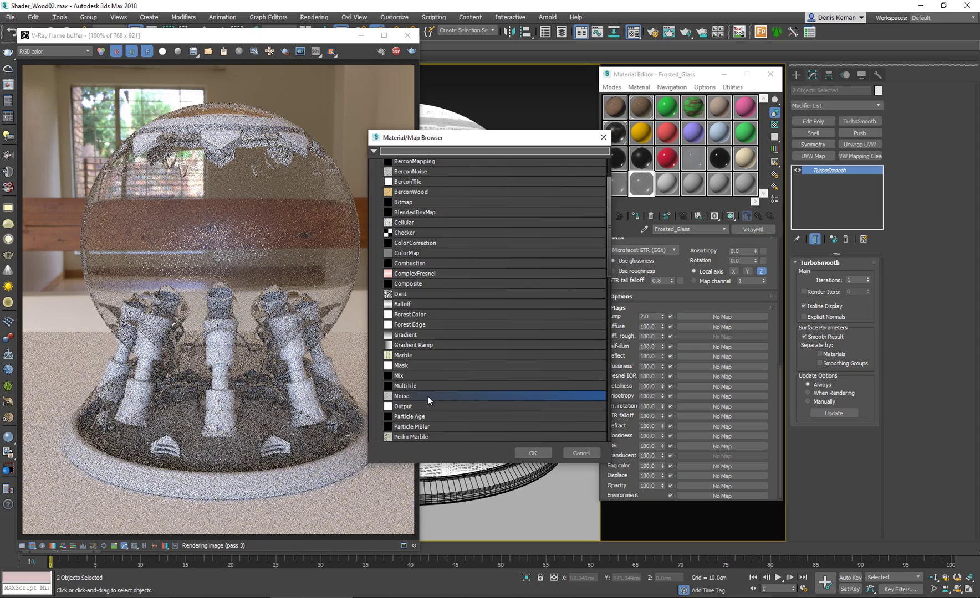
double_click(428, 396)
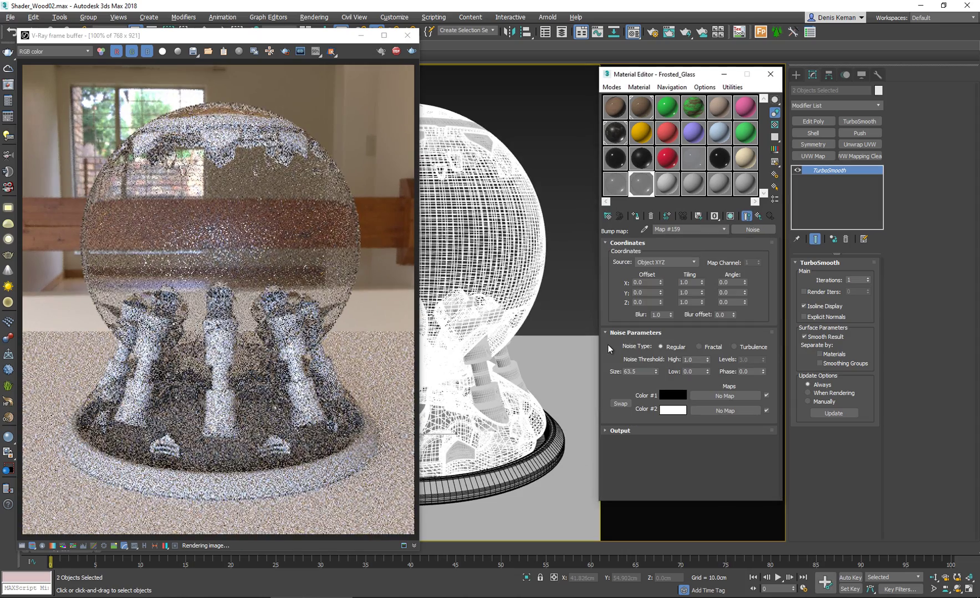
left_click_drag(637, 371, 600, 367)
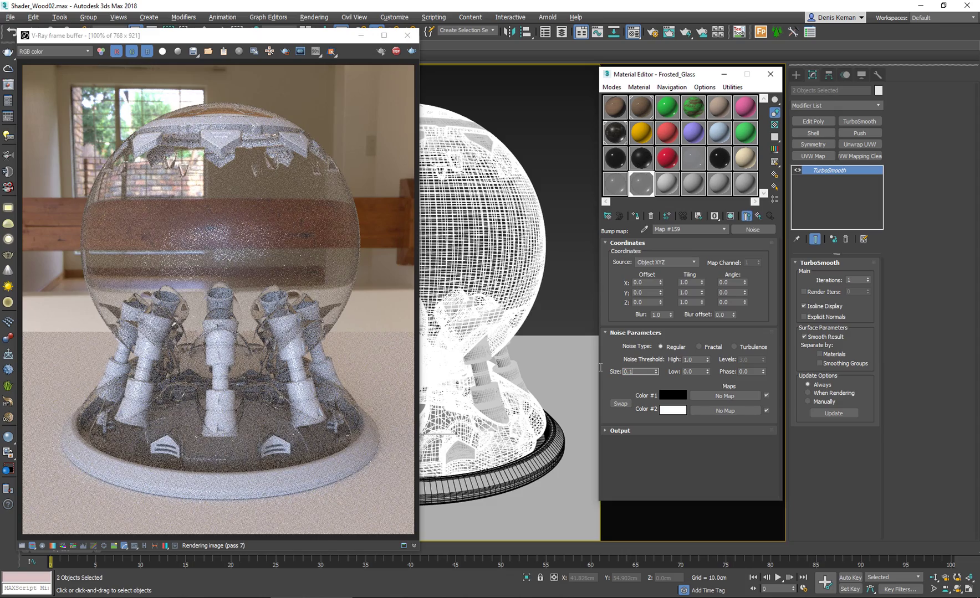
type("0.1")
key("Return")
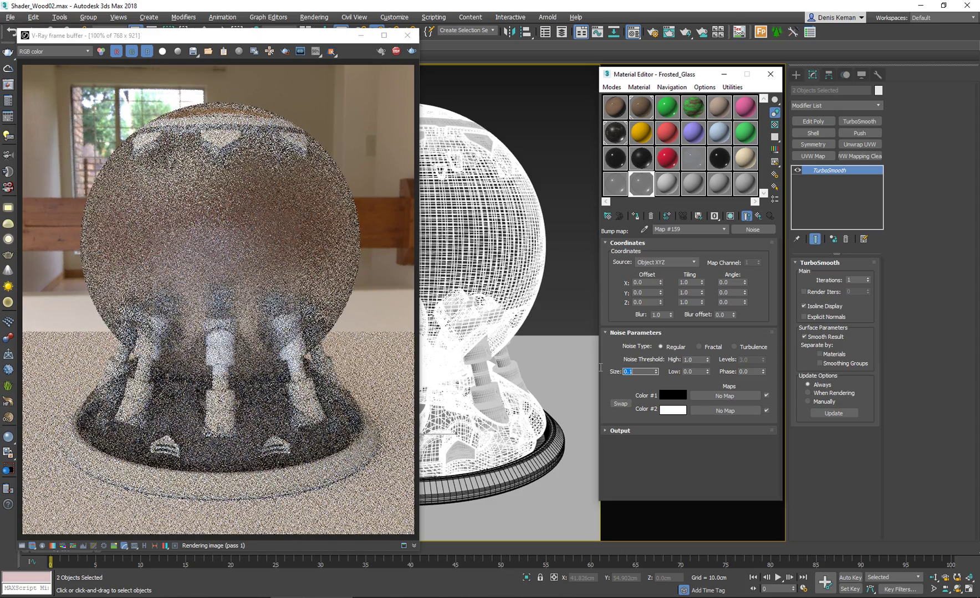
Restrict rendering to a region across the middle of the glass sphere and compare its grain at 200% with the Frosted_Glass photo.
left_click(285, 51)
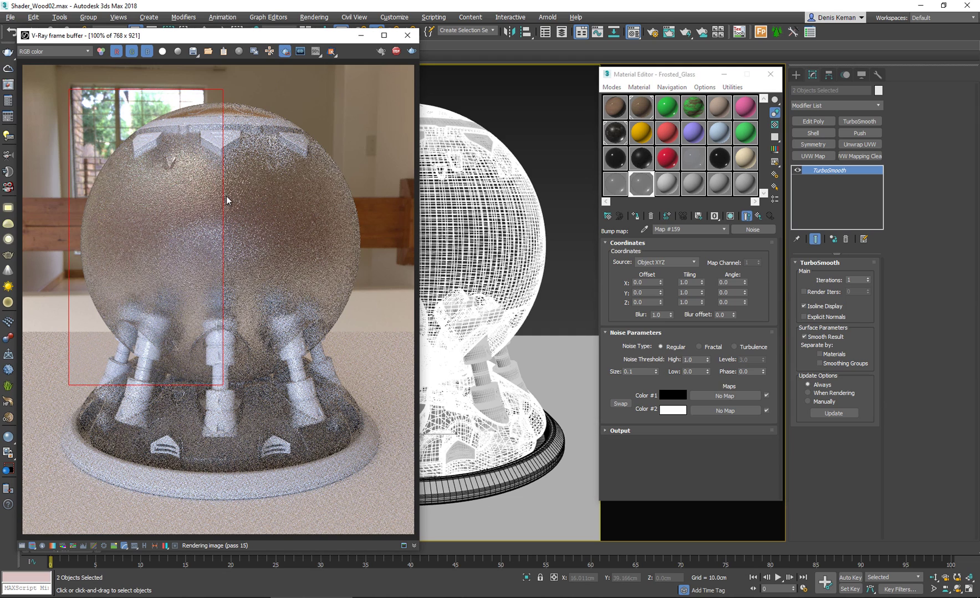
left_click_drag(252, 198, 62, 319)
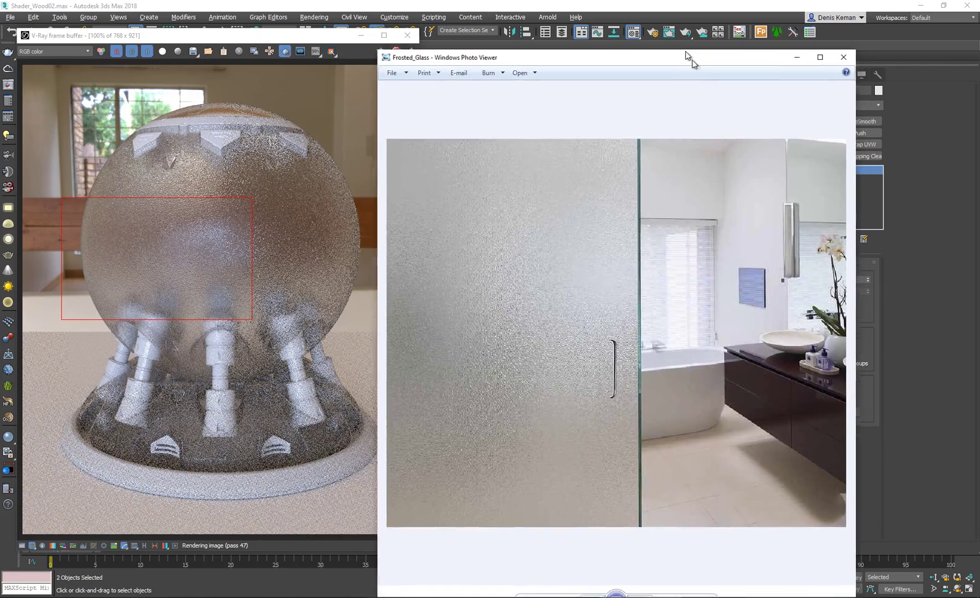
left_click_drag(689, 59, 619, 30)
scroll(454, 277, "up", 3)
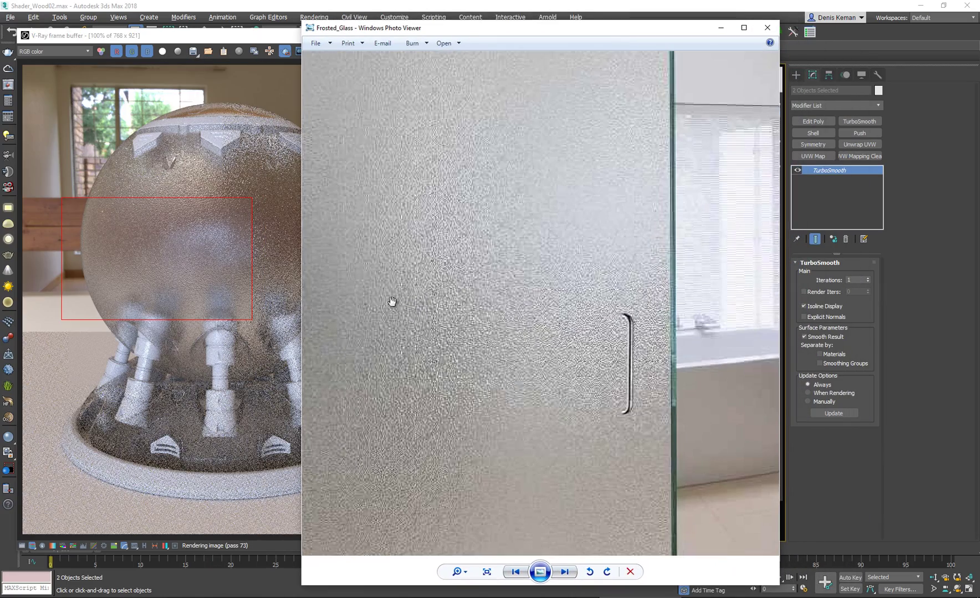
scroll(213, 251, "up", 3)
scroll(212, 248, "down", 2)
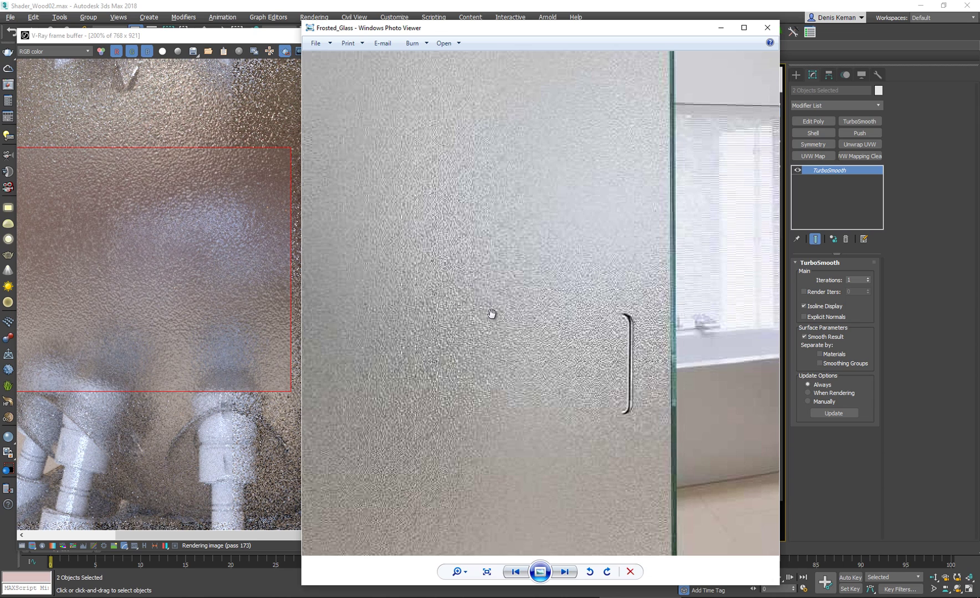
key("alt+F4")
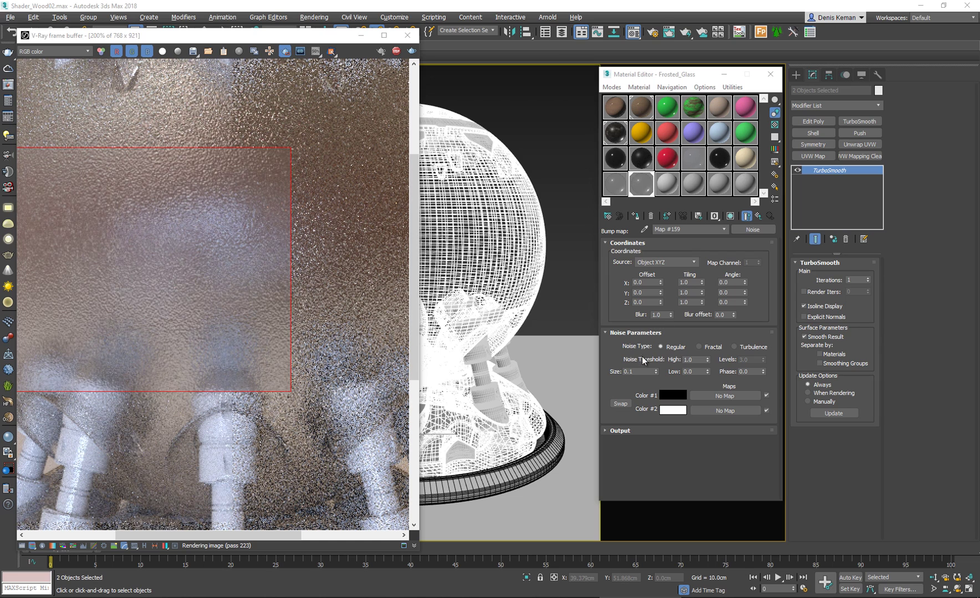
Set the bump Noise map's size to 0.03 and its blur to 0.1.
left_click(632, 370)
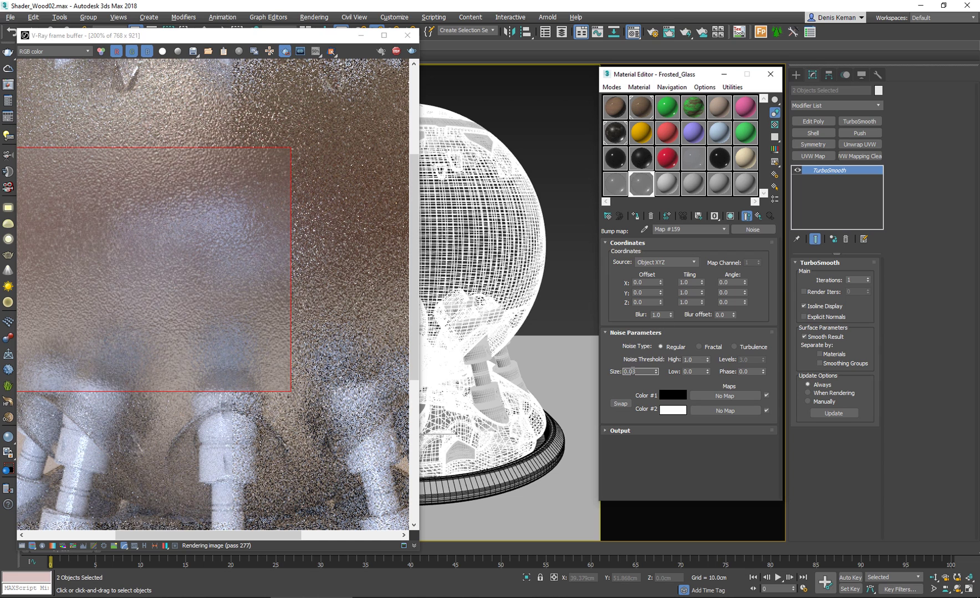
key("Return")
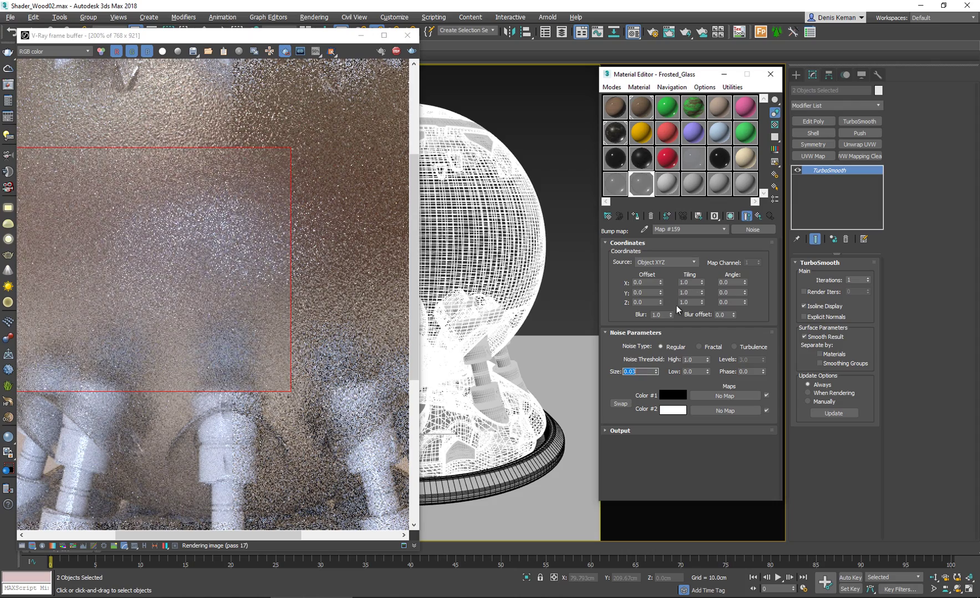
left_click_drag(666, 316, 636, 317)
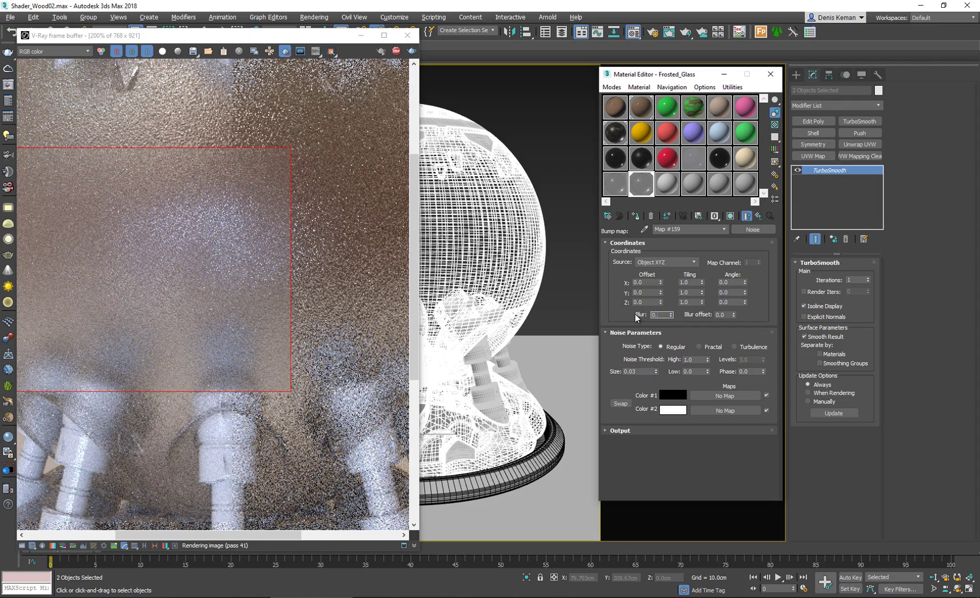
type("0.1")
key("Return")
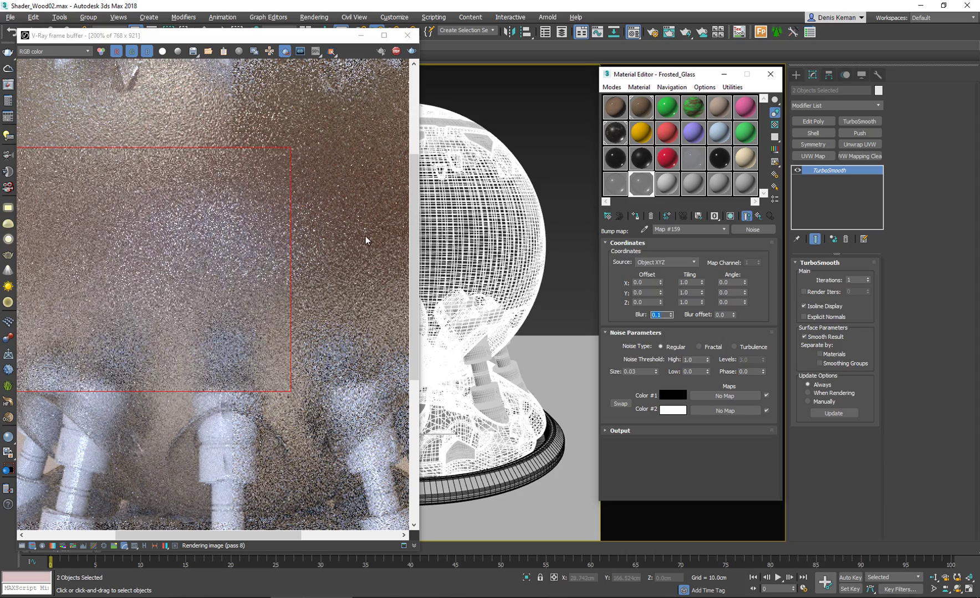
Compare the sphere's finer grain with the Frosted_Glass photo at close range and at full view.
key("alt+Tab")
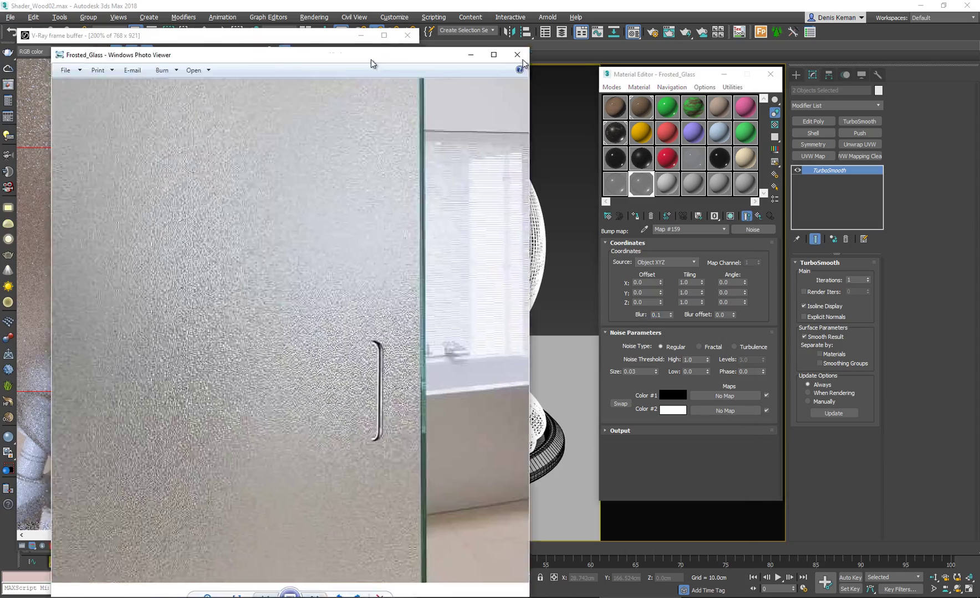
left_click_drag(366, 50, 770, 30)
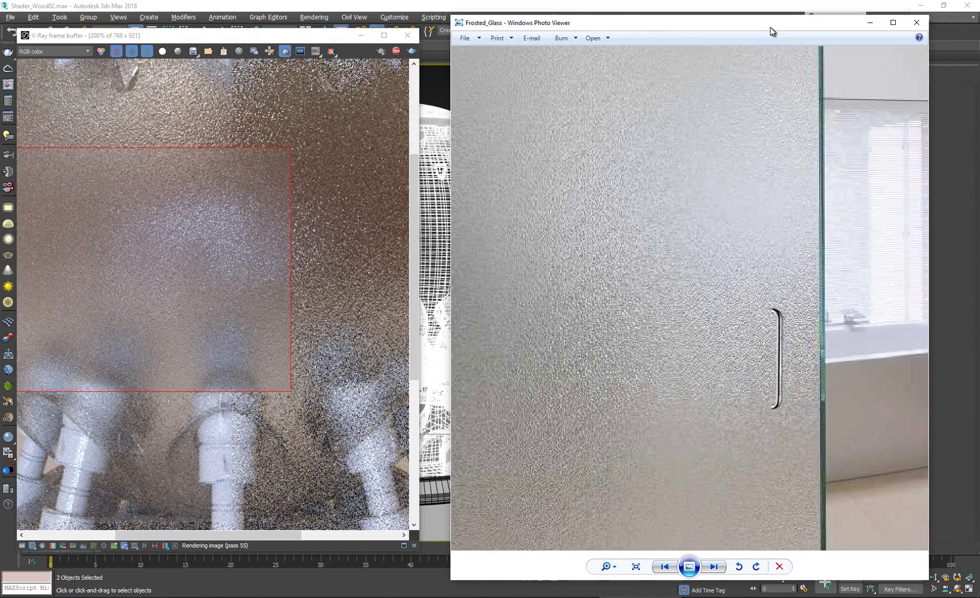
scroll(195, 286, "down", 1)
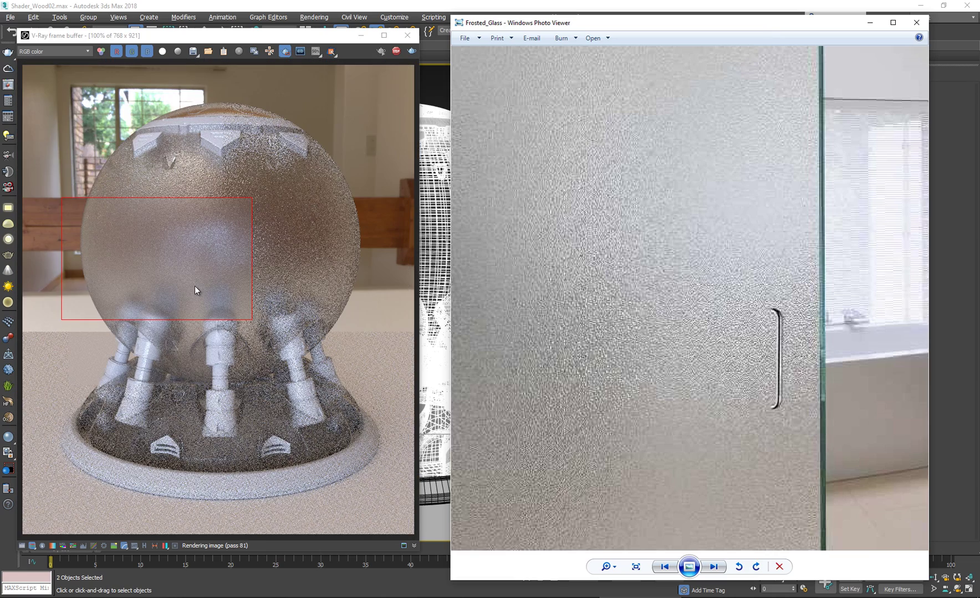
scroll(194, 264, "up", 1)
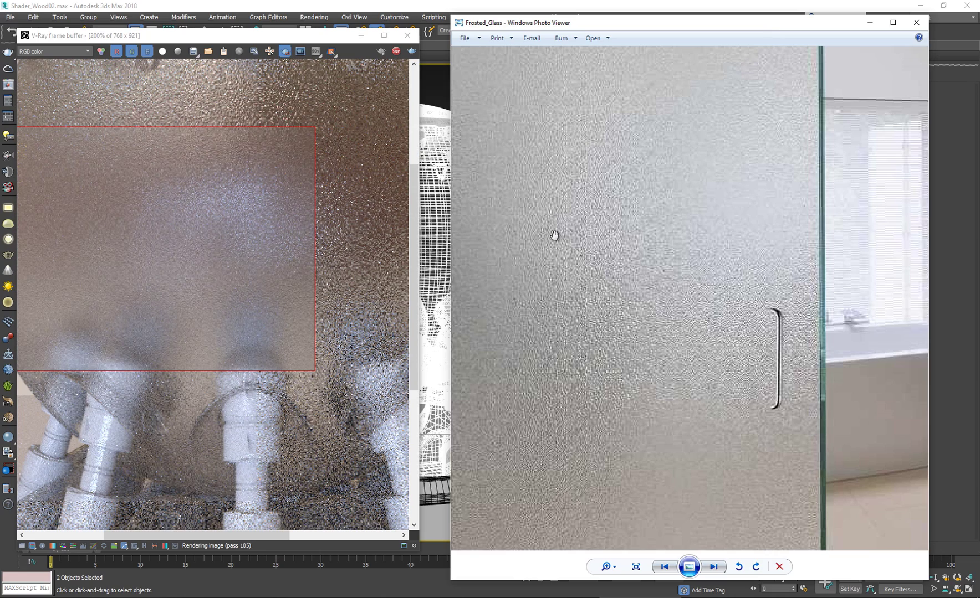
scroll(686, 310, "down", 1)
scroll(648, 266, "down", 1)
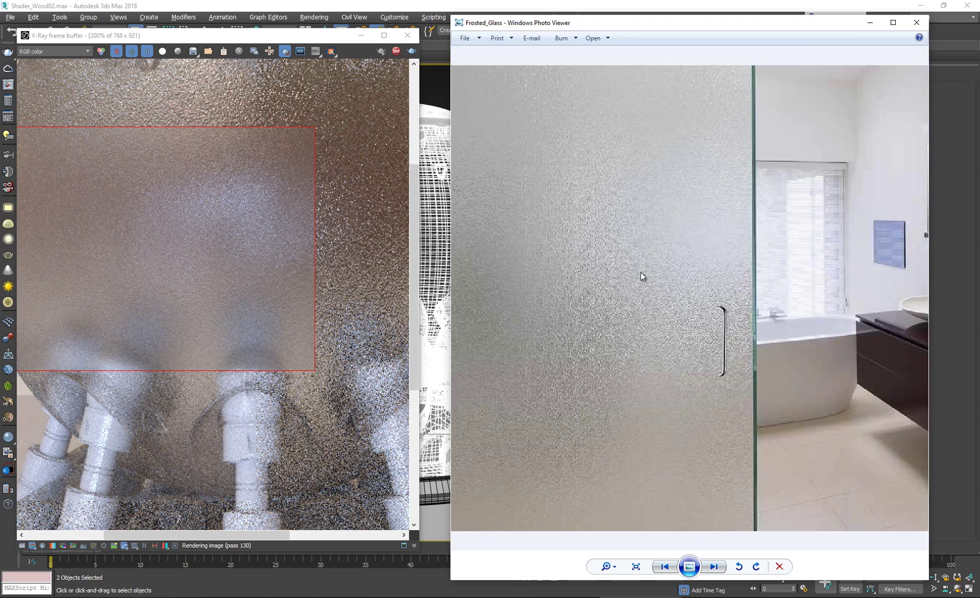
scroll(640, 271, "down", 1)
scroll(173, 264, "down", 1)
left_click_drag(729, 41, 691, 26)
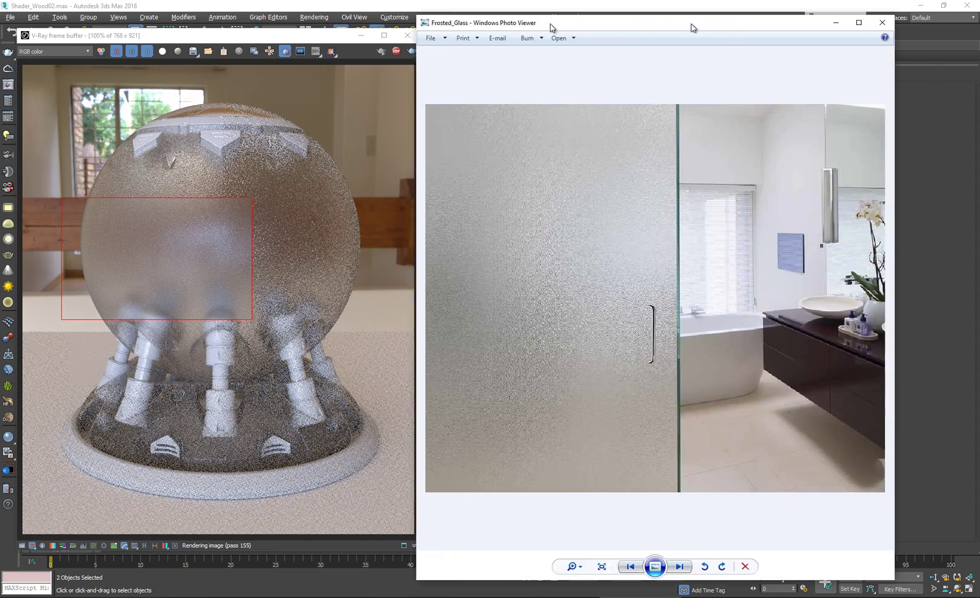
key("alt+Tab")
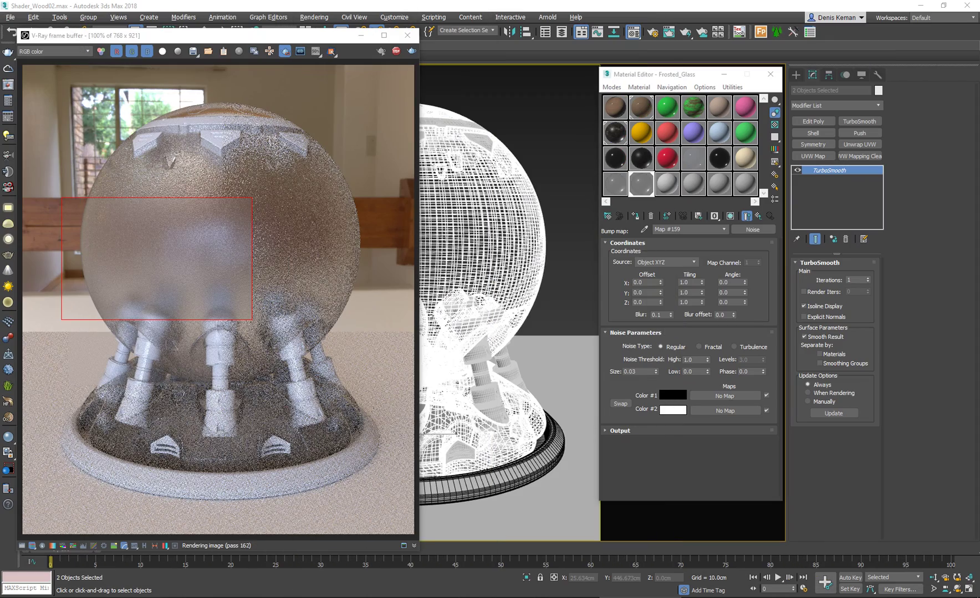
Set the Frosted_Glass material's Bump amount to 5 and compare the render with the Frosted_Glass photo.
left_click(759, 216)
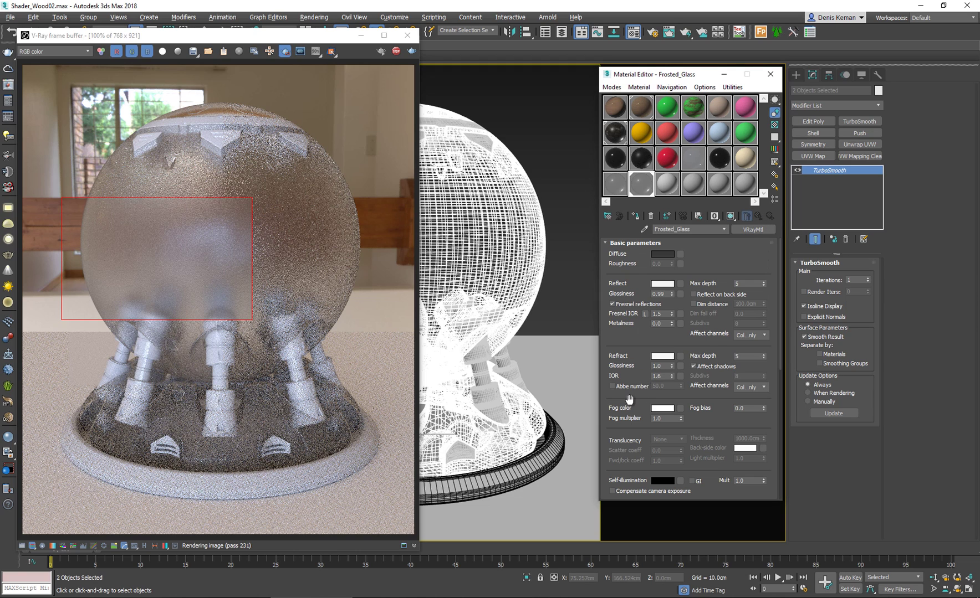
left_click_drag(629, 400, 643, 140)
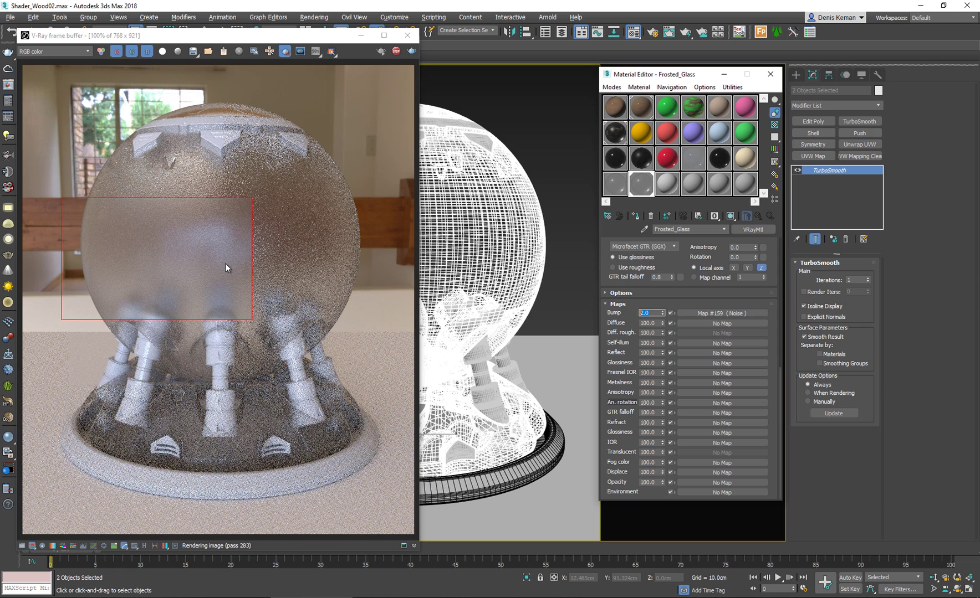
key("Return")
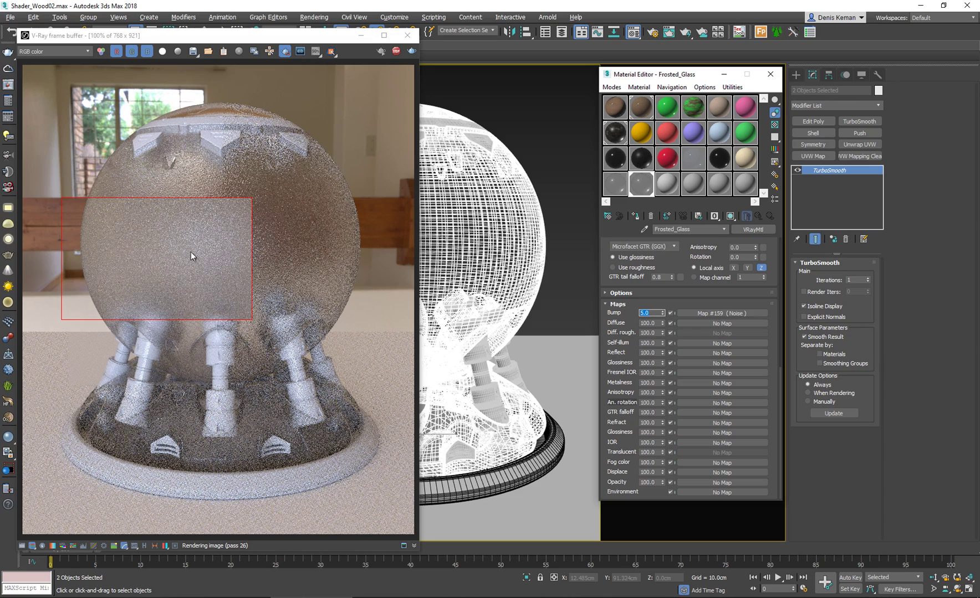
key("alt+Tab")
left_click_drag(410, 45, 561, 21)
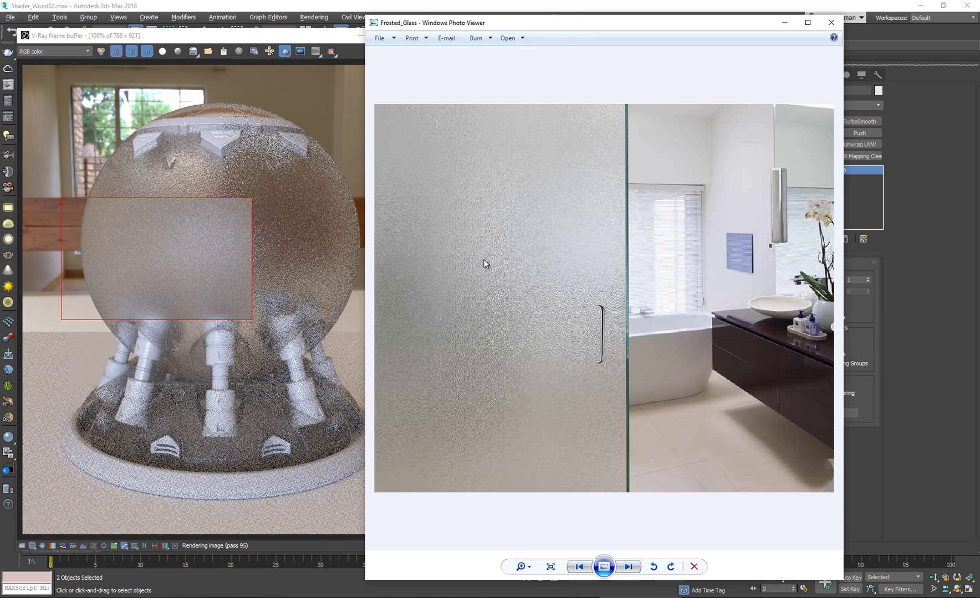
key("alt+Tab")
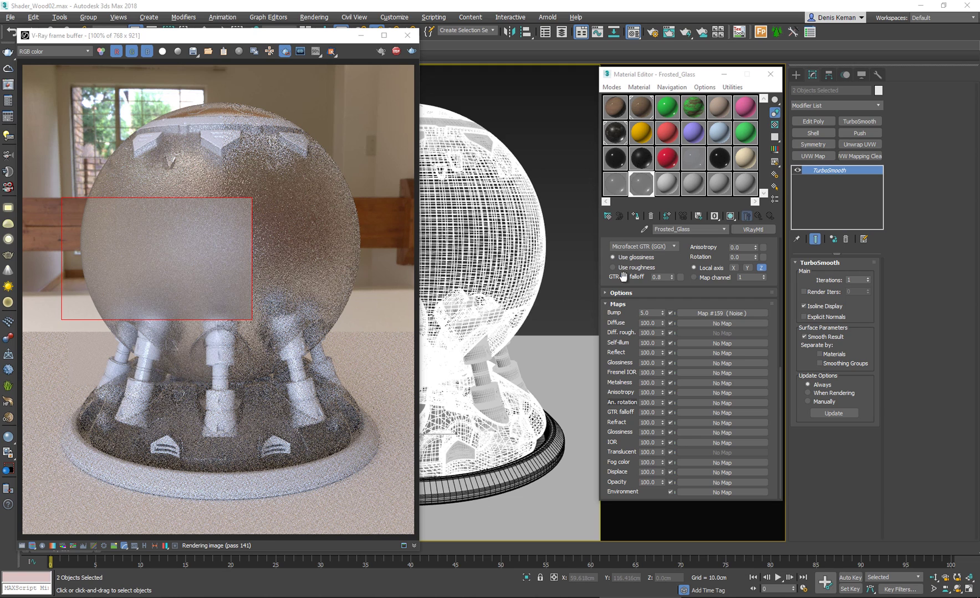
Set the Frosted_Glass material's refraction glossiness to 0.9.
scroll(610, 272, "up", 8)
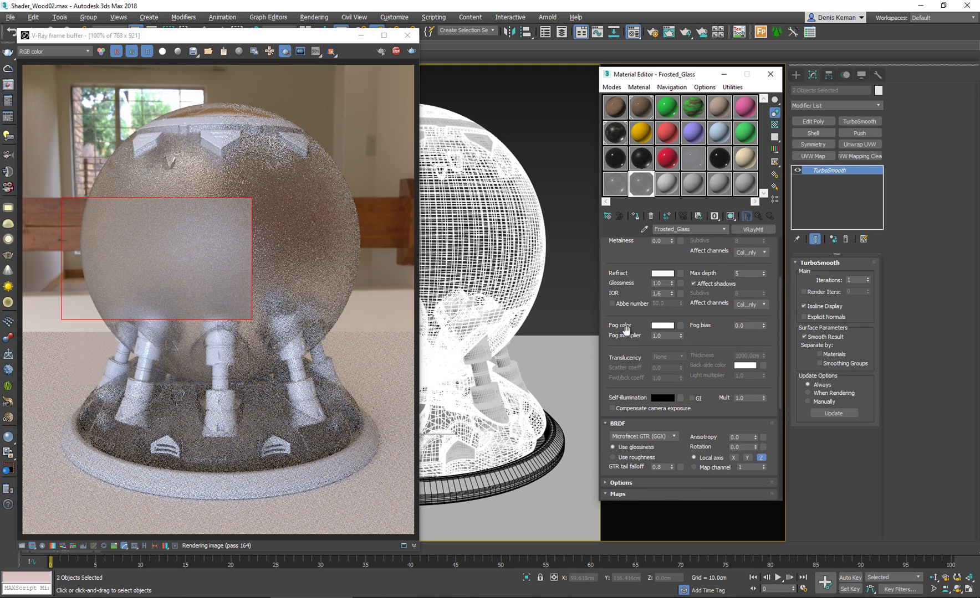
left_click_drag(620, 277, 633, 360)
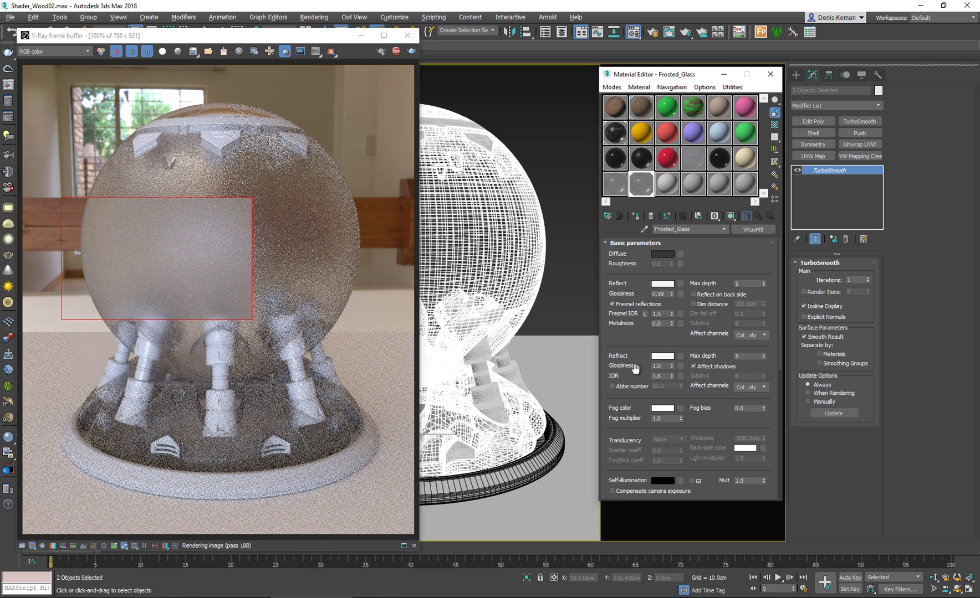
double_click(659, 366)
type("0.9")
key("Return")
Review the Frosted_Glass material's refraction, BRDF and map settings.
scroll(701, 427, "down", 5)
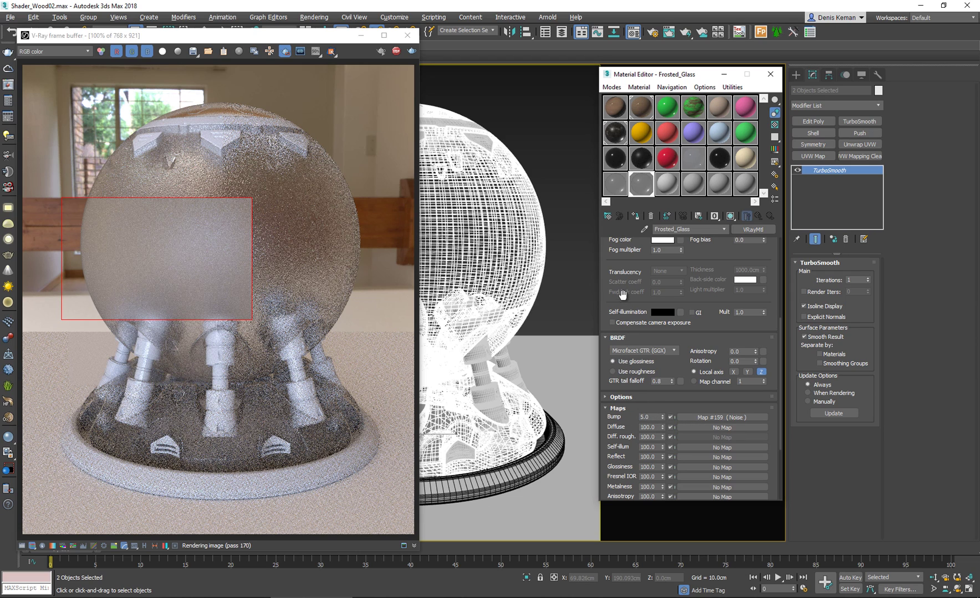
left_click_drag(623, 293, 625, 458)
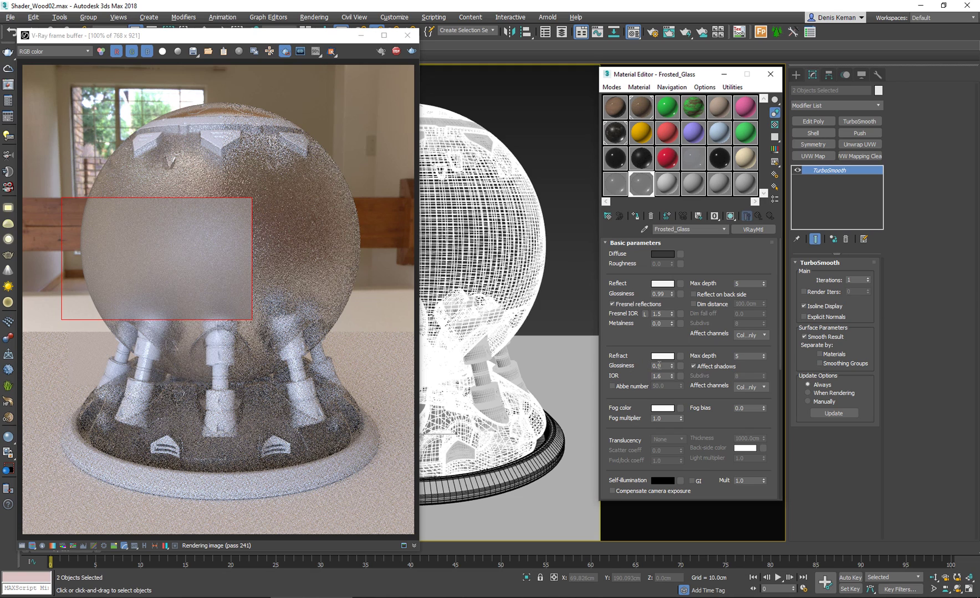
left_click(658, 364)
double_click(657, 366)
double_click(656, 360)
scroll(701, 355, "down", 5)
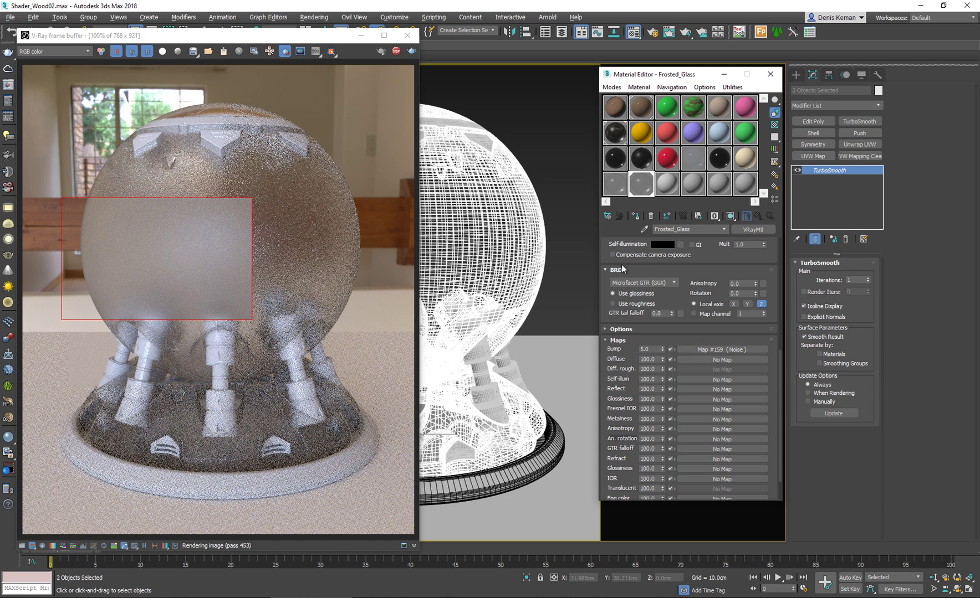
scroll(646, 340, "up", 2)
scroll(646, 341, "up", 6)
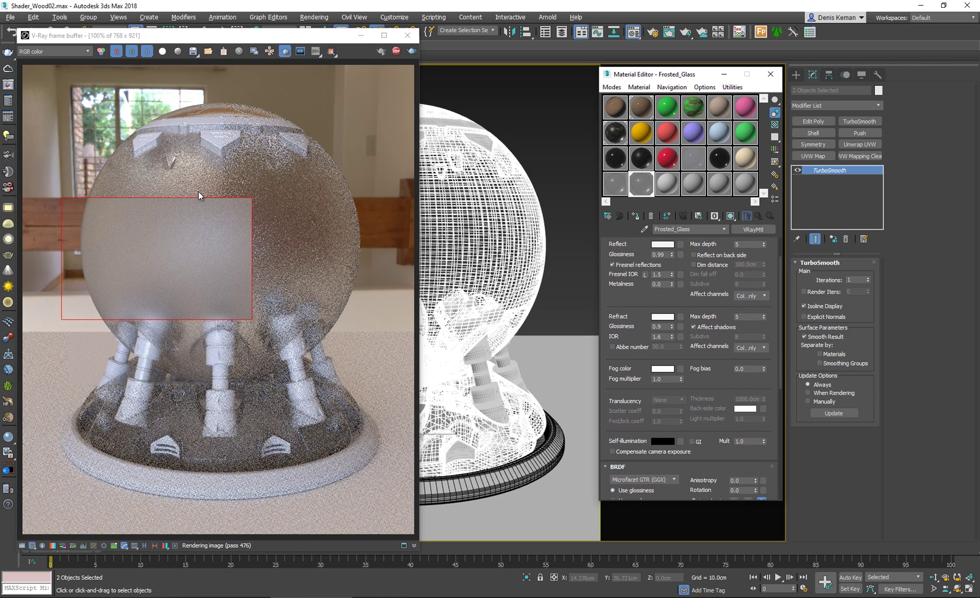
Turn off region rendering, prioritise the area under the pointer, and compare the whole sphere with the Frosted_Glass photo.
left_click_drag(79, 114, 385, 488)
left_click(284, 53)
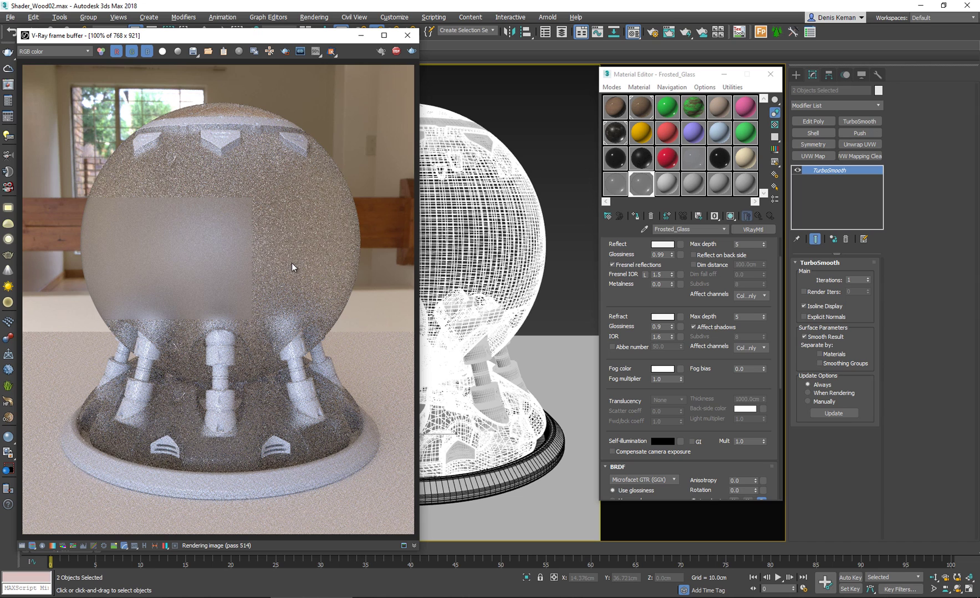
left_click(271, 51)
key("alt+Tab")
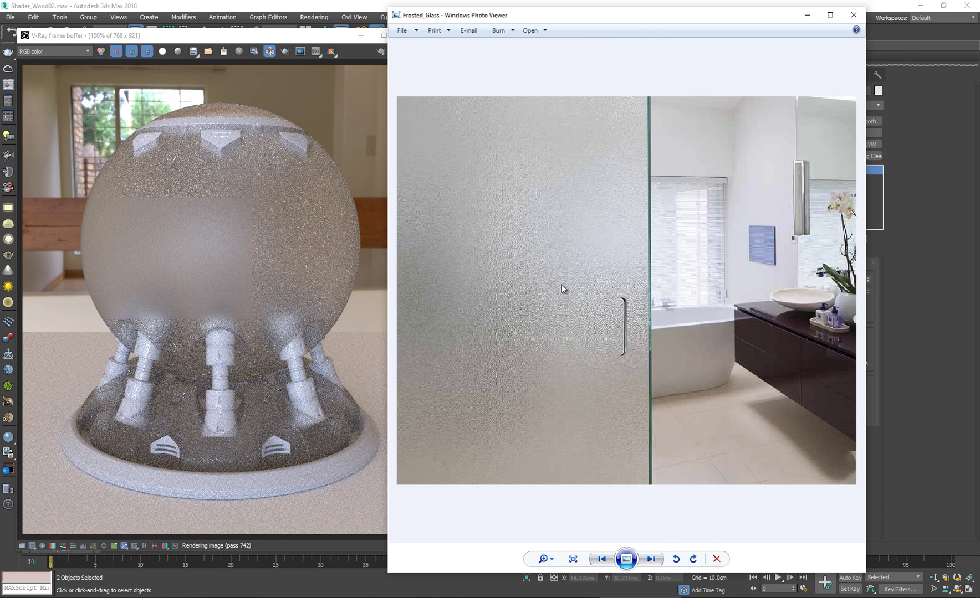
scroll(562, 288, "up", 1)
left_click(888, 17)
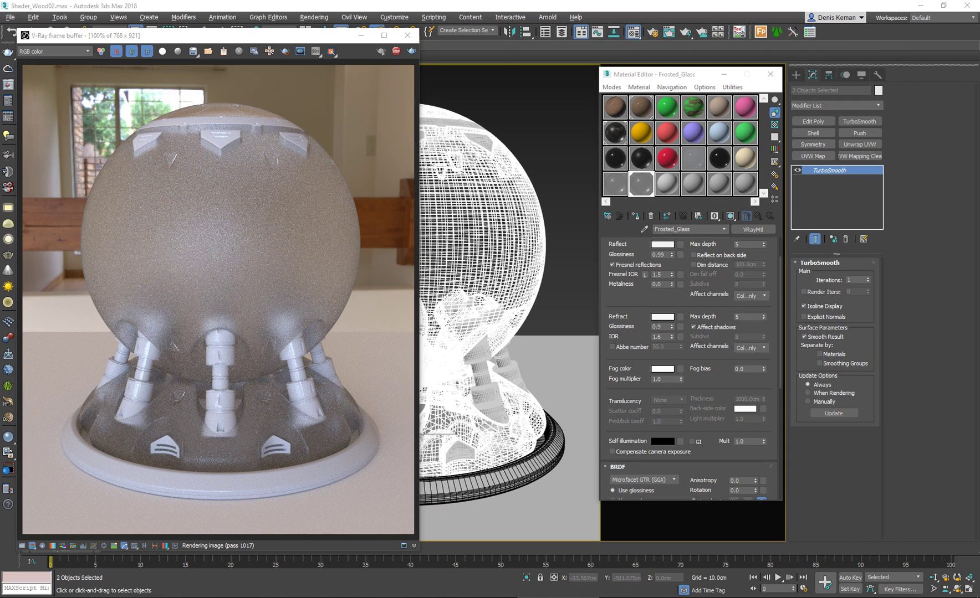
Look at the Etched_Glass photo and change the next unused sample slot to a VRayBlendMtl, keeping the old material as sub-material.
key("alt+Tab")
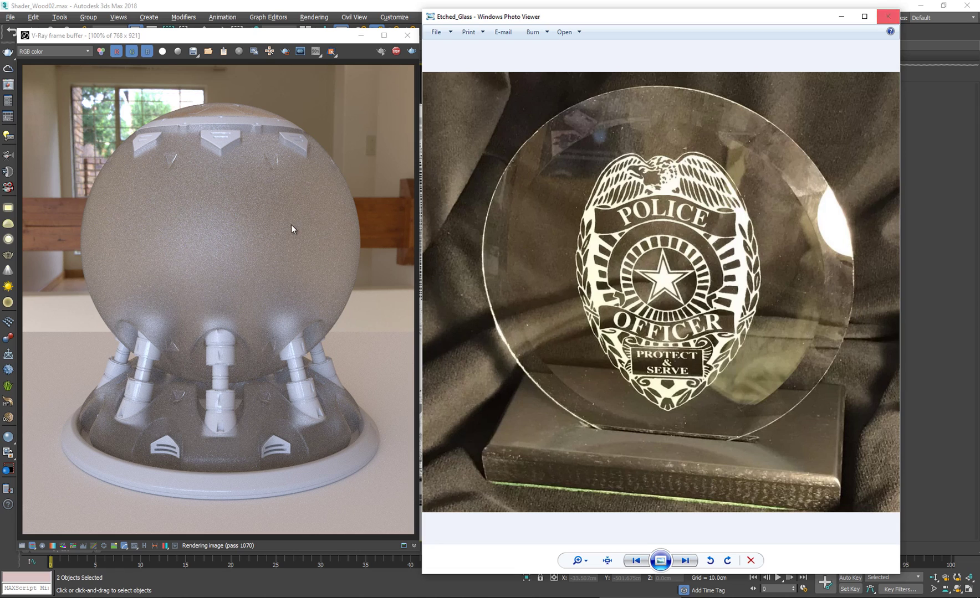
left_click(885, 18)
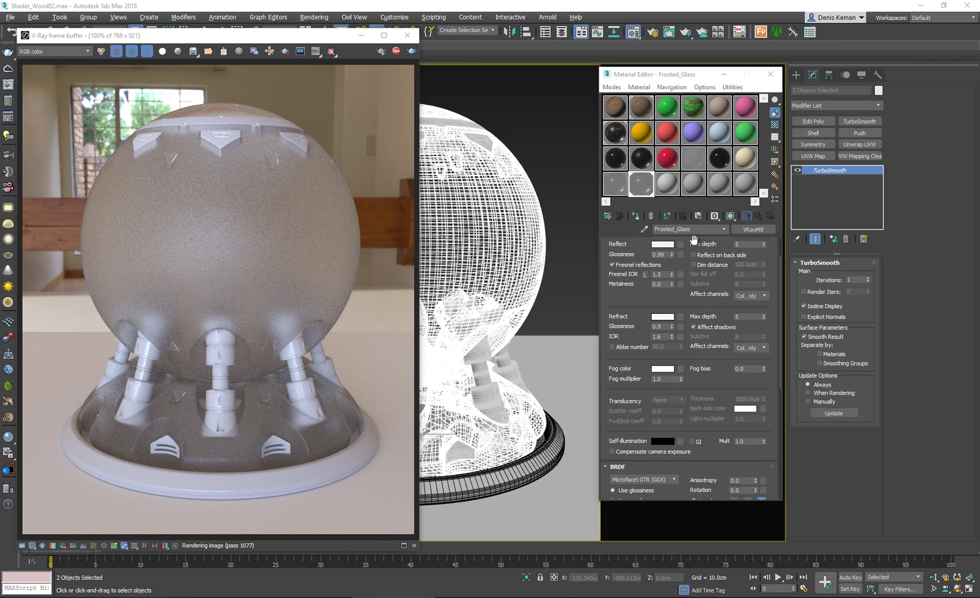
left_click(668, 190)
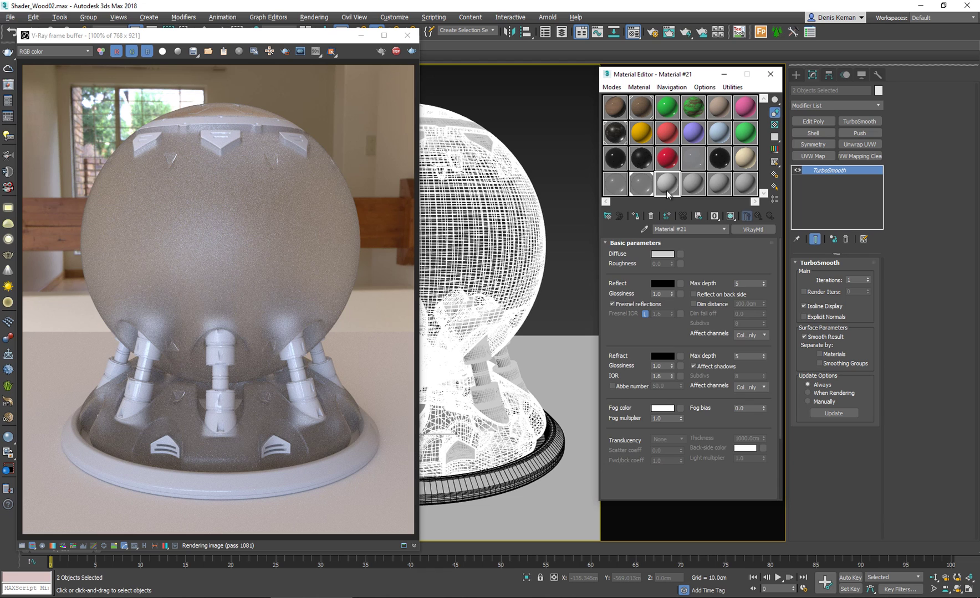
left_click(752, 230)
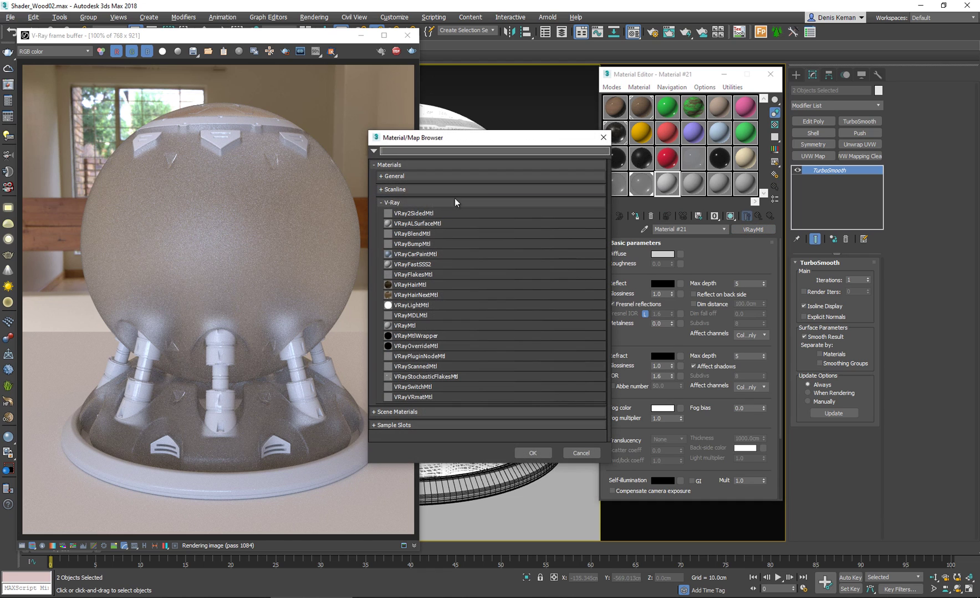
double_click(425, 233)
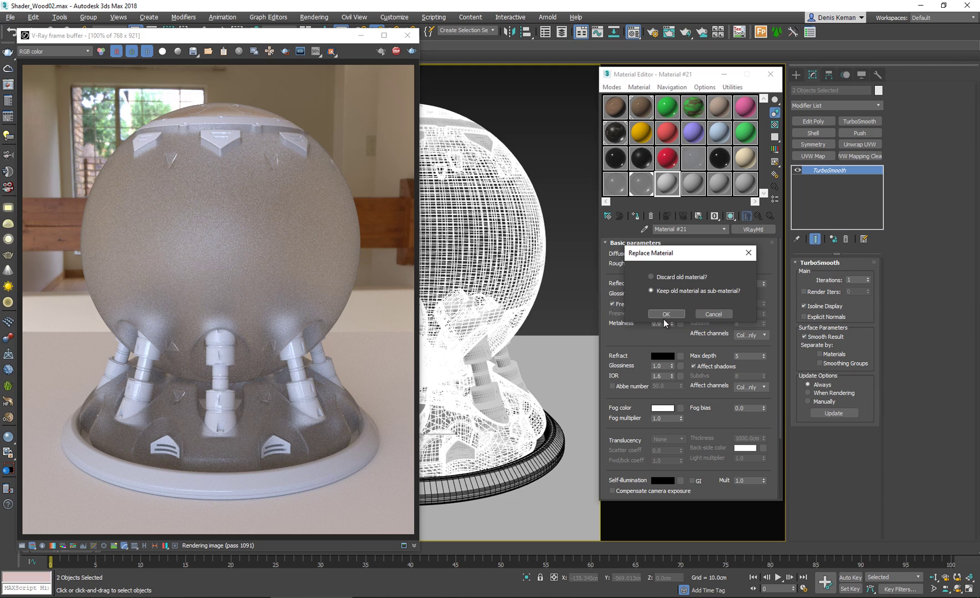
left_click(664, 315)
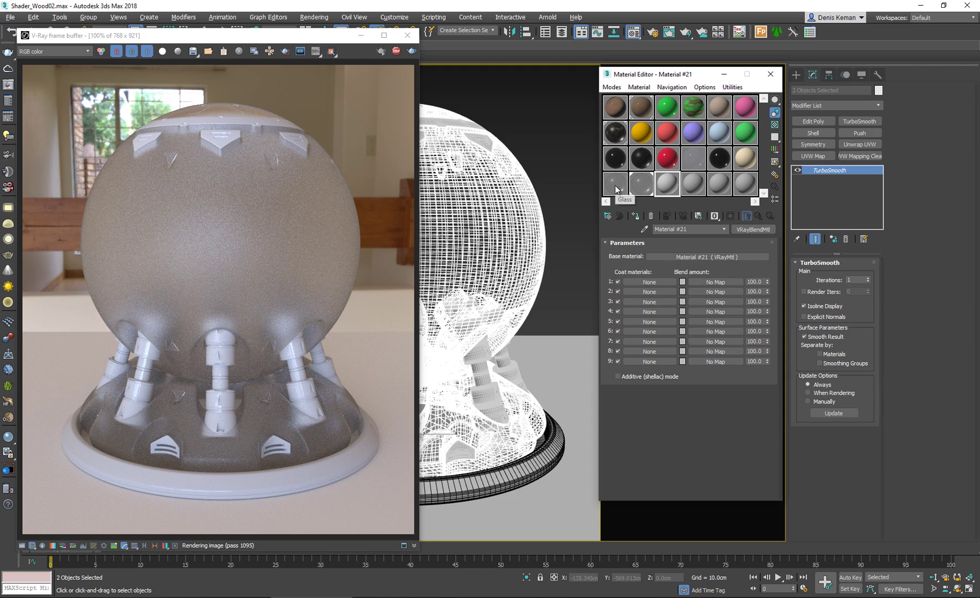
Copy the Glass material into the blend's base material and assign the blend to the two selected objects.
left_click_drag(615, 185, 689, 259)
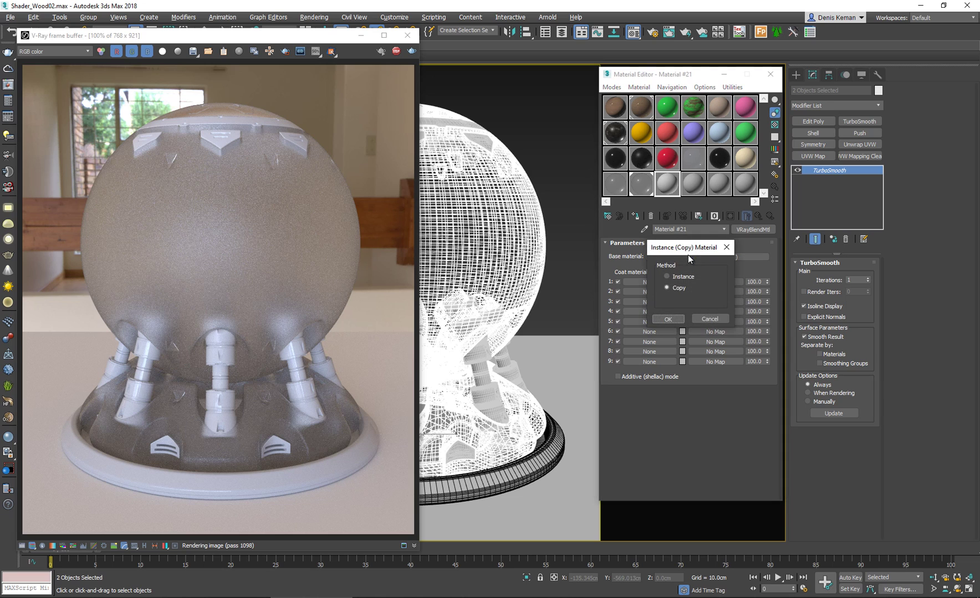
left_click(667, 319)
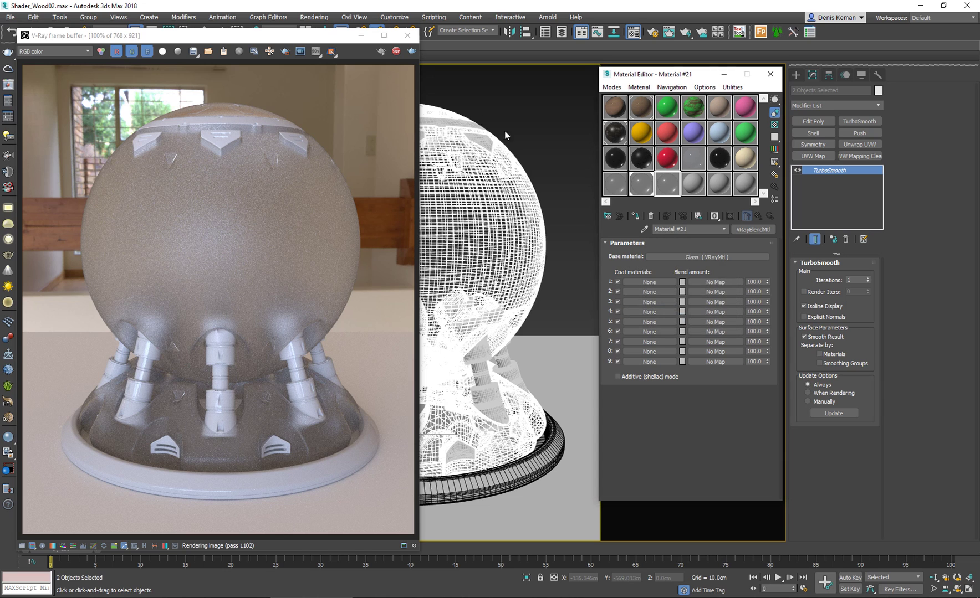
left_click(635, 215)
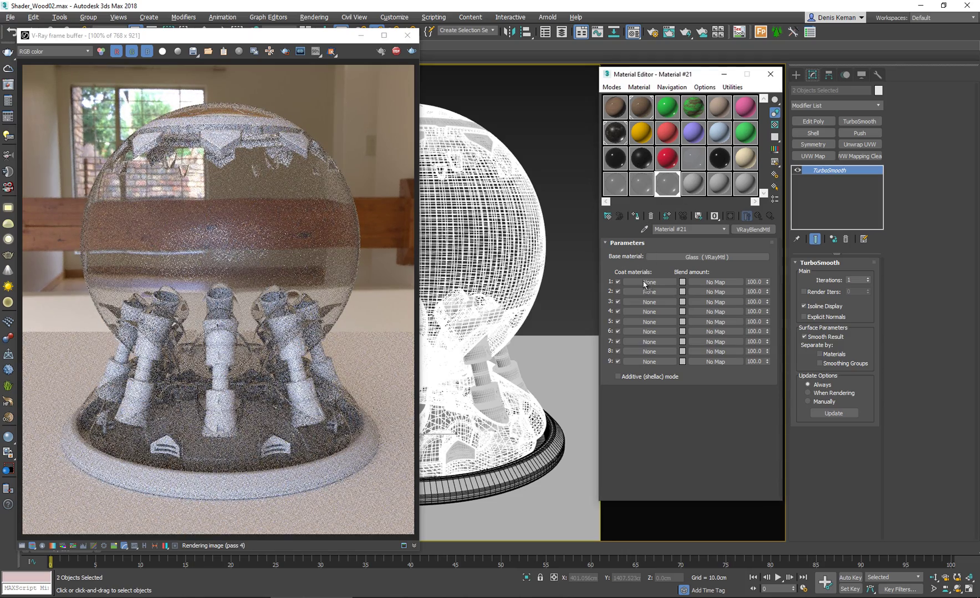
Copy the Frosted_Glass material into the blend's first coat material slot.
left_click_drag(643, 283, 642, 282)
left_click(676, 319)
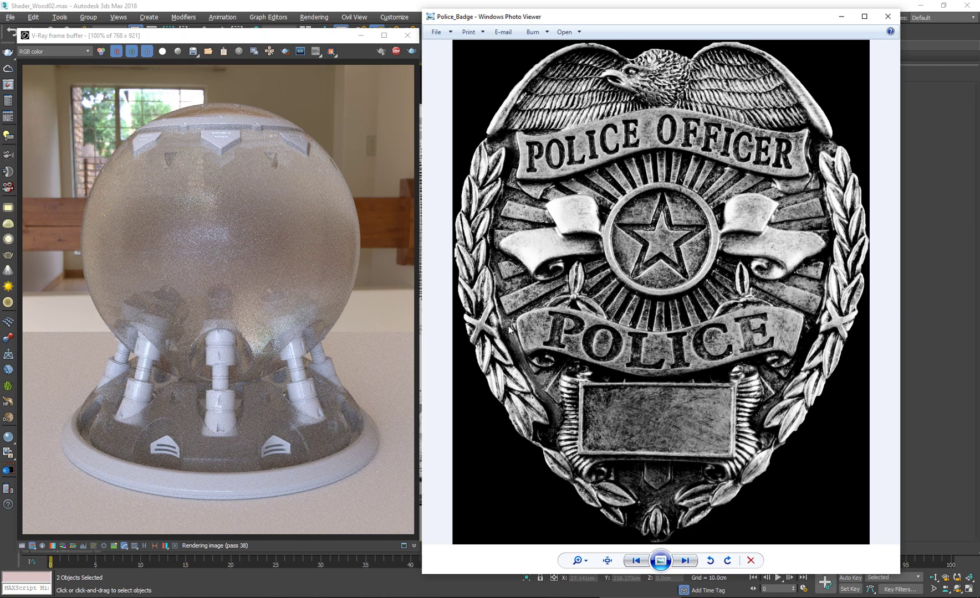
Examine the scratches and light and dark areas of the Police_Badge image up close, and close the image.
scroll(516, 329, "up", 4)
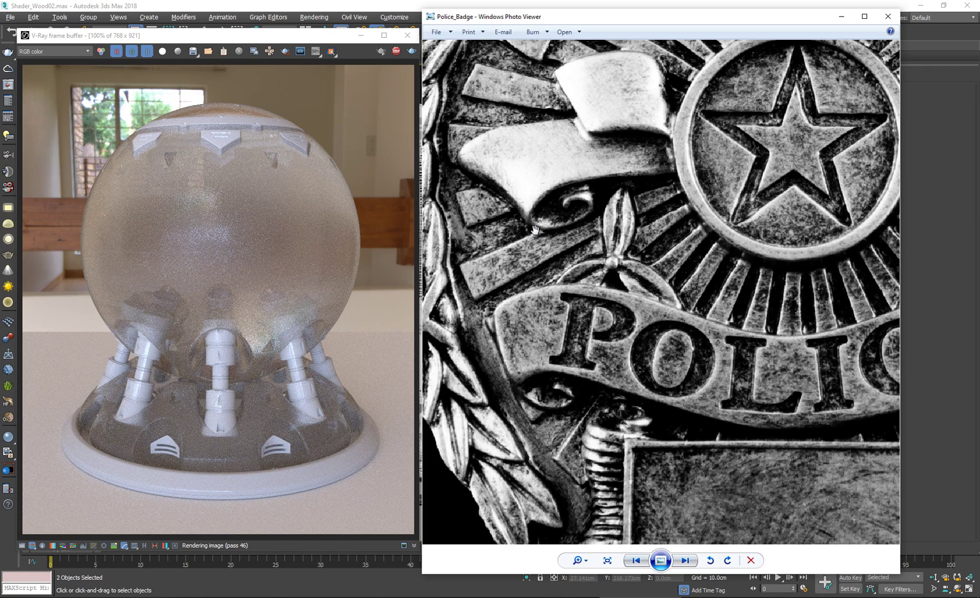
scroll(535, 246, "down", 3)
scroll(557, 342, "down", 3)
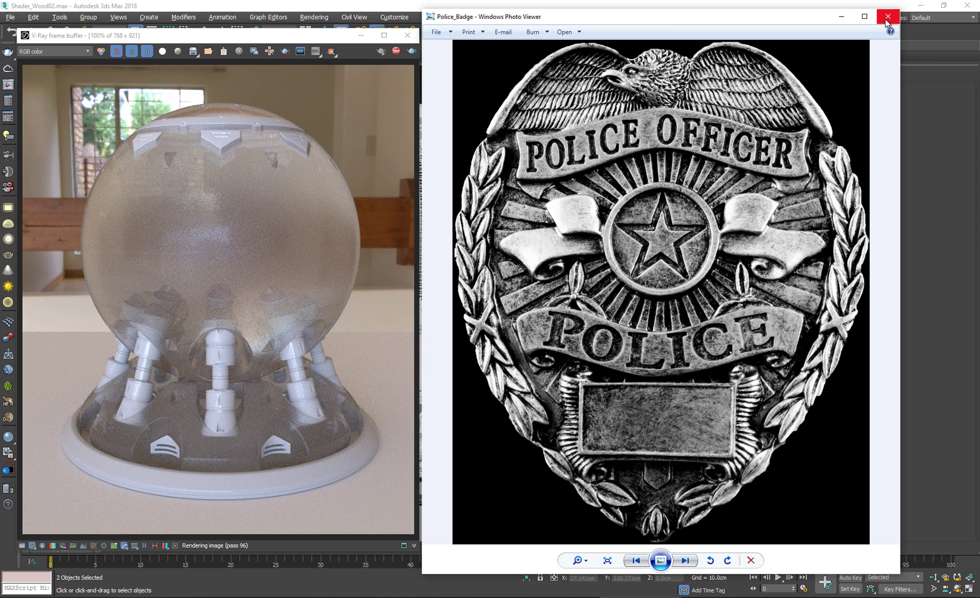
left_click(885, 21)
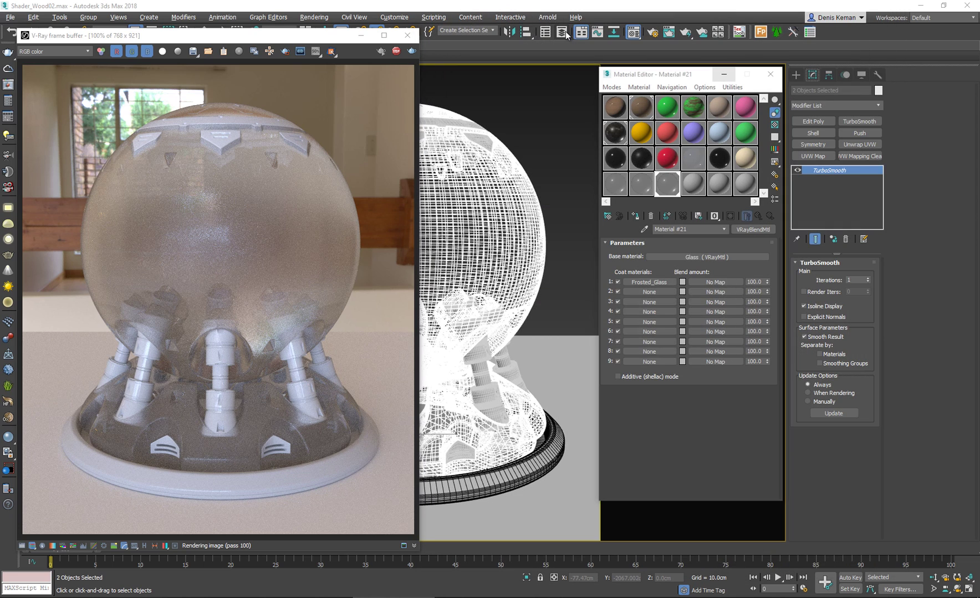
Replace the visible sphere in the scene with the flat square panel and its small stand.
left_click(562, 32)
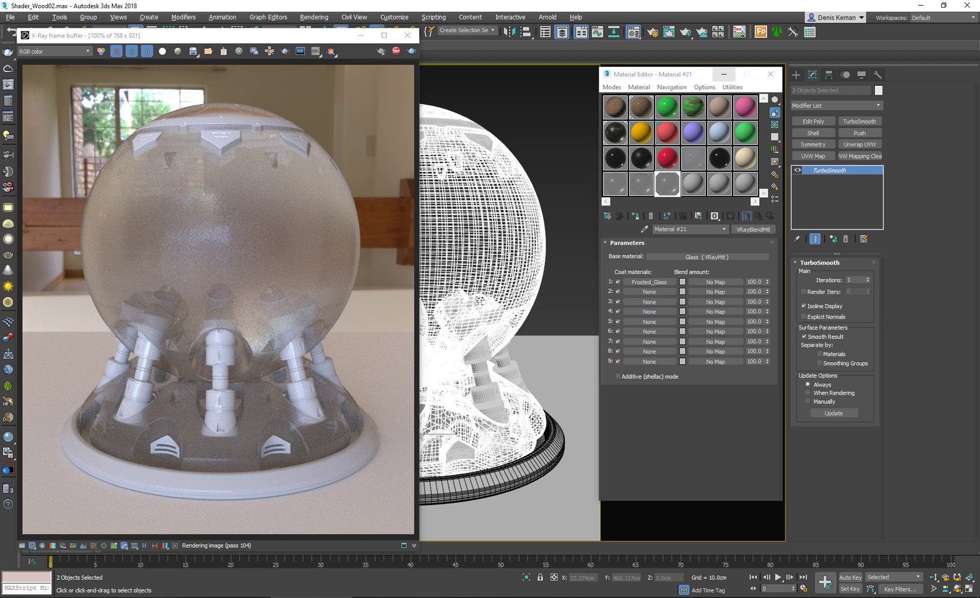
key("Delete")
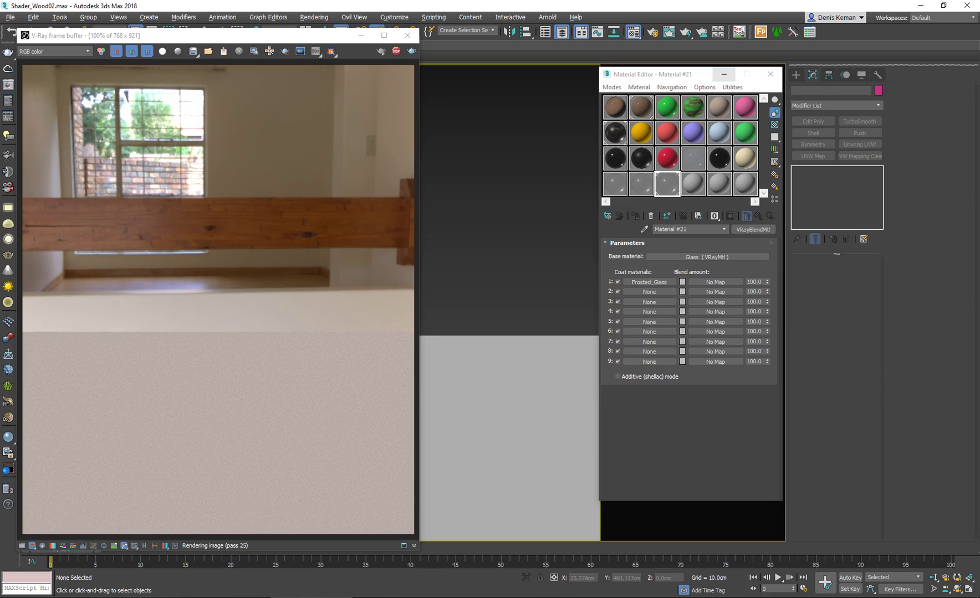
key("shift+z")
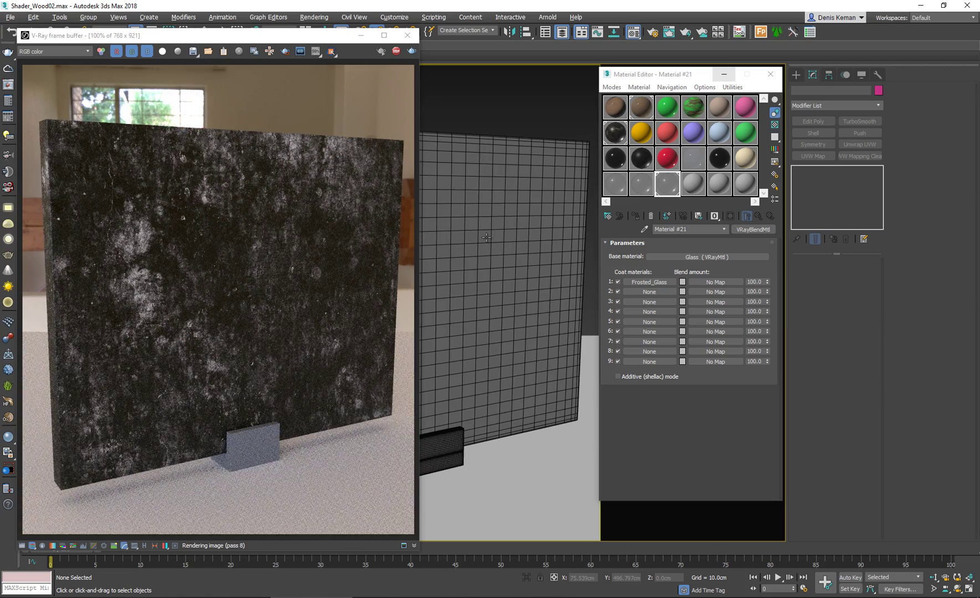
Assign the blend material to the Material_Slate panel and load the Police_Badge image as the first coat's blend amount map.
left_click(486, 237)
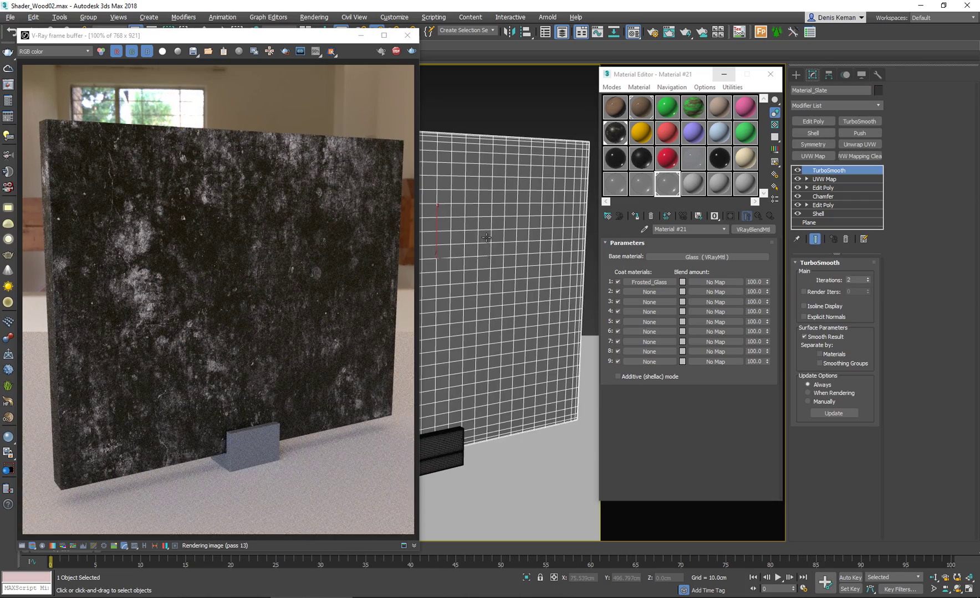
left_click(635, 216)
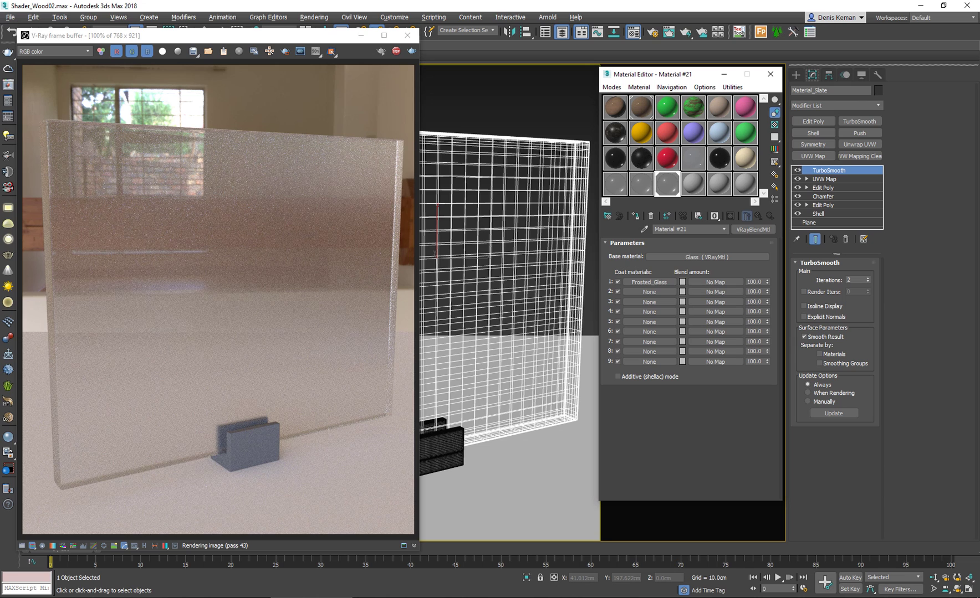
left_click_drag(979, 310, 716, 284)
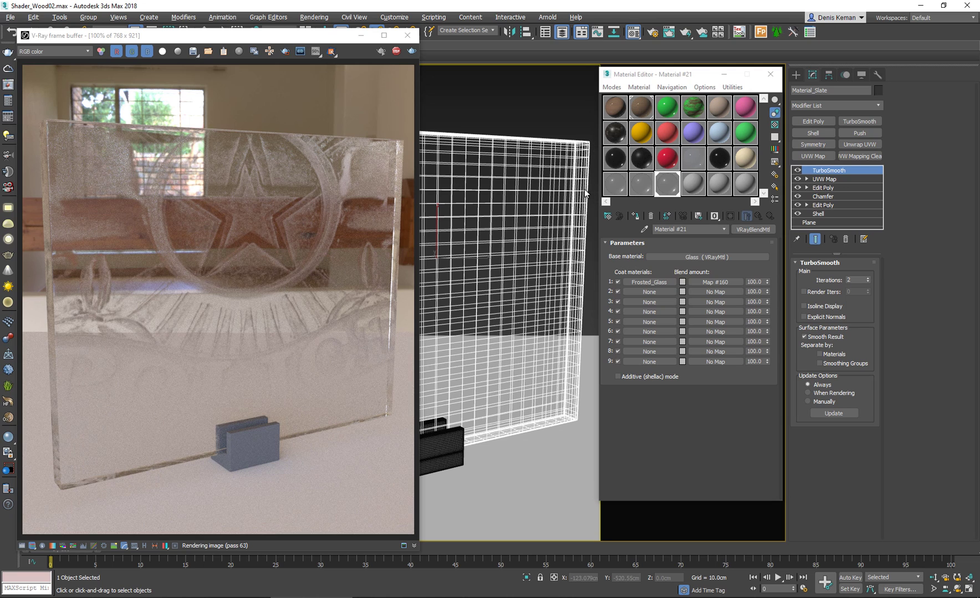
Add a UVW Map modifier to the panel with Box mapping, fitted to the object, on map channel 2.
left_click(818, 157)
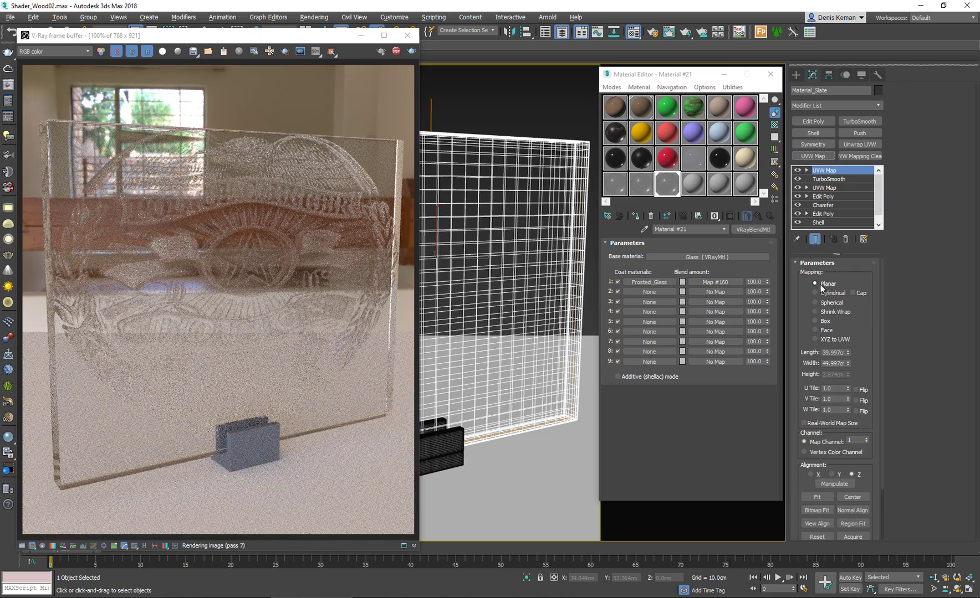
left_click(820, 322)
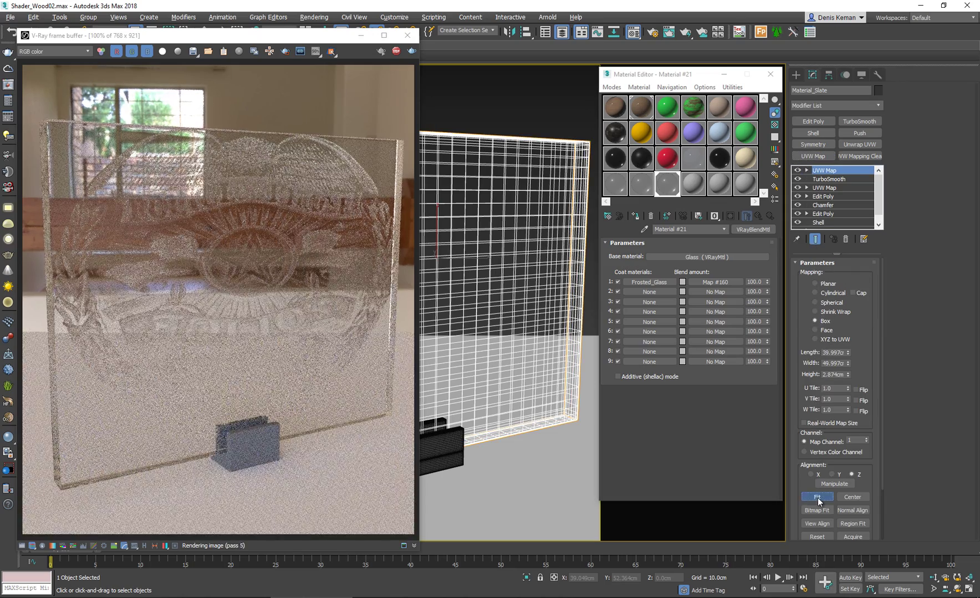
left_click(817, 497)
left_click(867, 438)
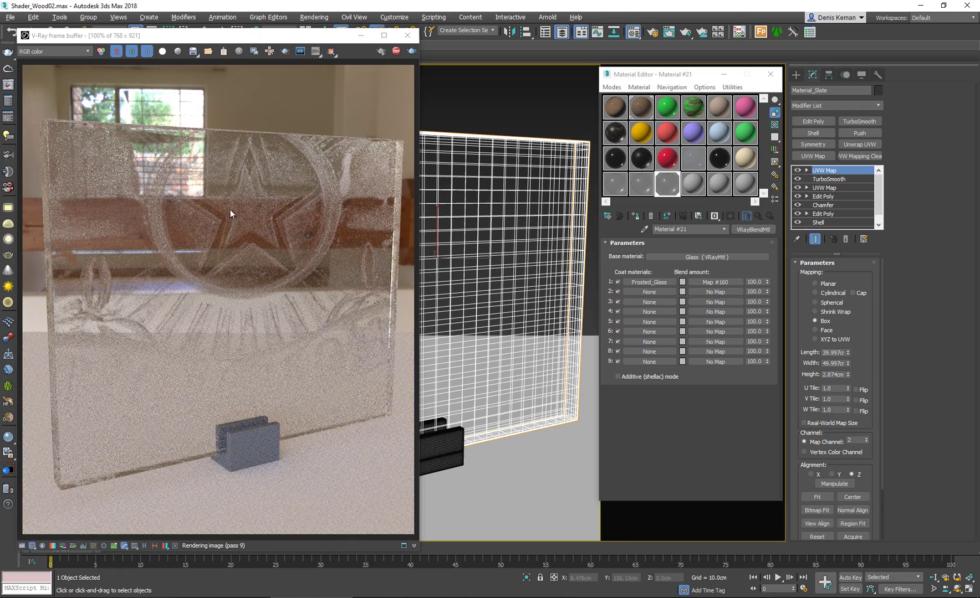
Set the Police_Badge bitmap's map channel to 2 and inspect the etched badge up close in the render.
left_click(729, 282)
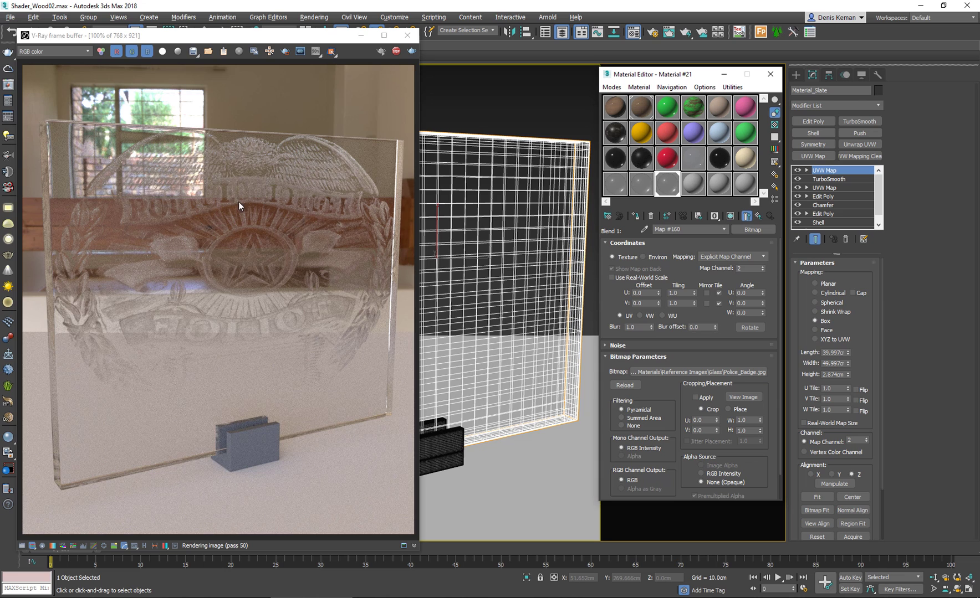
scroll(239, 202, "up", 1)
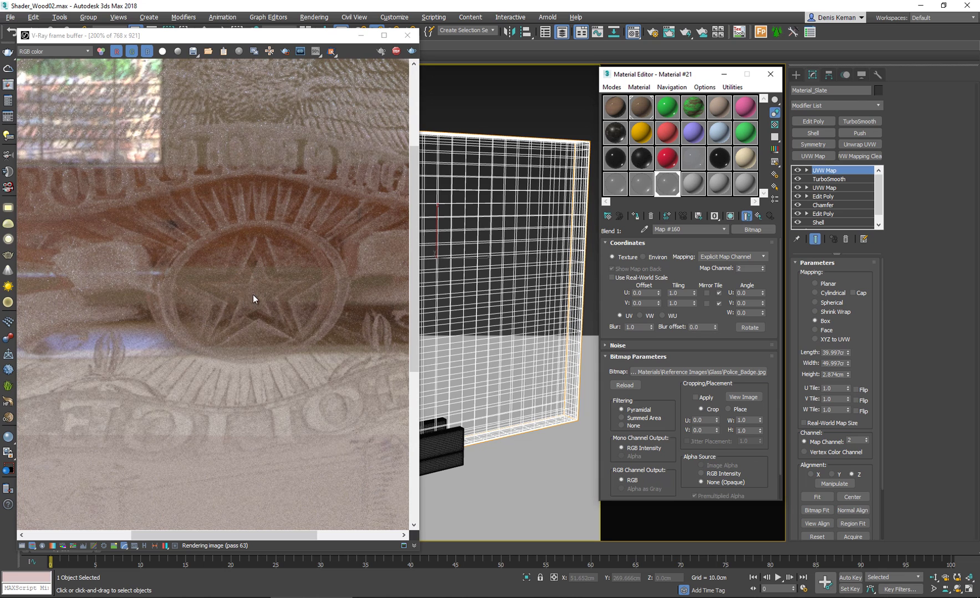
scroll(253, 295, "down", 1)
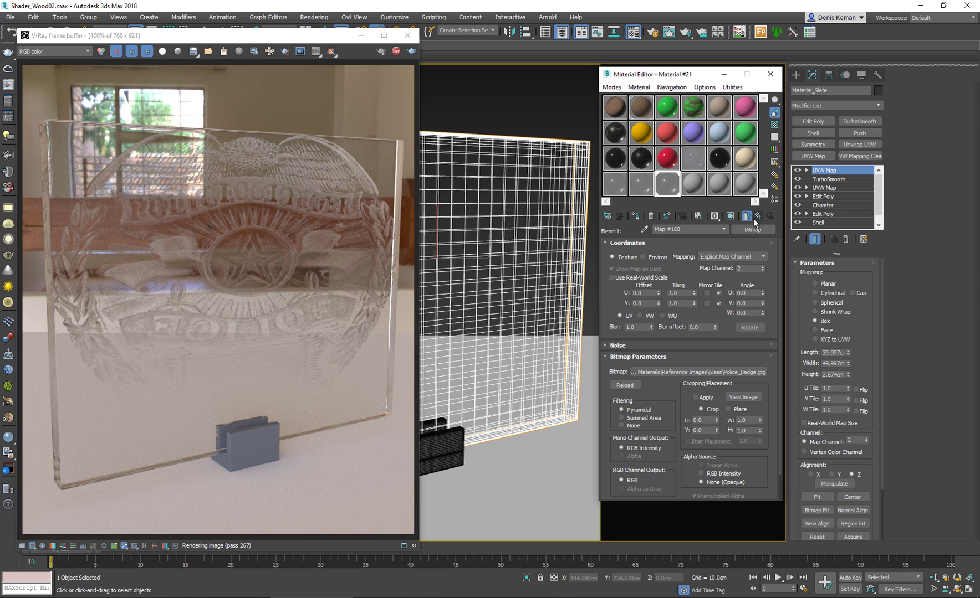
Try inverting the Police_Badge bitmap's output, turn the inversion back off and return to the blend material's parameters.
scroll(618, 309, "down", 1)
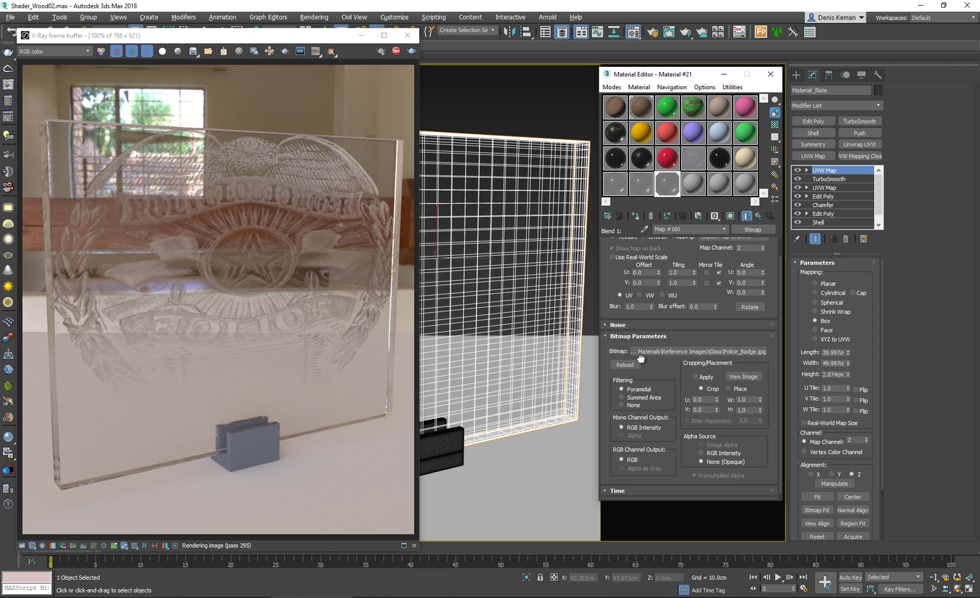
scroll(641, 366, "down", 1)
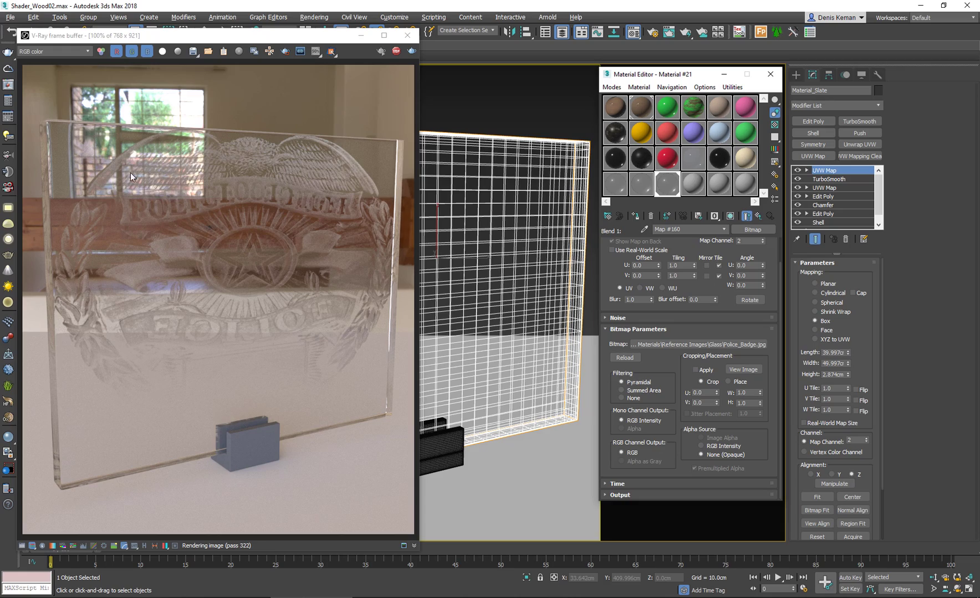
left_click(637, 494)
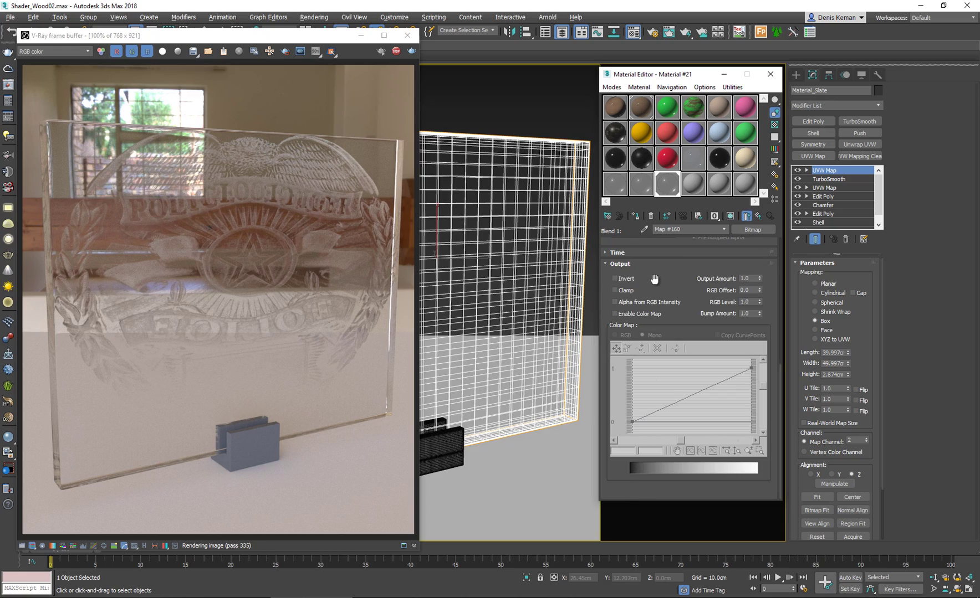
left_click(615, 278)
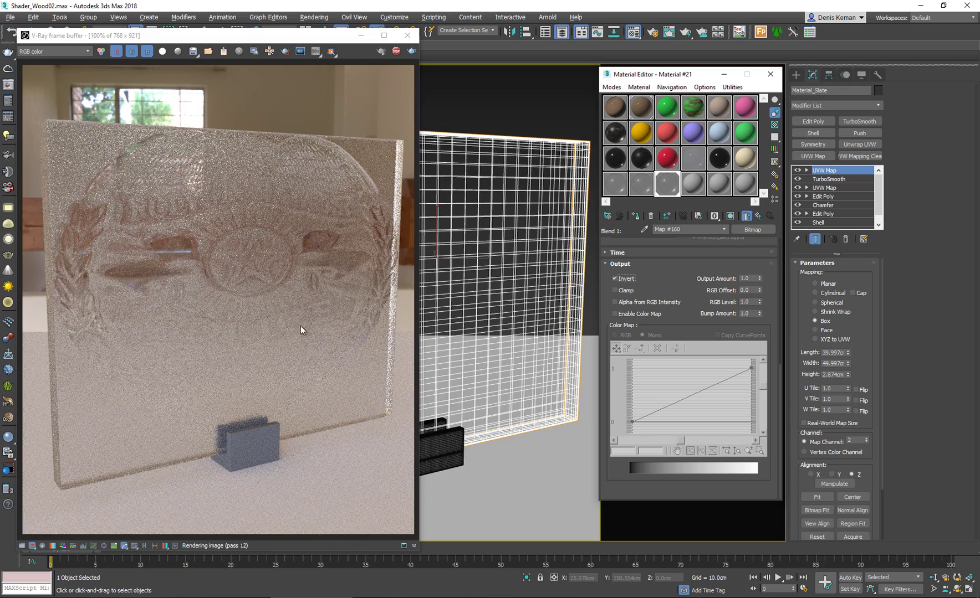
left_click(629, 281)
left_click(762, 215)
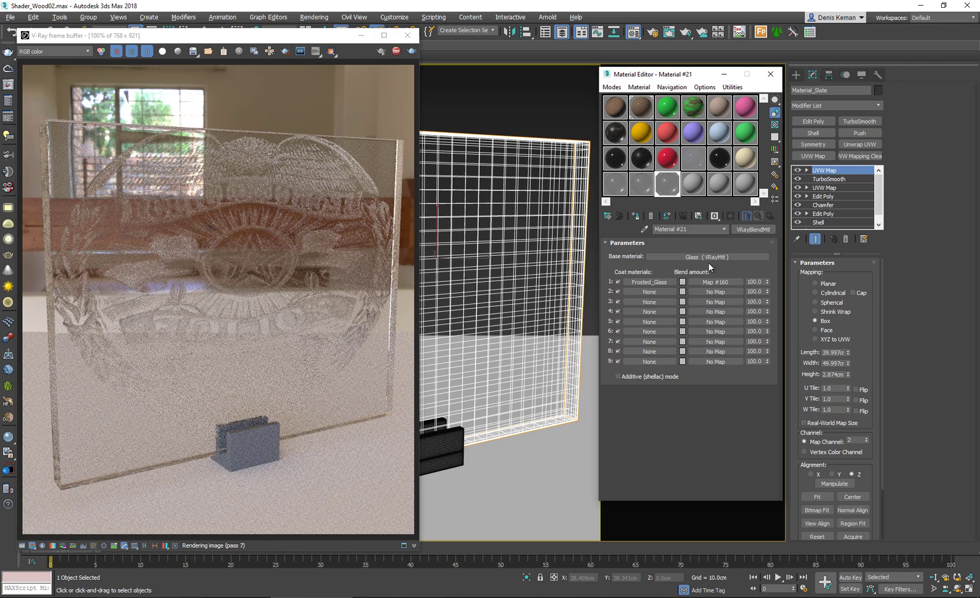